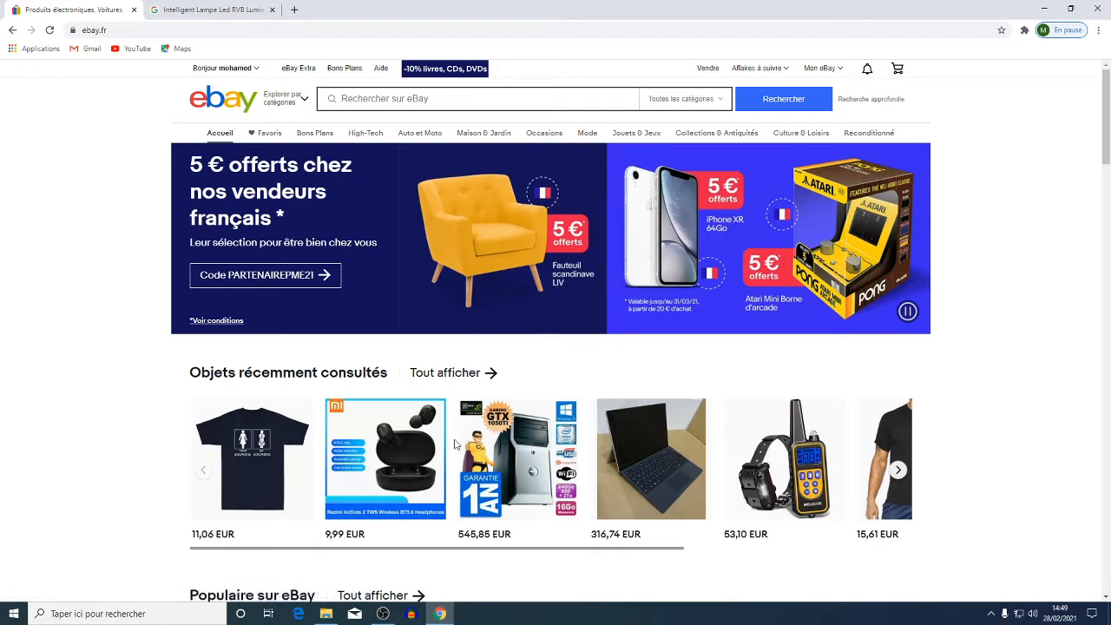
# Step: Open the navy girlfriend T-shirt listing from the recently viewed items and look through its product page
pyautogui.click(284, 468)
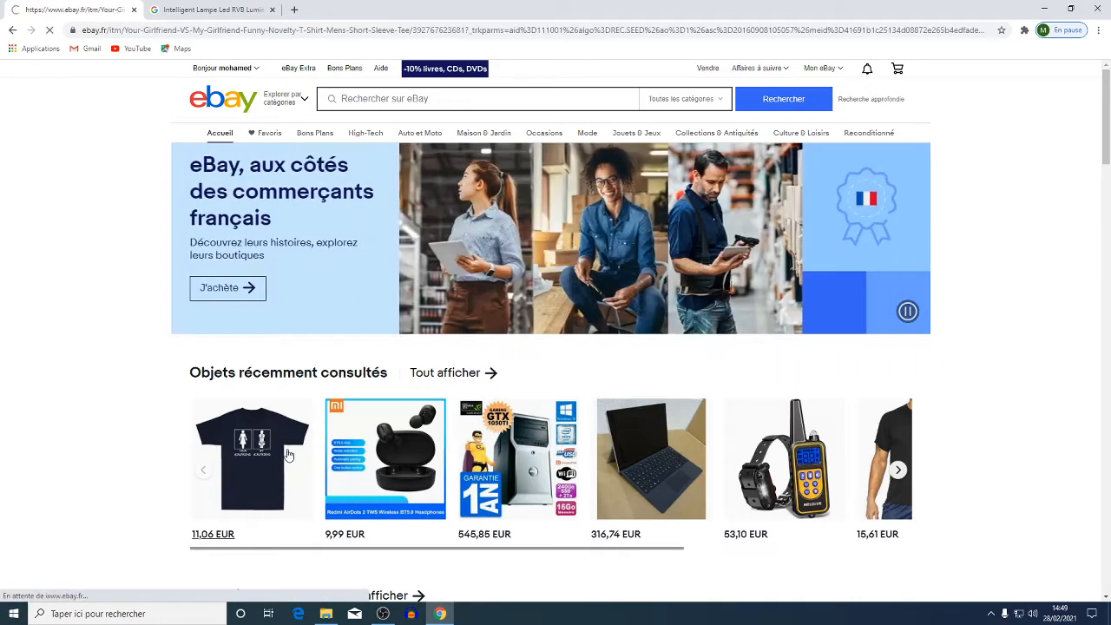
pyautogui.scroll(-13, 790, 200)
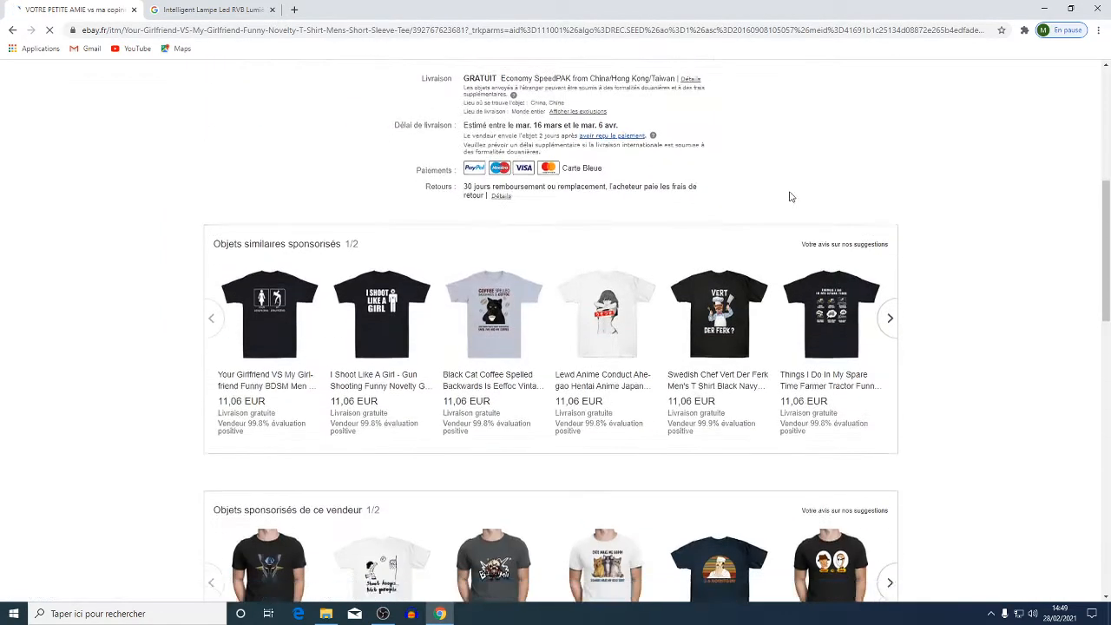
pyautogui.scroll(-7, 789, 230)
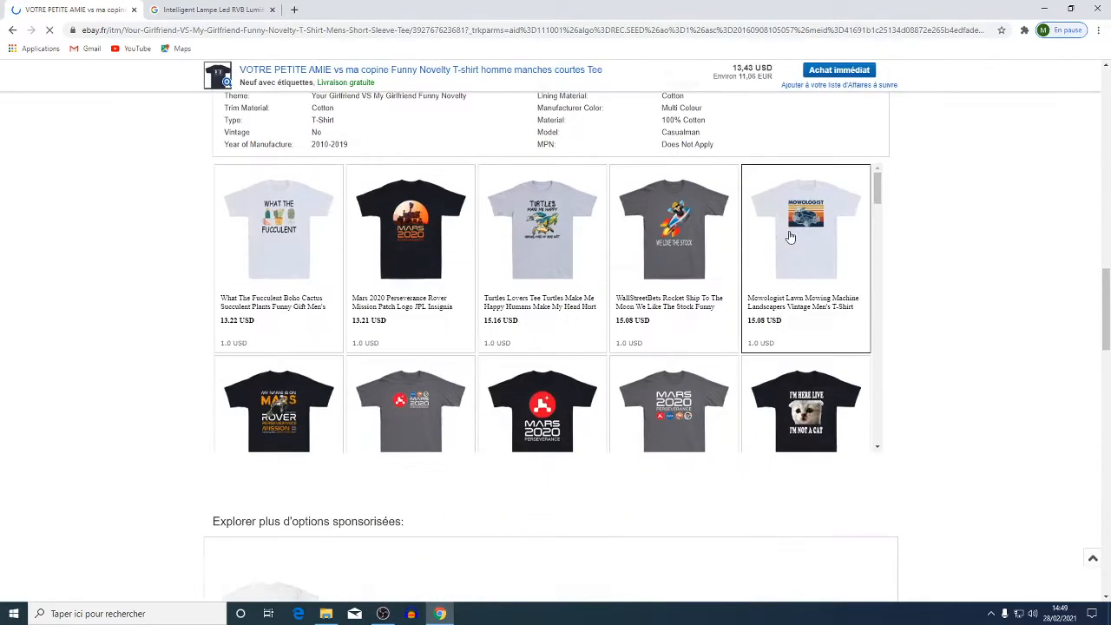
pyautogui.scroll(20, 791, 226)
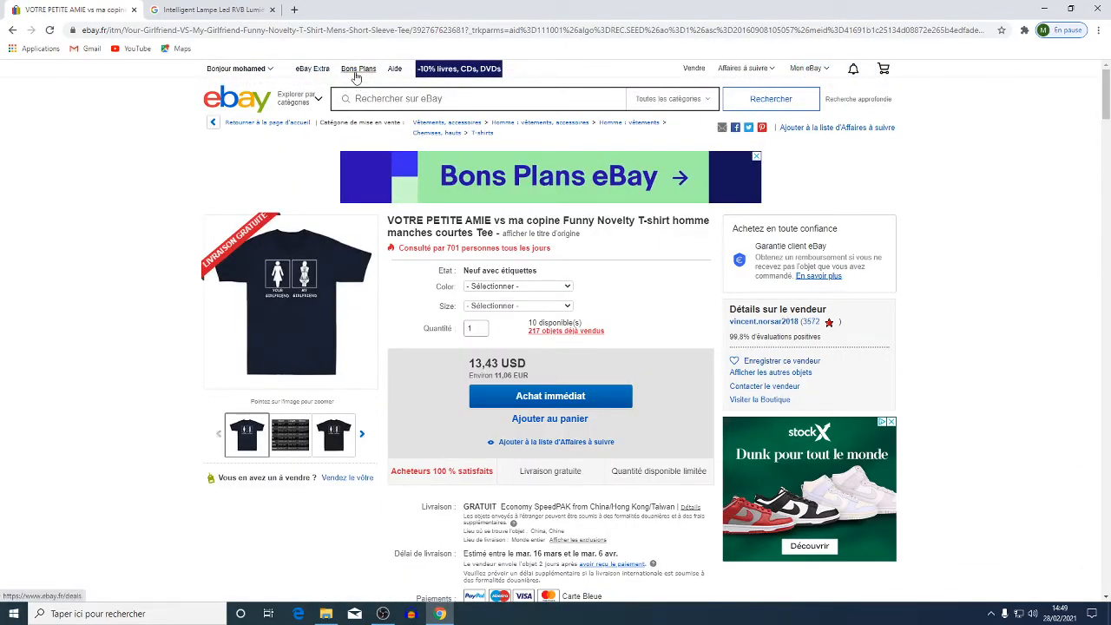
# Step: Visit the Bons Plans deals page and open the Accessoires chats category under Animalerie
pyautogui.click(355, 69)
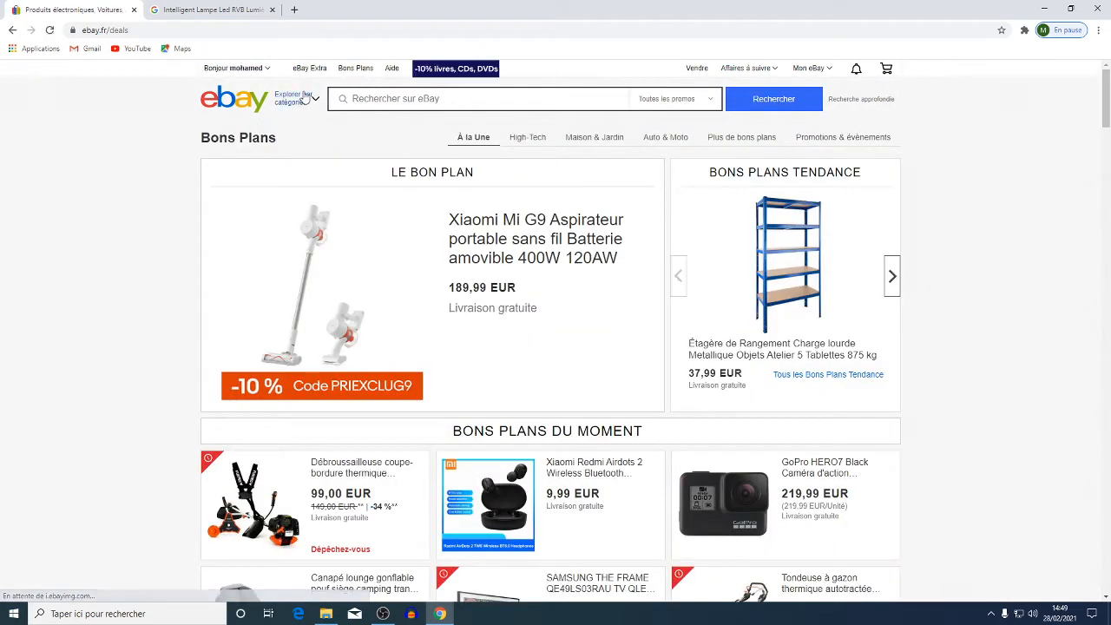
pyautogui.click(312, 96)
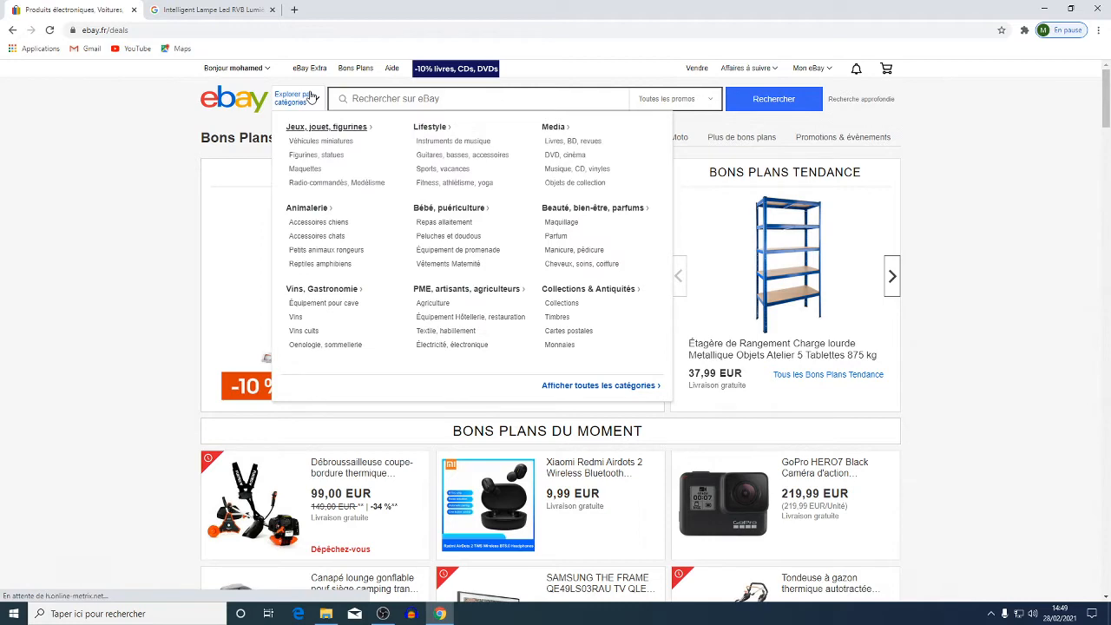
pyautogui.click(334, 240)
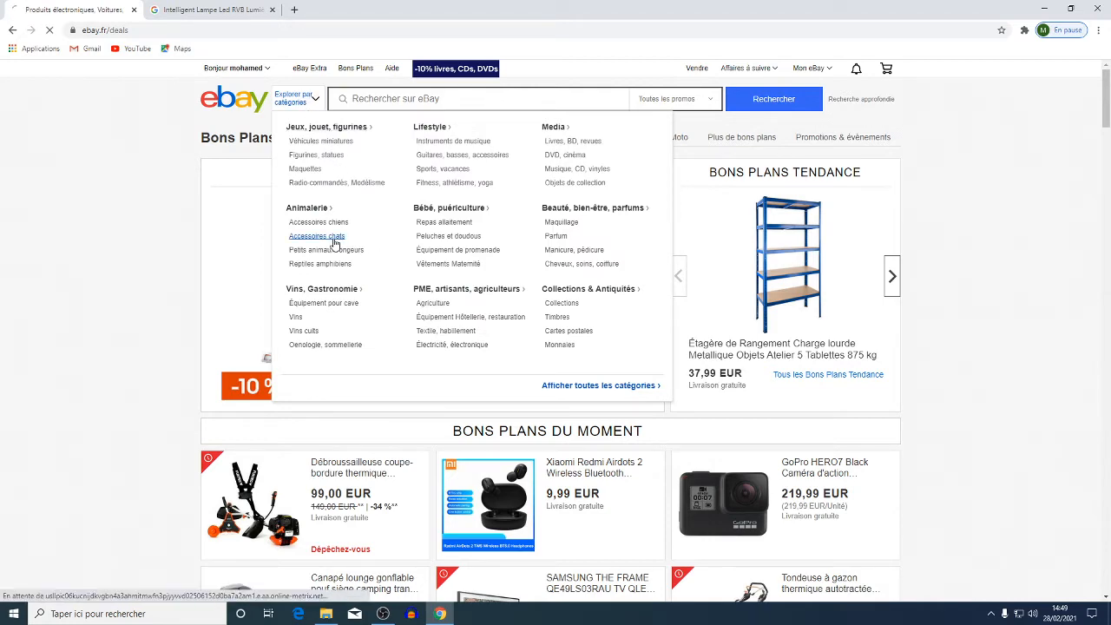
pyautogui.scroll(-3, 691, 382)
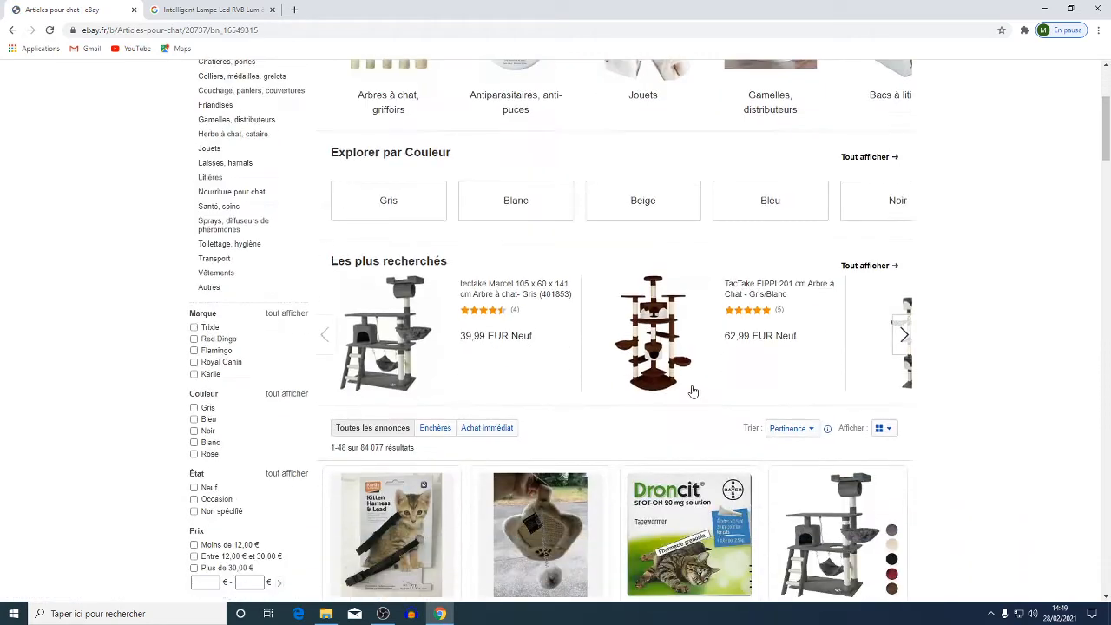
# Step: Check the tectake Marcel cat tree's product page, and examine the listings and prices in the cat articles category
pyautogui.click(382, 330)
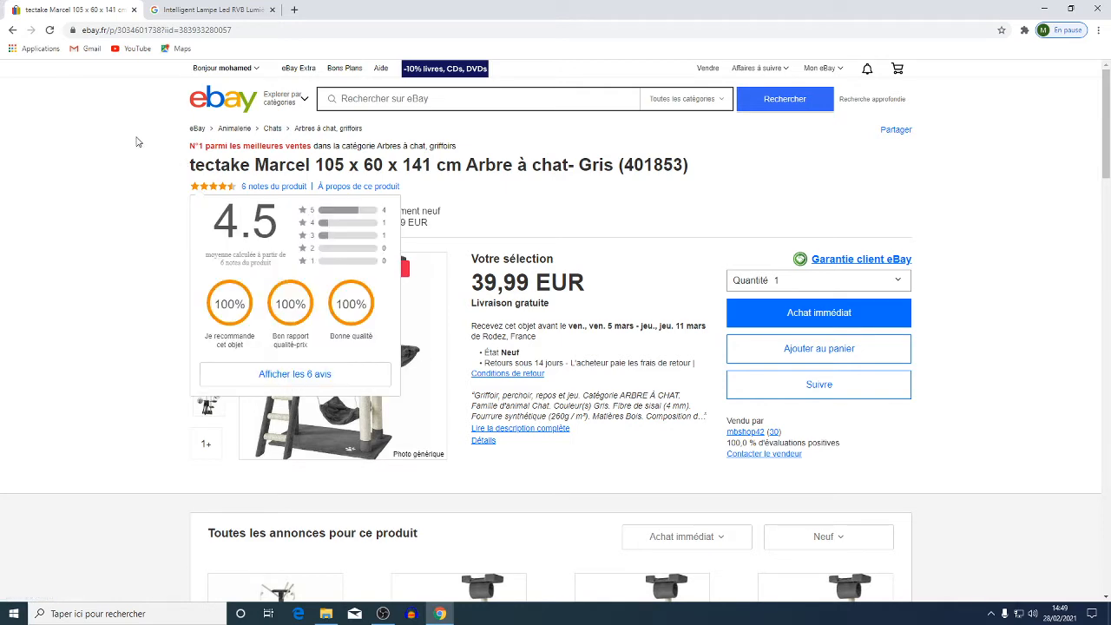
pyautogui.click(11, 30)
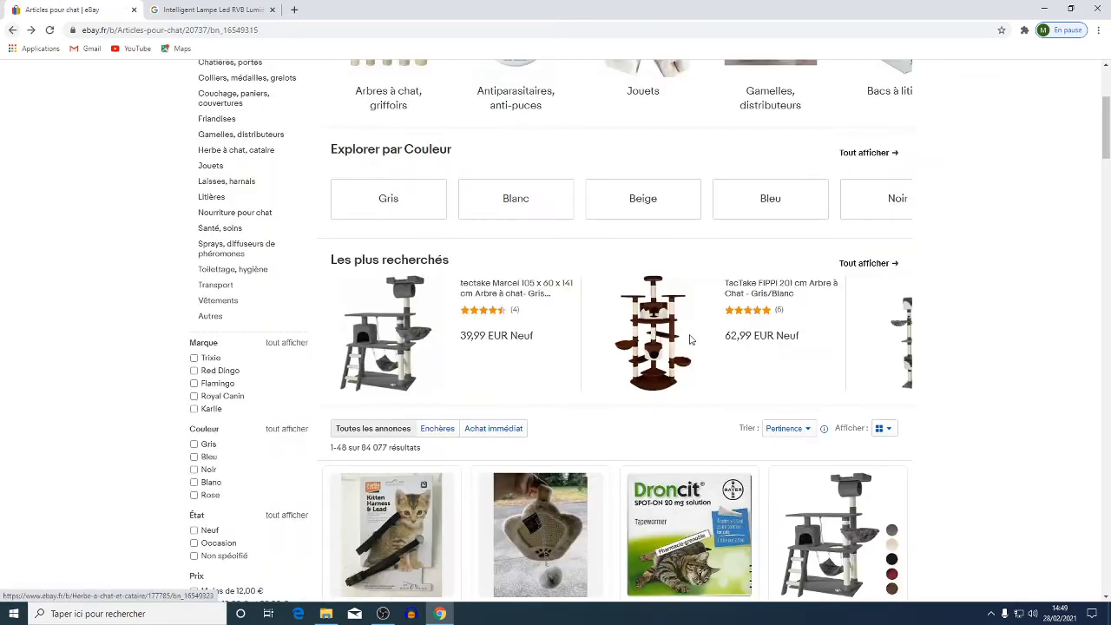
pyautogui.scroll(3, 1016, 305)
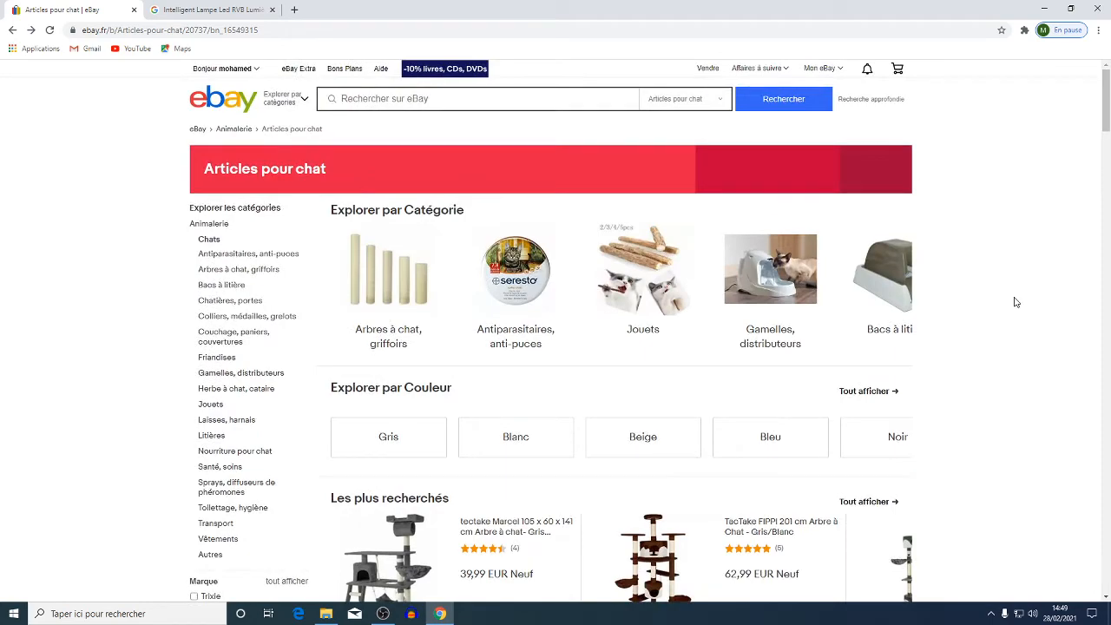
pyautogui.scroll(-3, 955, 318)
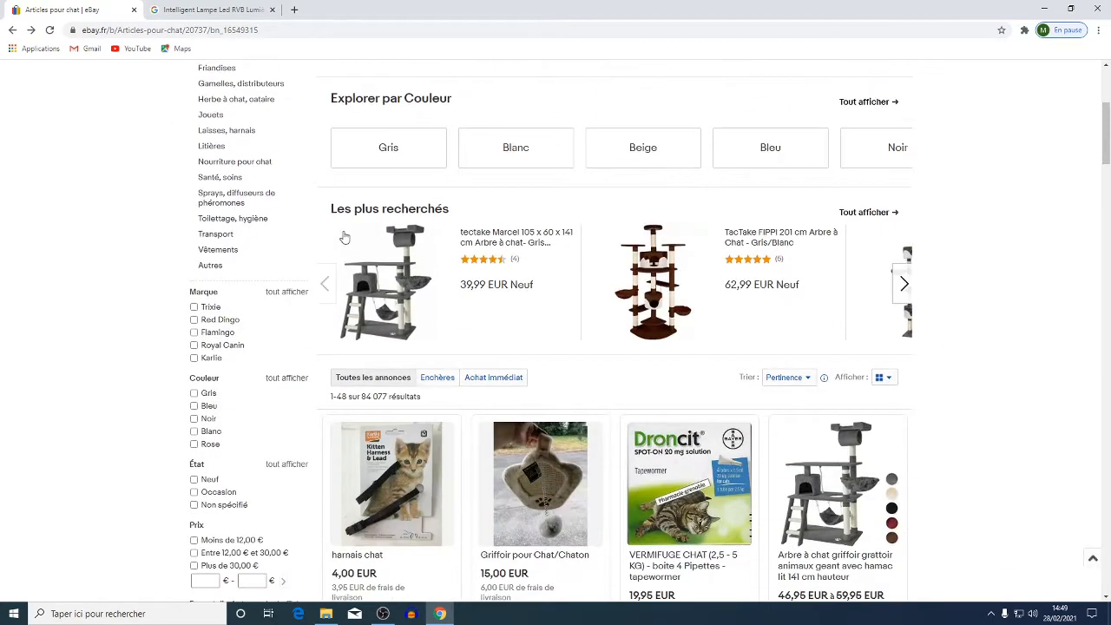
pyautogui.scroll(-5, 391, 321)
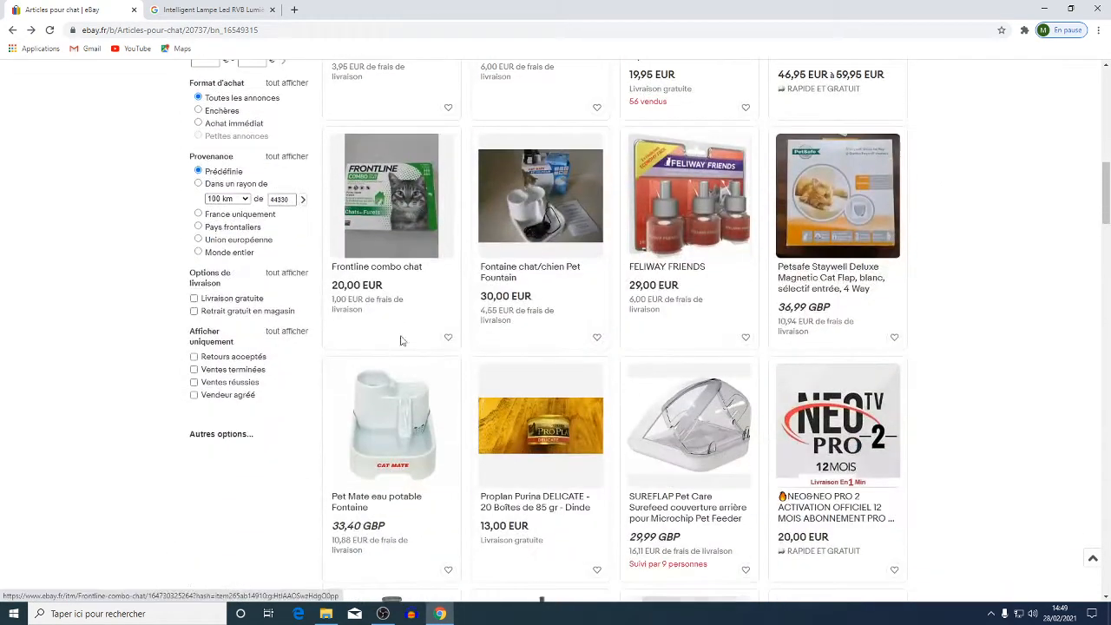
pyautogui.scroll(-5, 401, 339)
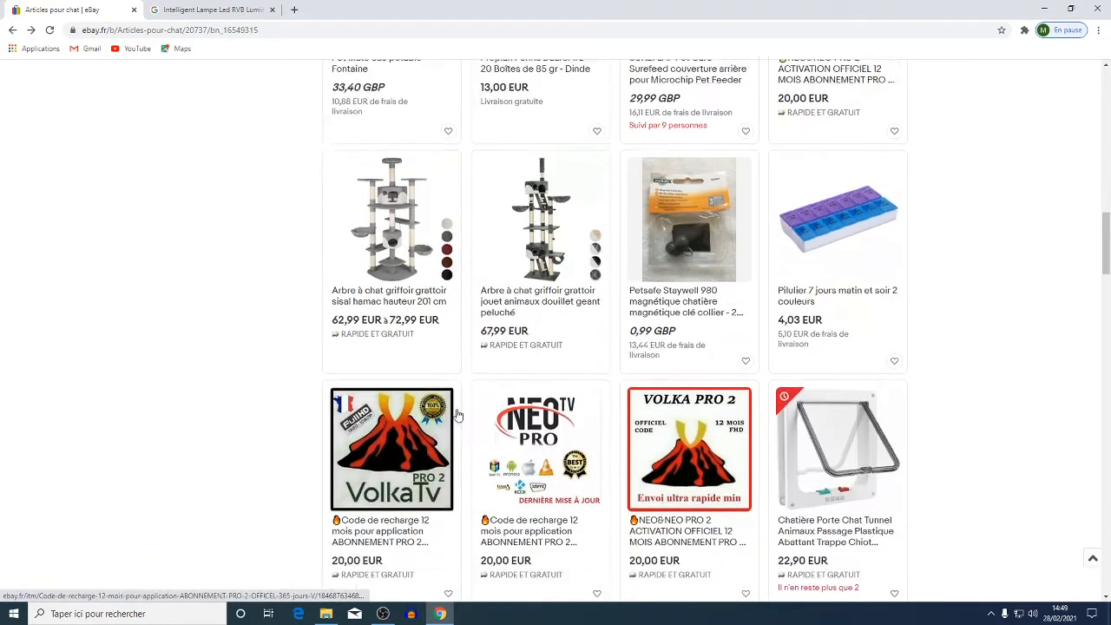
pyautogui.scroll(-3, 607, 423)
pyautogui.scroll(-2, 388, 447)
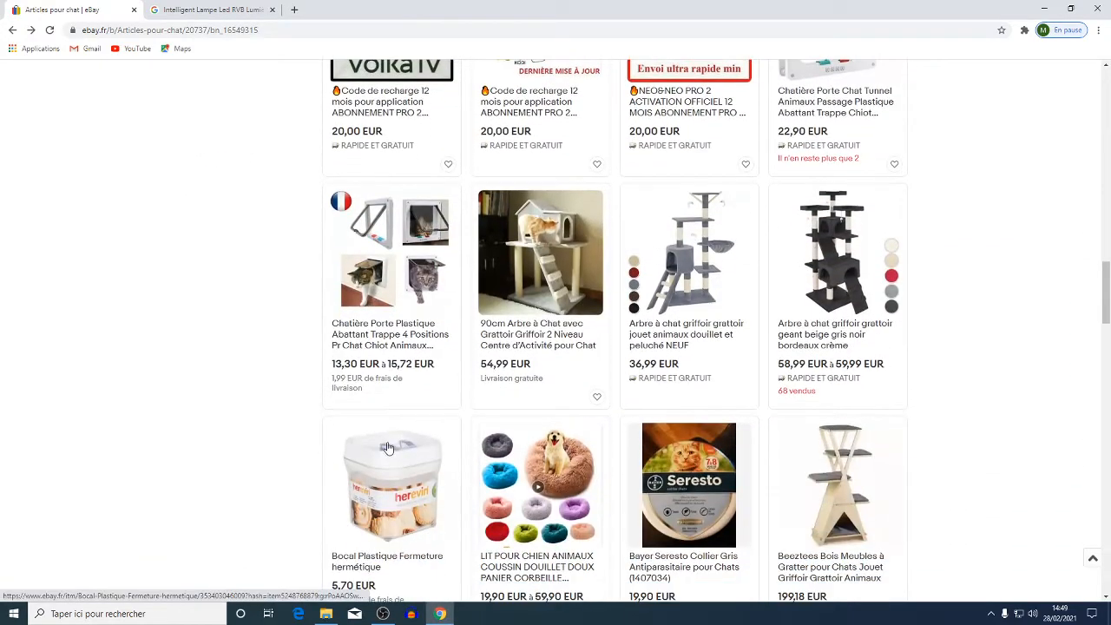
pyautogui.scroll(-2, 391, 449)
pyautogui.scroll(-1, 477, 277)
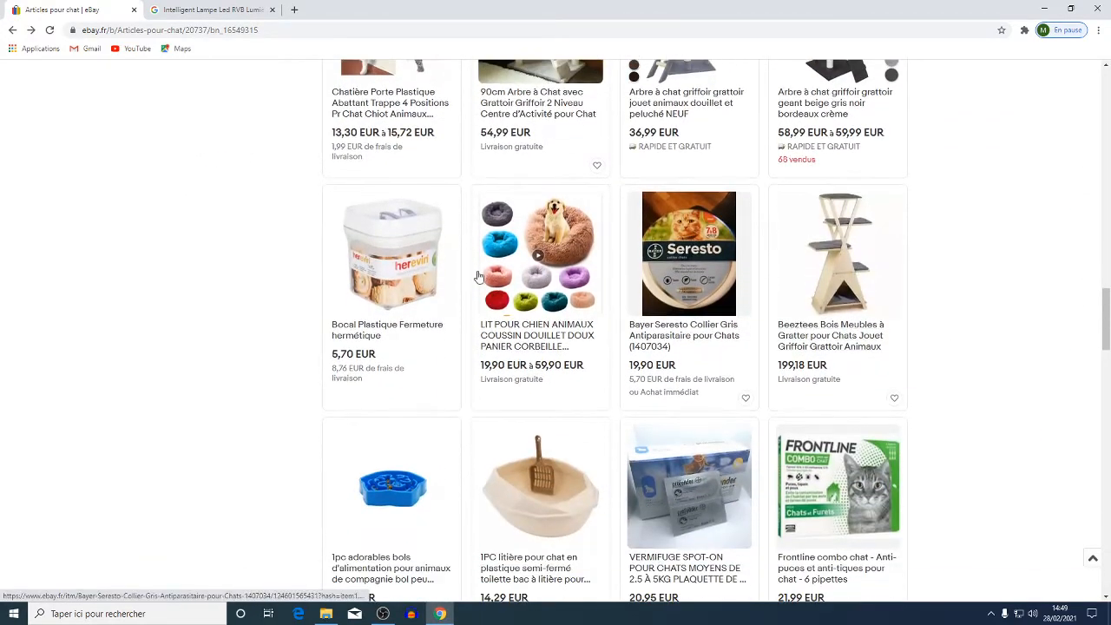
pyautogui.scroll(12, 477, 276)
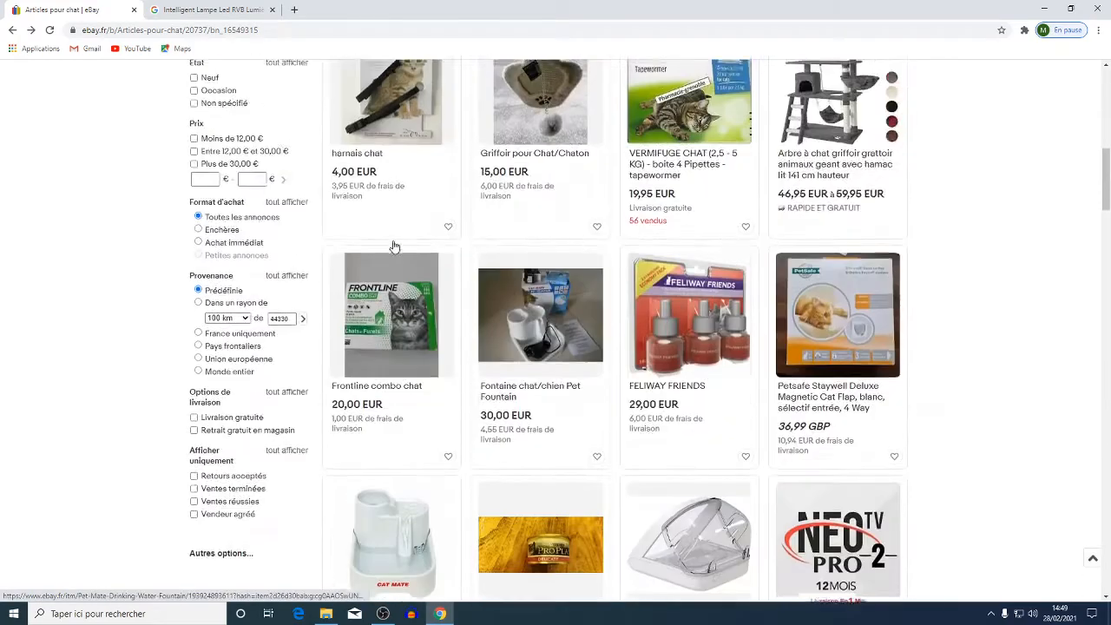
pyautogui.scroll(10, 394, 246)
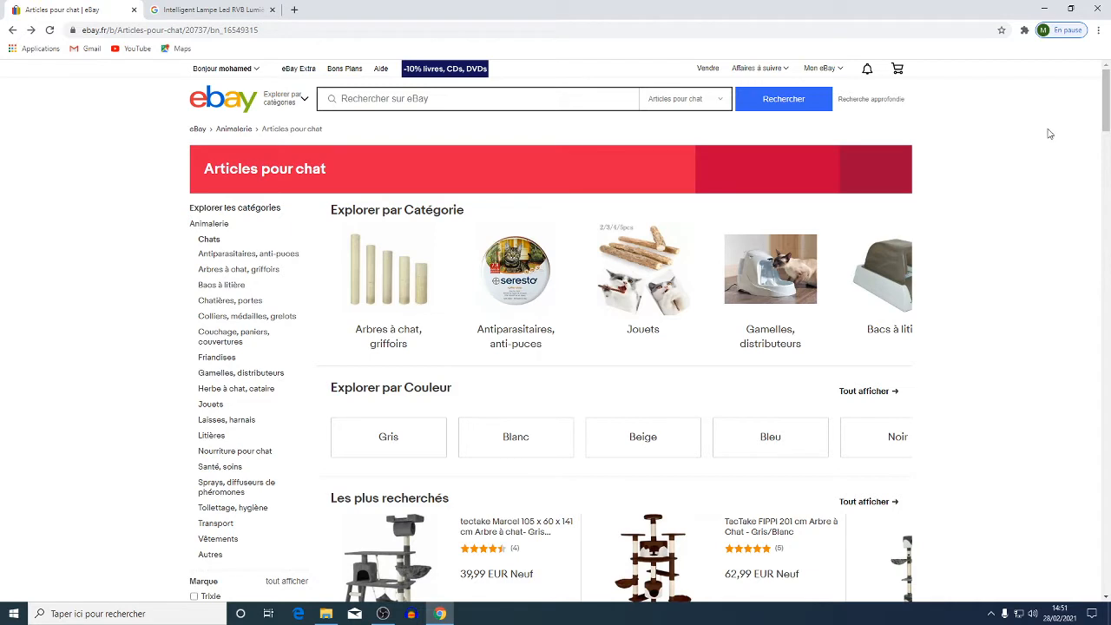
# Step: Go to the selling page and switch to the simplified listing tool
pyautogui.click(707, 68)
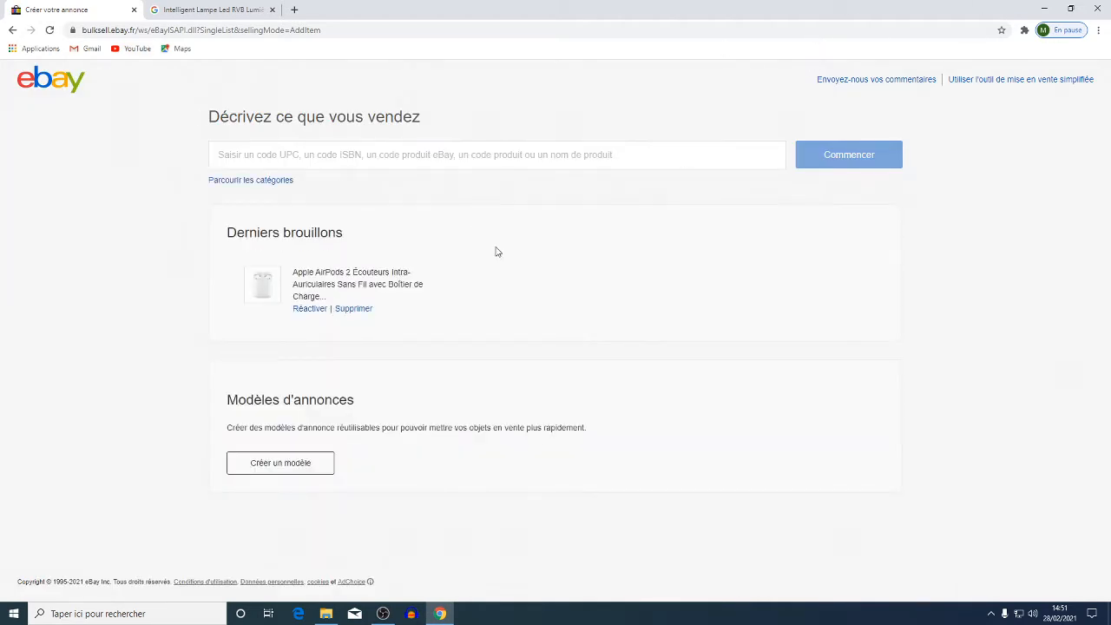
pyautogui.click(1004, 80)
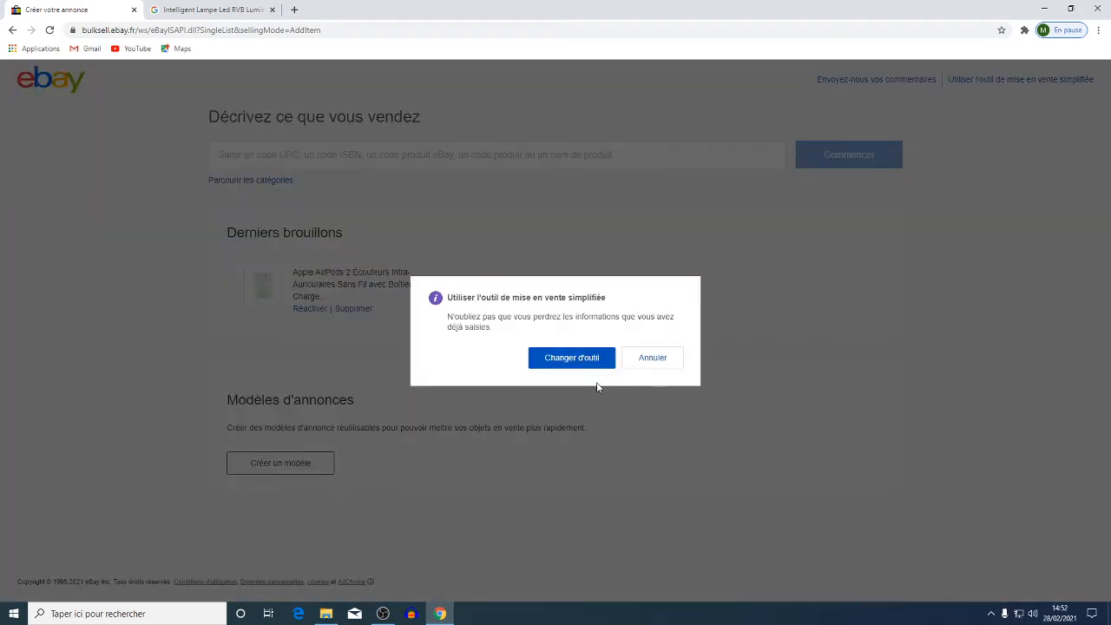
pyautogui.click(571, 360)
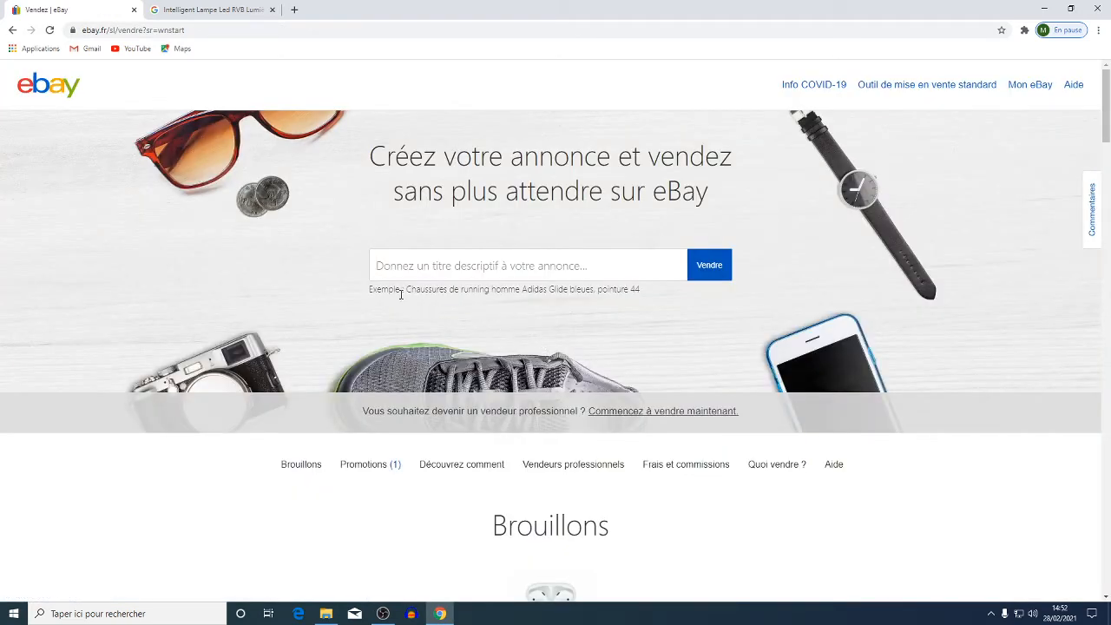
# Step: Copy the product name "Intelligent Lampe Led RVB Lumière Dimmable 5W 10W 15W RGBW" from the Google search query
pyautogui.click(204, 9)
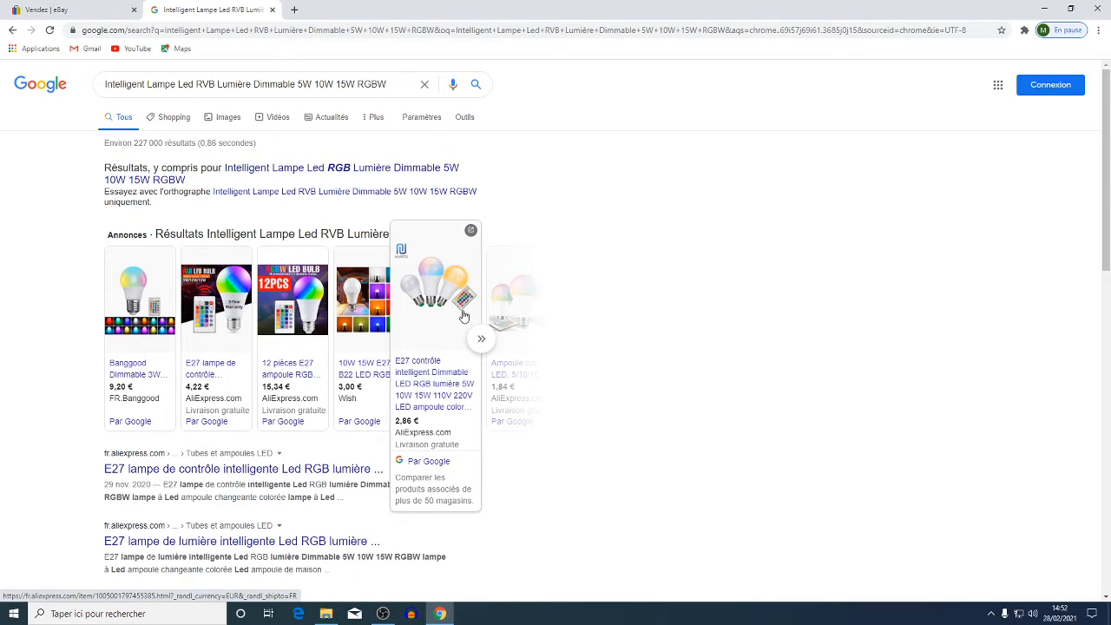
pyautogui.click(90, 9)
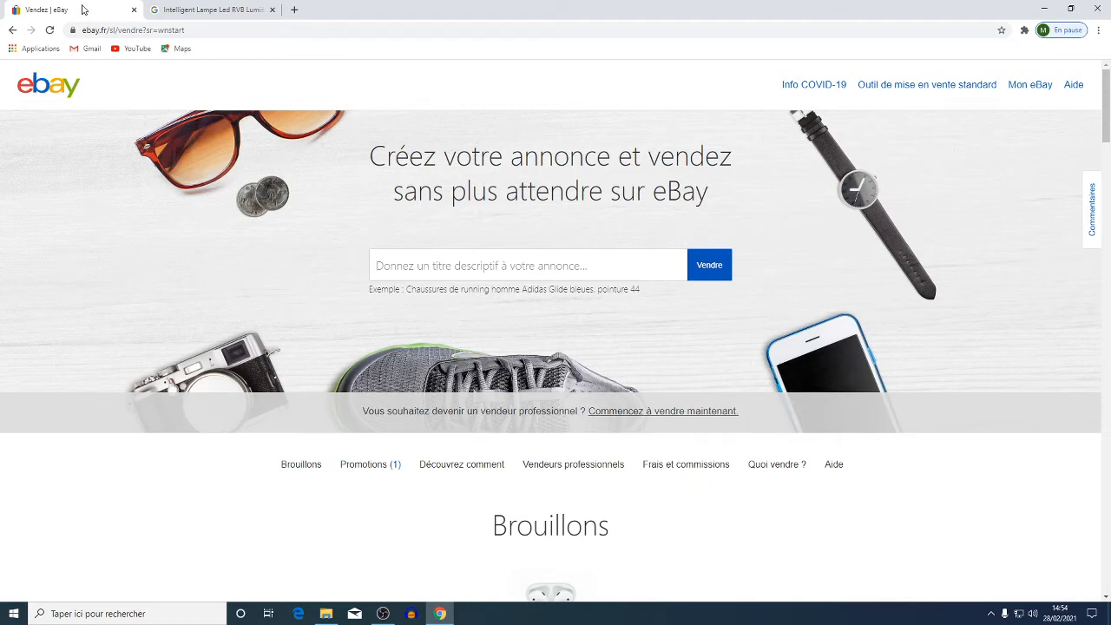
pyautogui.click(201, 10)
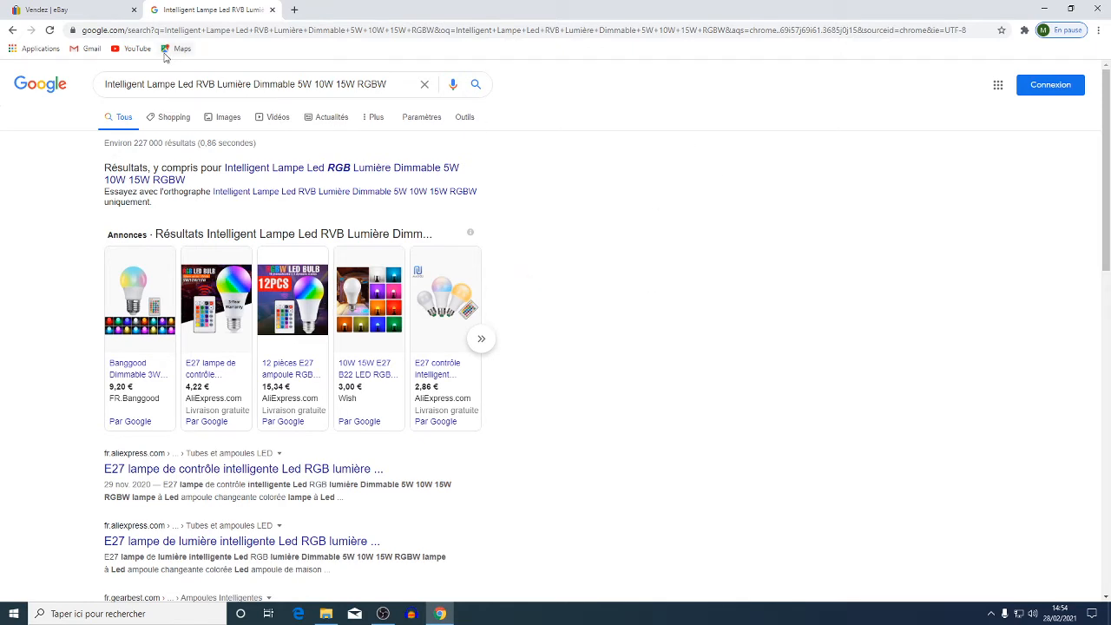
pyautogui.moveTo(389, 84); pyautogui.dragTo(92, 98)
pyautogui.hotkey('ctrl', 'c')
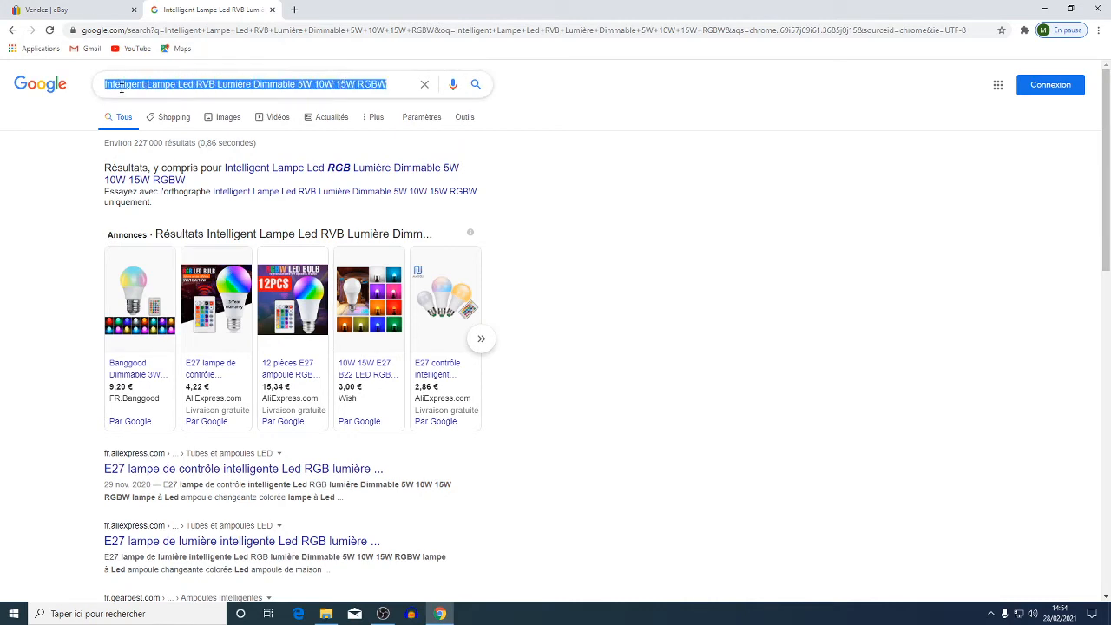
pyautogui.rightClick(124, 86)
pyautogui.click(156, 129)
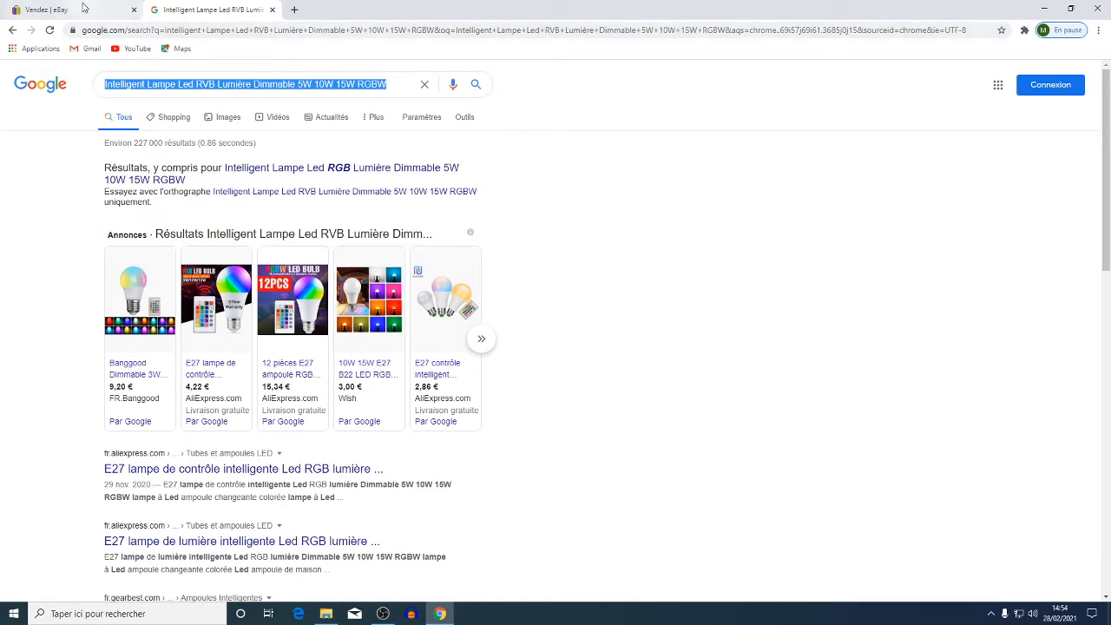
# Step: Paste the copied lamp name as the descriptive title of the new eBay listing
pyautogui.click(85, 8)
pyautogui.click(435, 261)
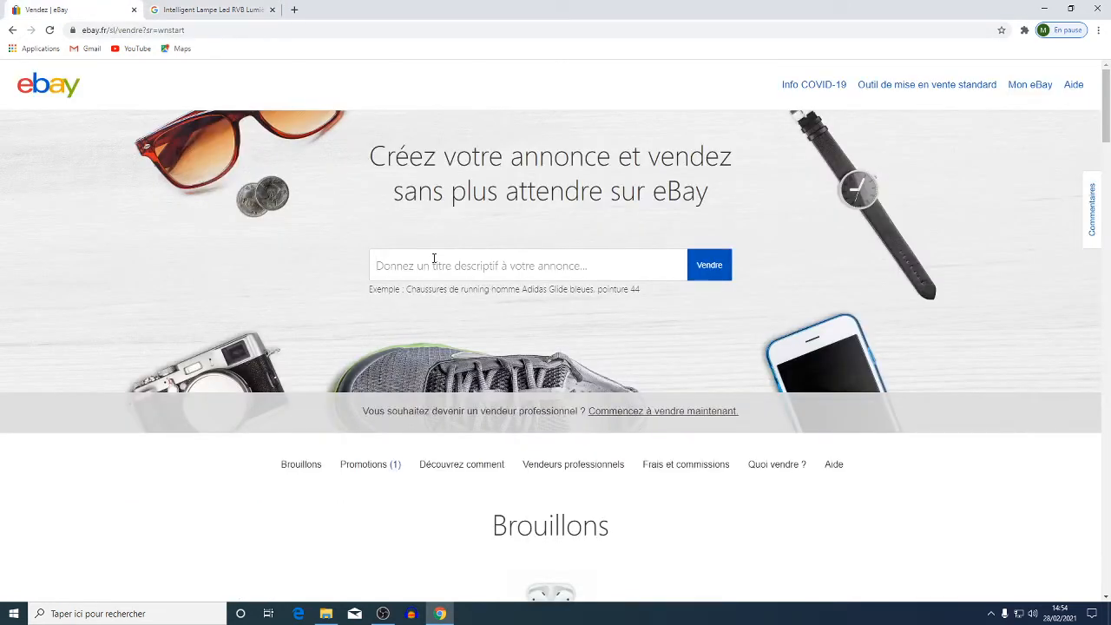
pyautogui.rightClick(433, 258)
pyautogui.click(460, 347)
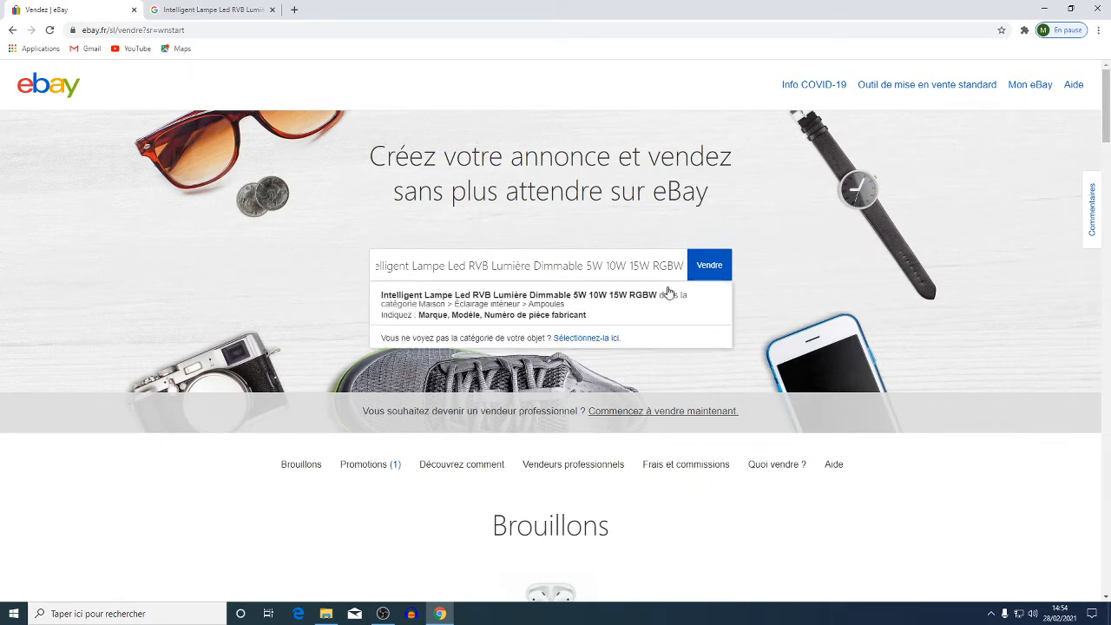
# Step: Erase the entire pasted lamp name from the listing title
pyautogui.press('BackSpace')
pyautogui.press('BackSpace')
pyautogui.press('BackSpace')
pyautogui.press('BackSpace')
pyautogui.press('BackSpace')
pyautogui.press('BackSpace')
pyautogui.press('BackSpace')
pyautogui.press('BackSpace')
pyautogui.press('BackSpace')
pyautogui.press('BackSpace')
pyautogui.press('BackSpace')
pyautogui.press('BackSpace')
pyautogui.press('BackSpace')
pyautogui.press('BackSpace')
pyautogui.press('BackSpace')
pyautogui.press('BackSpace')
pyautogui.press('BackSpace')
pyautogui.press('BackSpace')
pyautogui.press('BackSpace')
pyautogui.press('BackSpace')
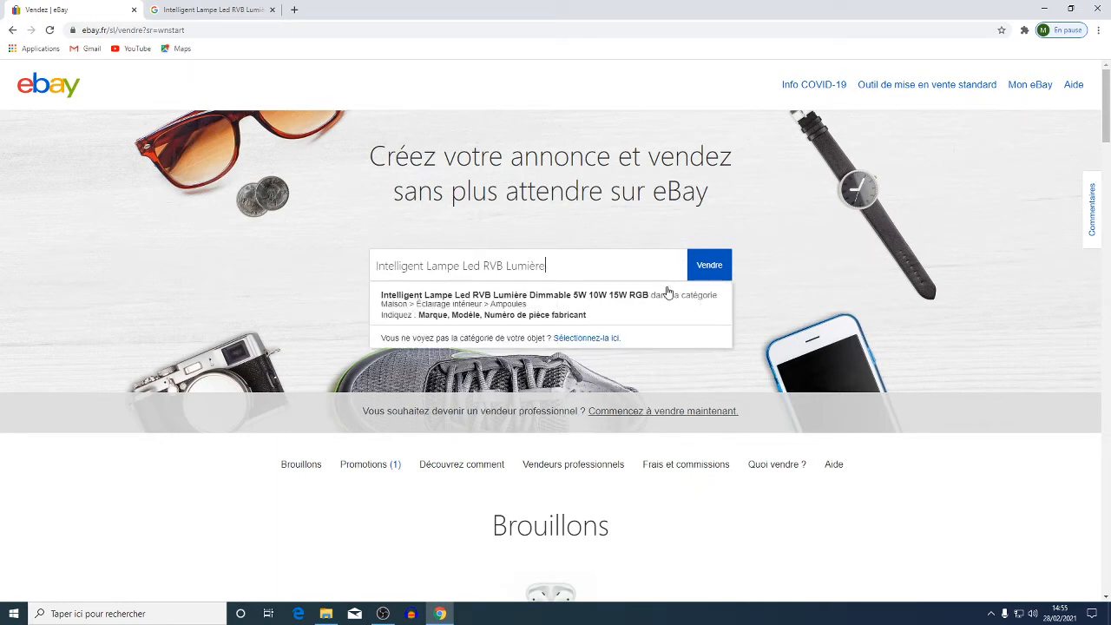
pyautogui.press('BackSpace')
pyautogui.press('BackSpace')
pyautogui.press('BackSpace')
pyautogui.press('BackSpace')
pyautogui.press('BackSpace')
pyautogui.press('BackSpace')
pyautogui.press('BackSpace')
pyautogui.press('BackSpace')
pyautogui.press('BackSpace')
pyautogui.press('BackSpace')
pyautogui.press('BackSpace')
pyautogui.press('BackSpace')
pyautogui.press('BackSpace')
pyautogui.press('BackSpace')
pyautogui.press('BackSpace')
pyautogui.press('BackSpace')
pyautogui.press('BackSpace')
pyautogui.press('BackSpace')
pyautogui.press('BackSpace')
pyautogui.press('BackSpace')
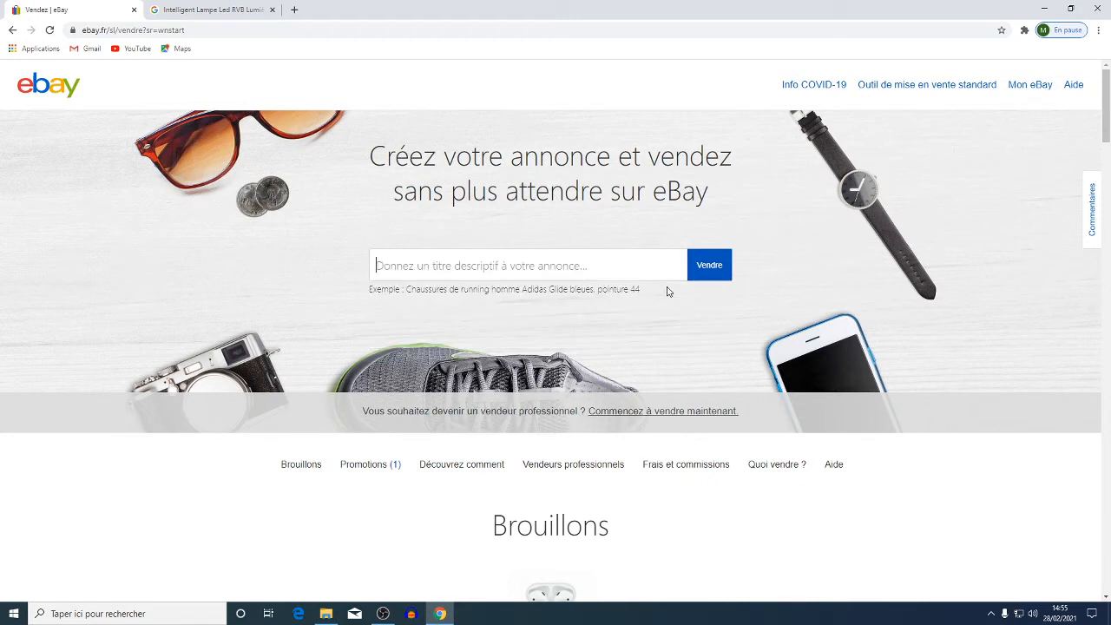
# Step: Enter "lampe inteligent" as the listing title and choose the suggested Auto, moto category ending in Composants électriques > Batteries
pyautogui.write('lam')
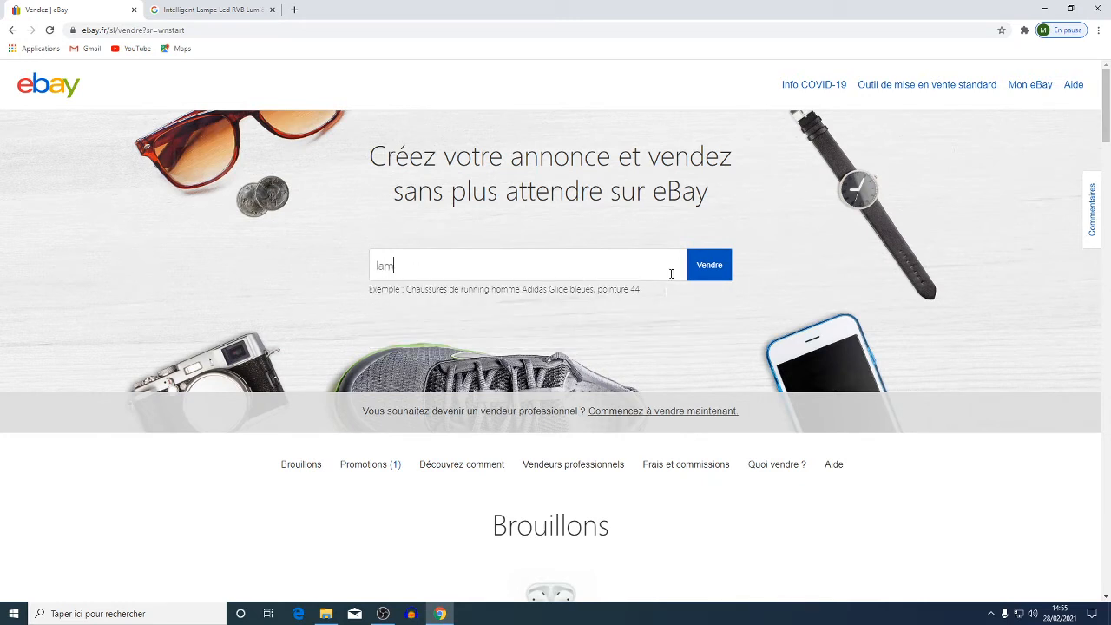
pyautogui.write('pe int')
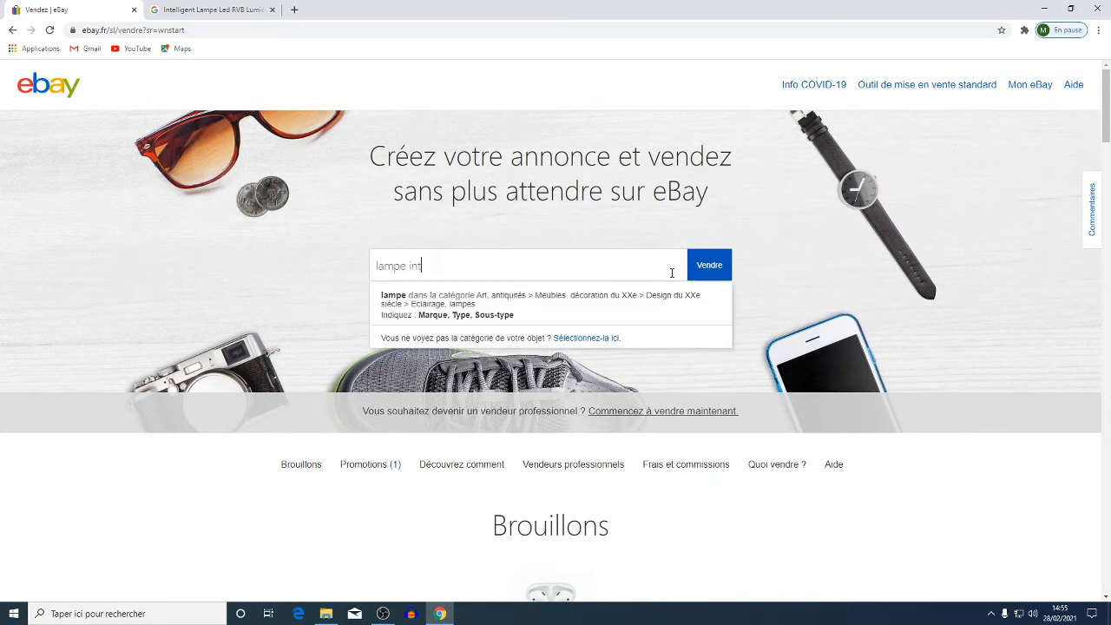
pyautogui.write('eli')
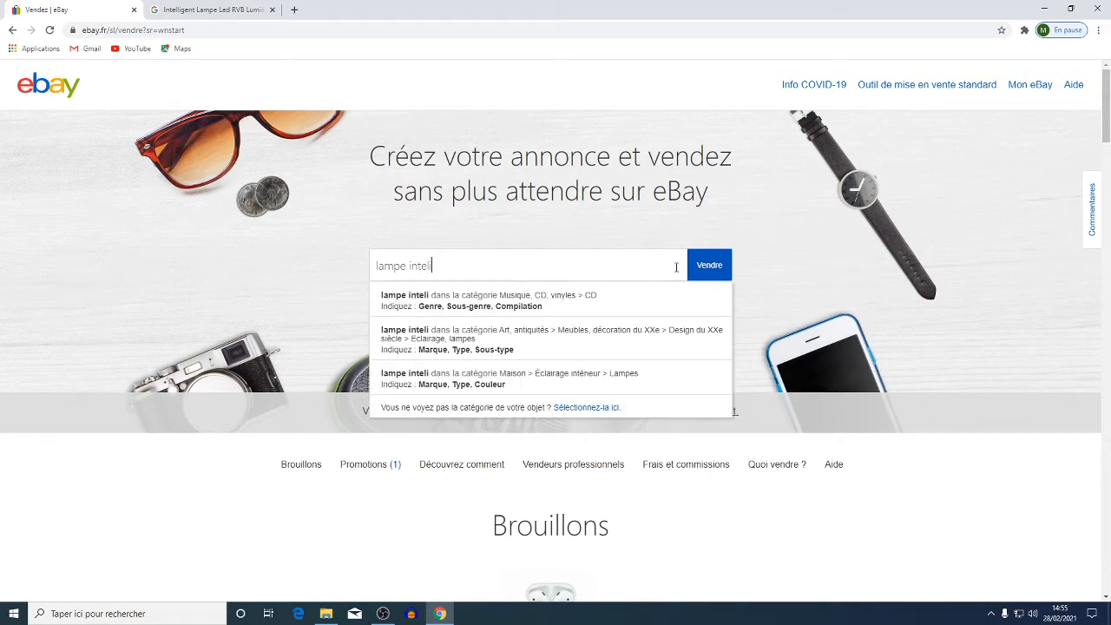
pyautogui.write('gent')
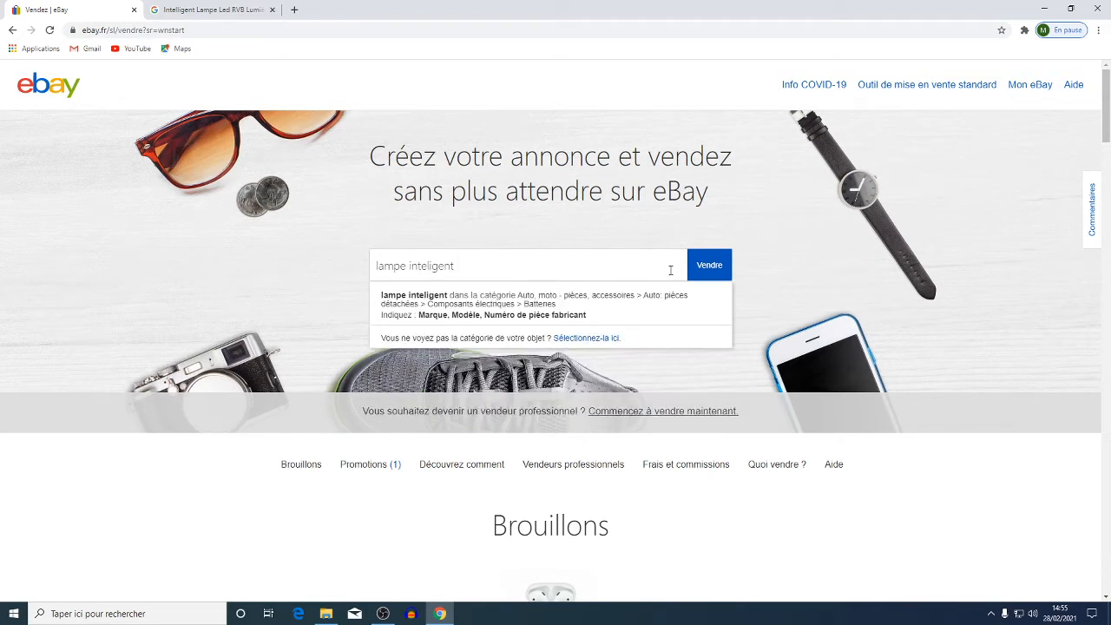
pyautogui.click(527, 312)
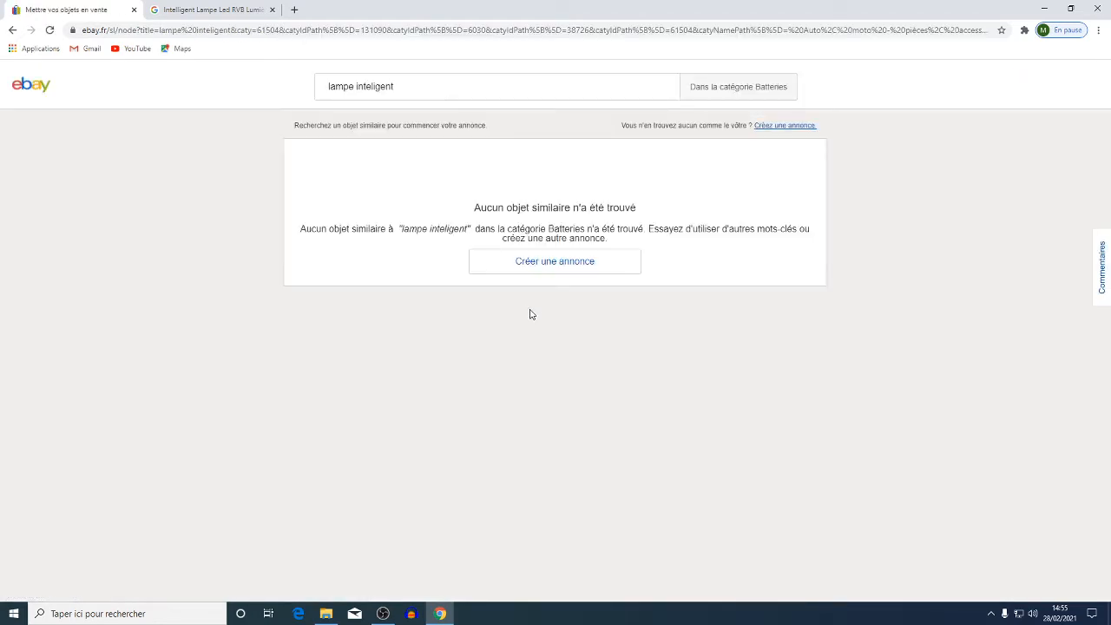
# Step: Create a new listing with the condition Neuf and switch it to the standard listing tool
pyautogui.click(560, 271)
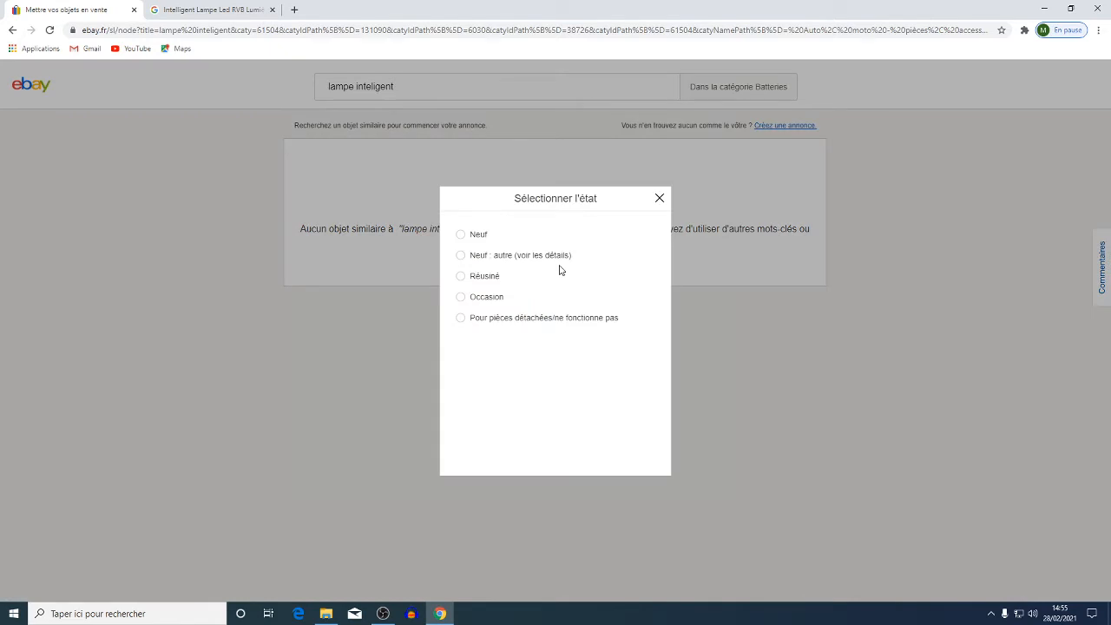
pyautogui.click(464, 236)
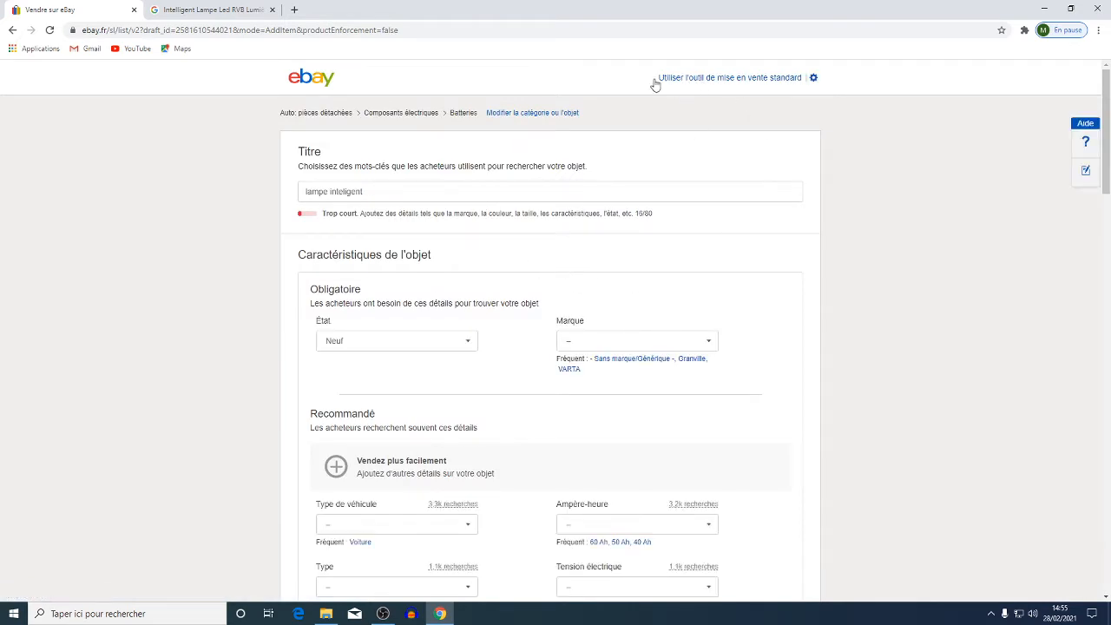
pyautogui.click(742, 85)
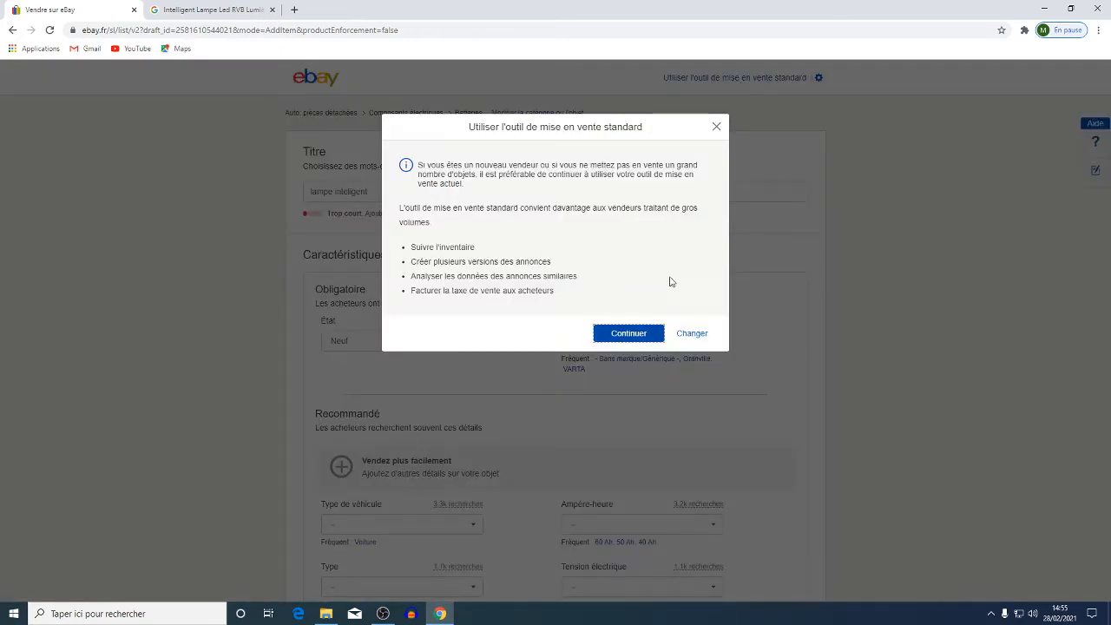
pyautogui.click(694, 336)
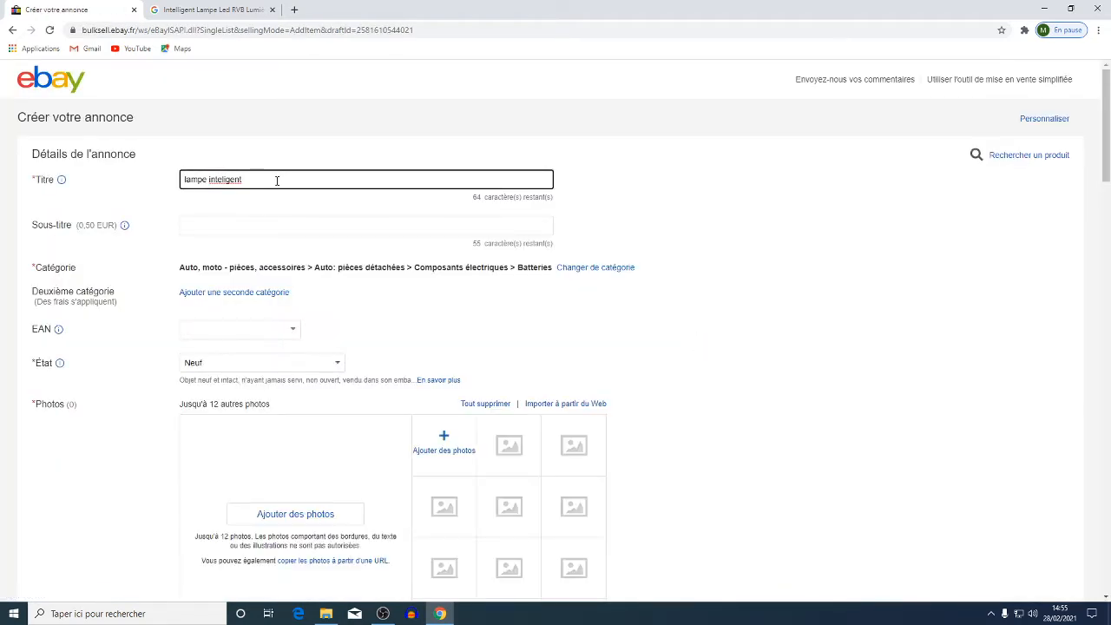
# Step: Replace the listing title with the copied name "Intelligent Lampe Led RVB Lumière Dimmable 5W 10W 15W RGBW"
pyautogui.press('BackSpace')
pyautogui.press('BackSpace')
pyautogui.press('BackSpace')
pyautogui.press('BackSpace')
pyautogui.press('BackSpace')
pyautogui.press('BackSpace')
pyautogui.press('BackSpace')
pyautogui.press('BackSpace')
pyautogui.press('BackSpace')
pyautogui.press('BackSpace')
pyautogui.press('BackSpace')
pyautogui.press('BackSpace')
pyautogui.press('BackSpace')
pyautogui.press('BackSpace')
pyautogui.press('BackSpace')
pyautogui.press('BackSpace')
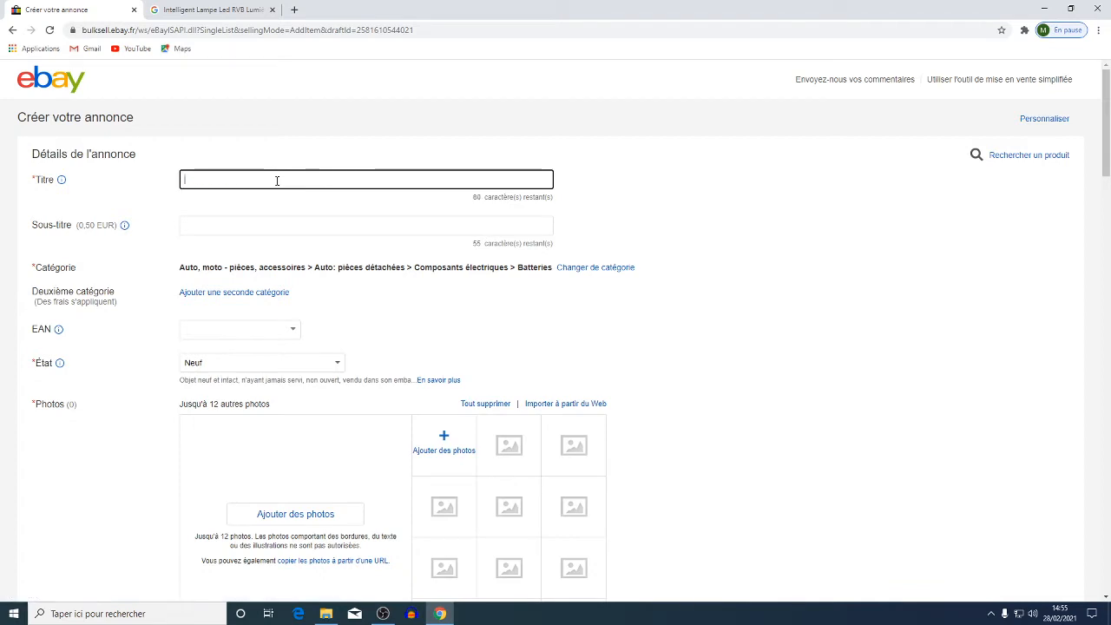
pyautogui.rightClick(257, 182)
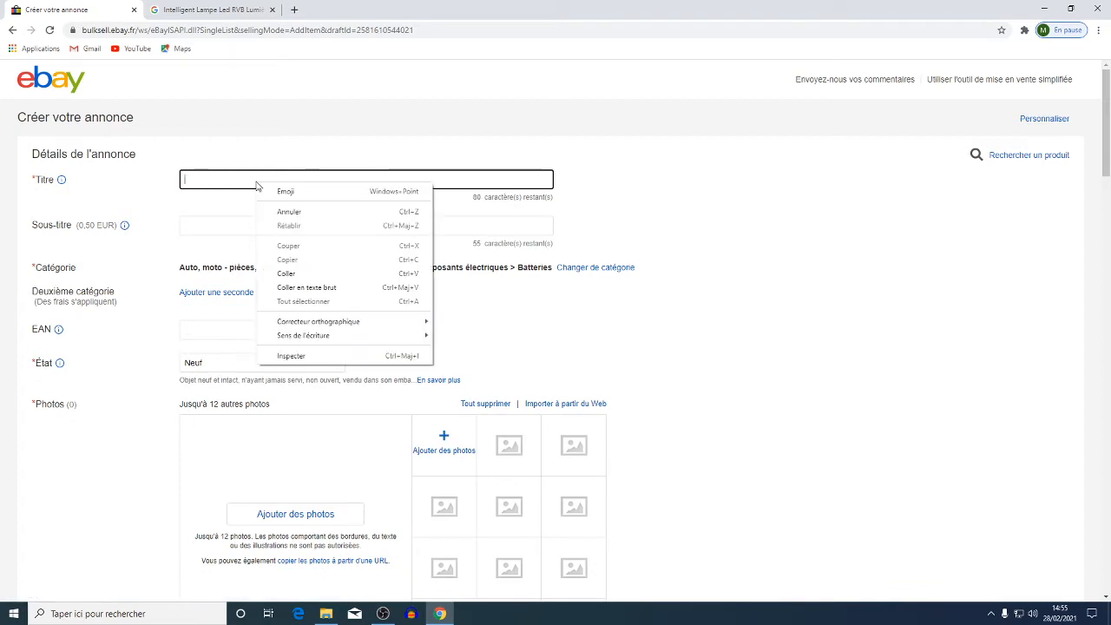
pyautogui.click(292, 268)
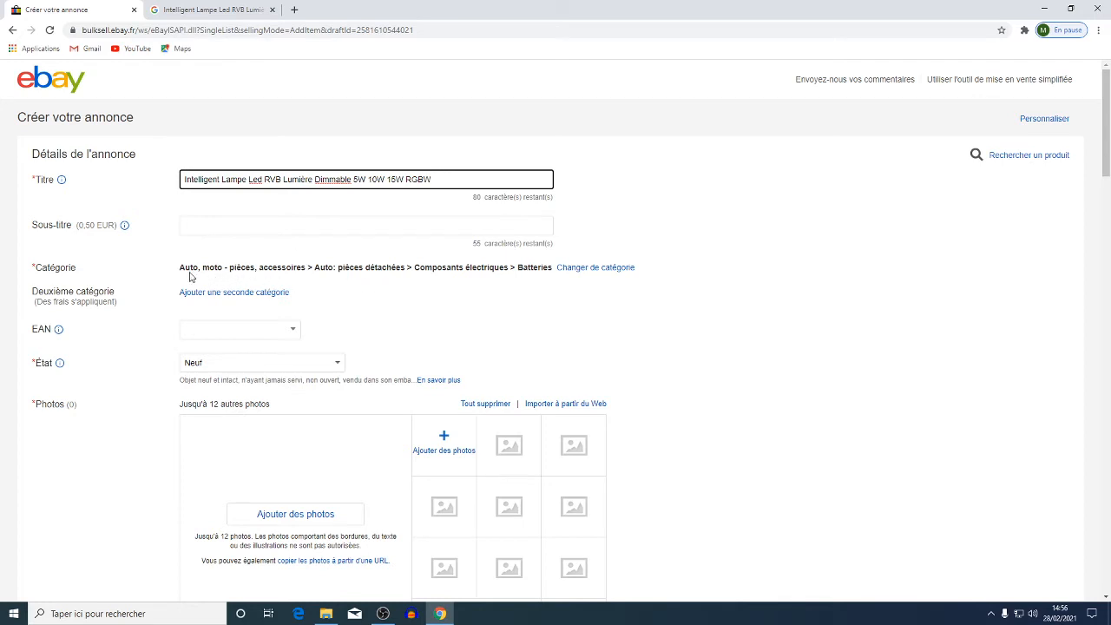
# Step: Change the listing's category to the suggested Maison > Éclairage intérieur > Ampoules and place the cursor in the EAN field
pyautogui.click(602, 271)
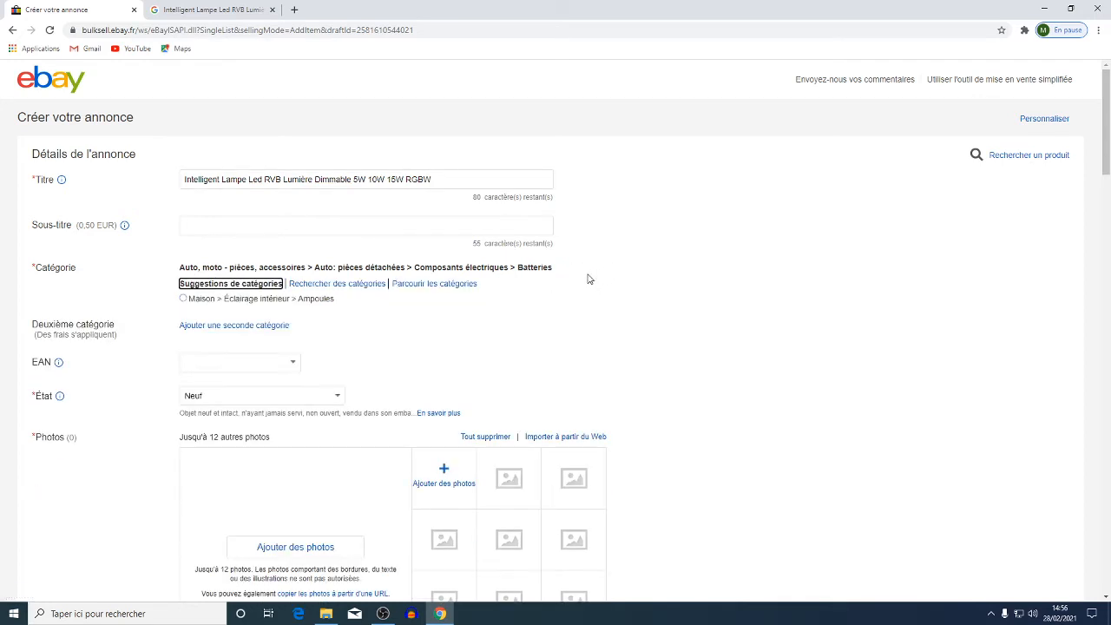
pyautogui.click(183, 300)
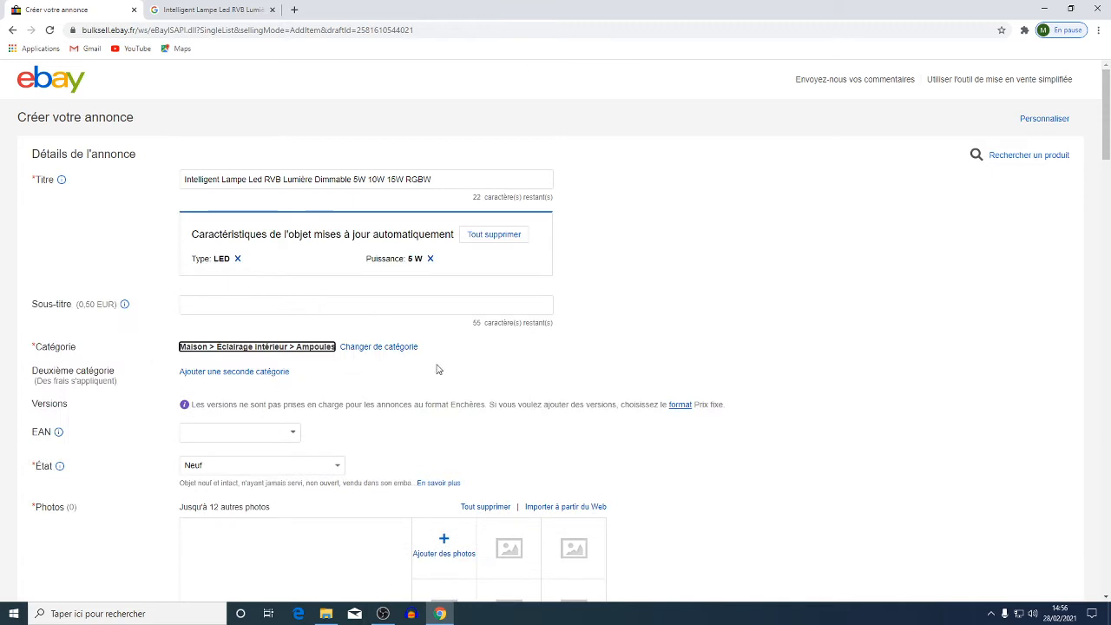
pyautogui.scroll(-1, 210, 375)
pyautogui.scroll(-1, 209, 374)
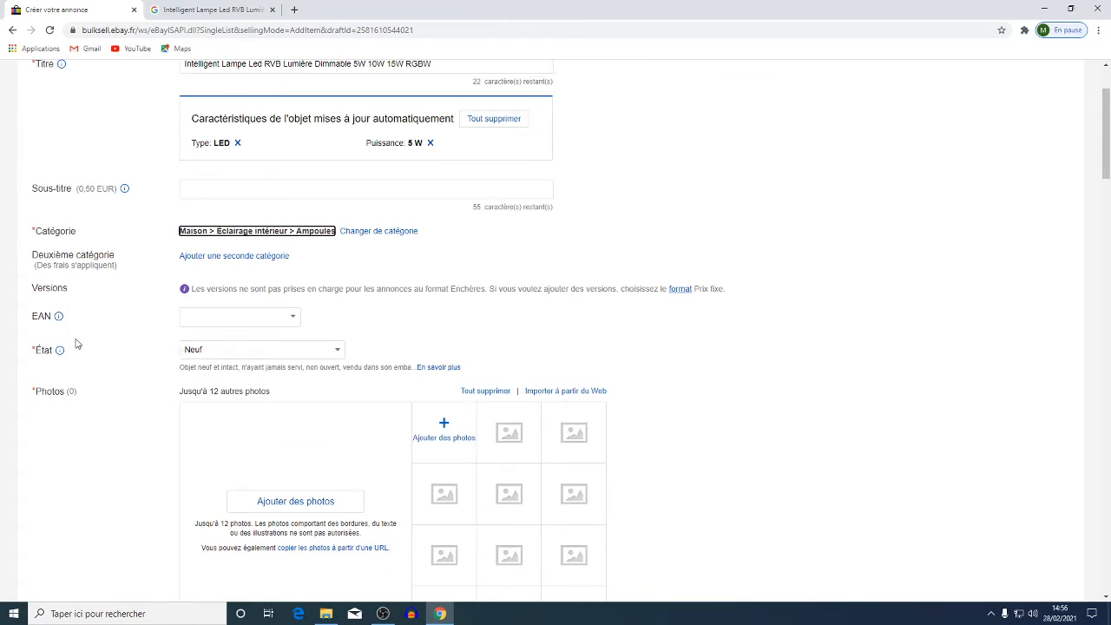
pyautogui.click(293, 322)
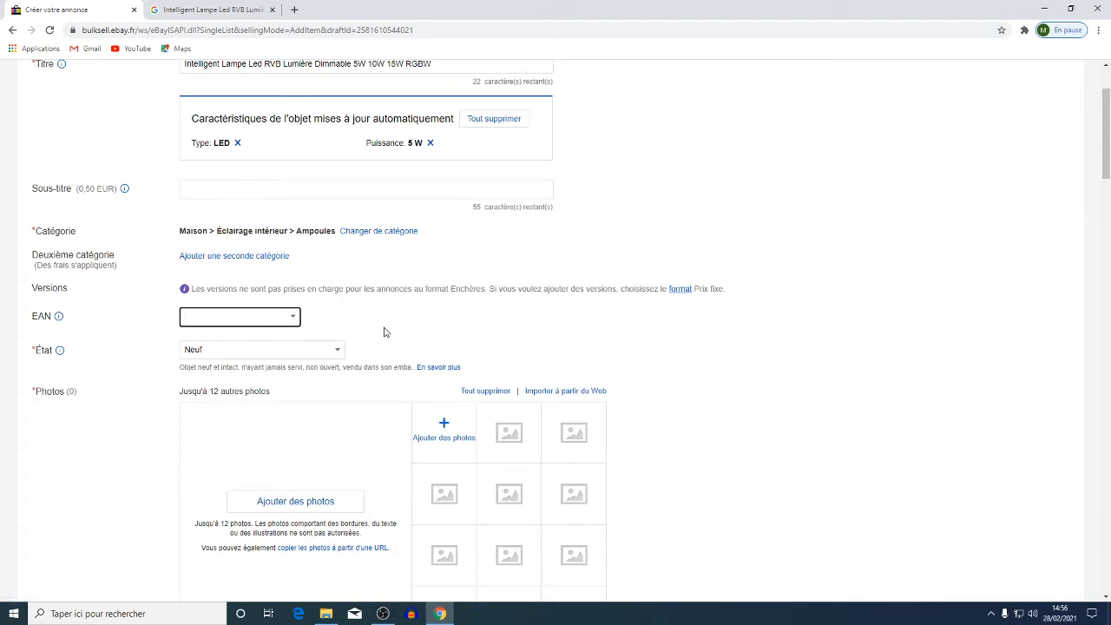
# Step: Upload the photo e-27-controle-intelligent-lampe-led-rvb-l_main-0 from the desktop folder "photo pour ebay" and remove it from the listing
pyautogui.scroll(-3, 382, 379)
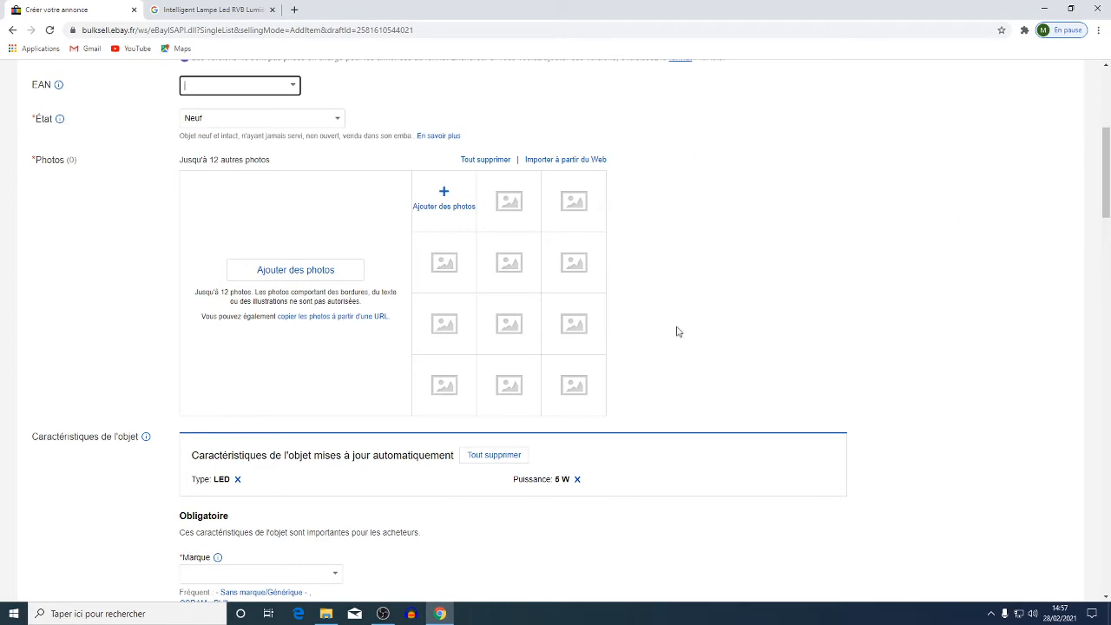
pyautogui.click(453, 205)
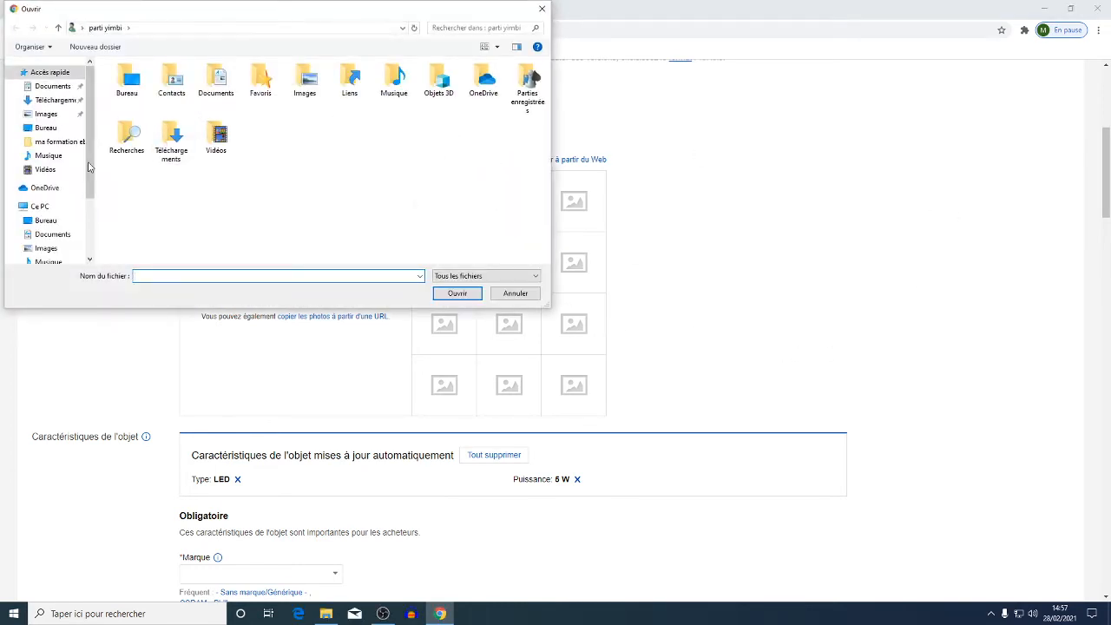
pyautogui.doubleClick(137, 86)
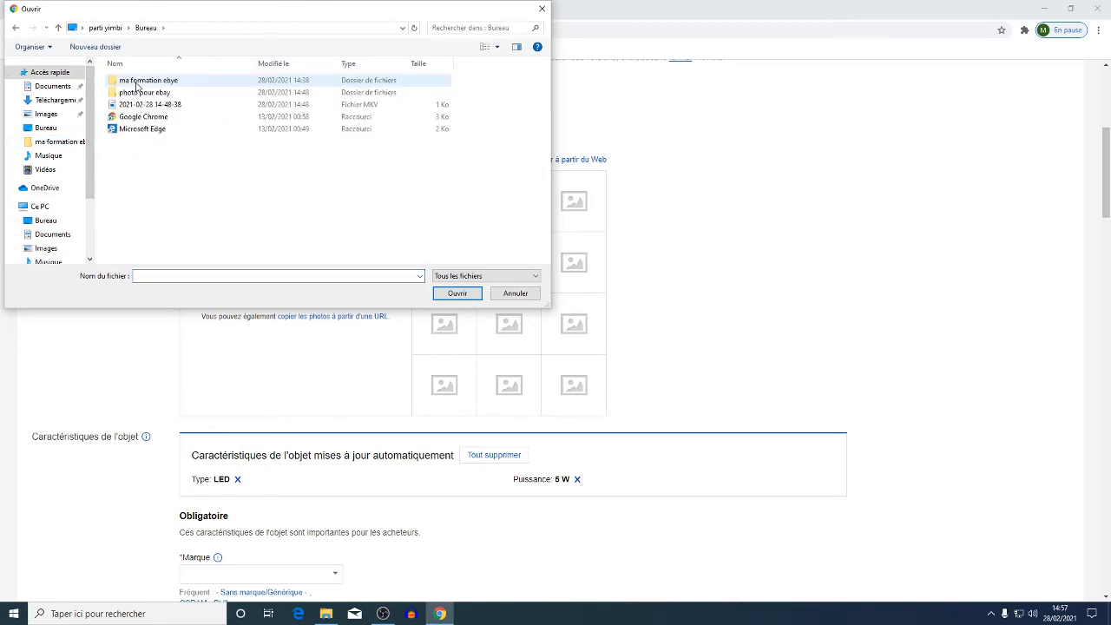
pyautogui.doubleClick(153, 95)
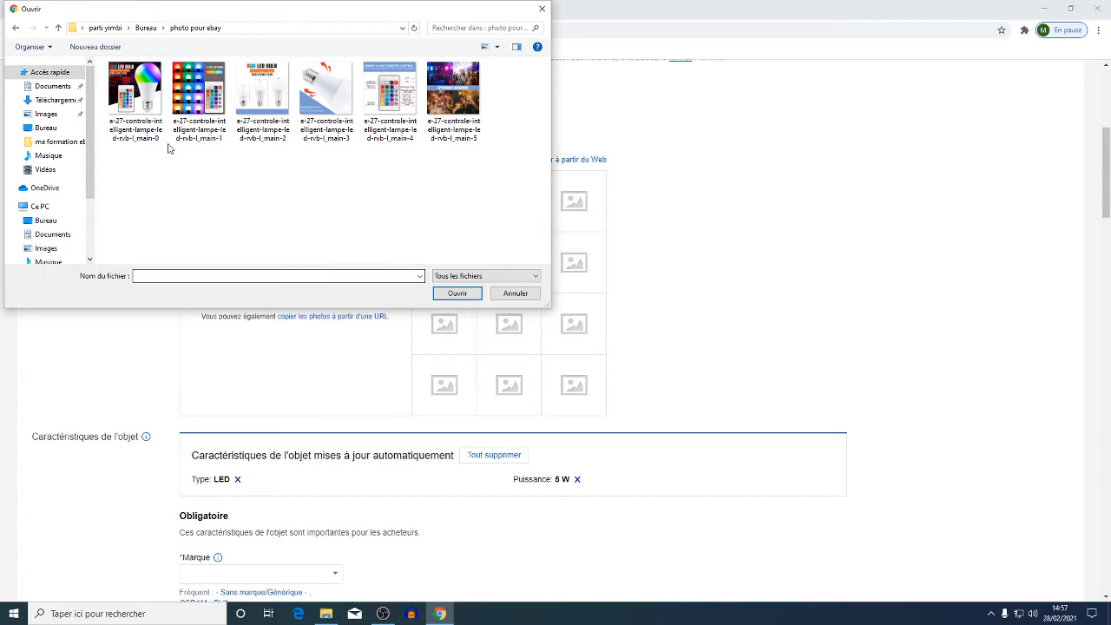
pyautogui.click(153, 113)
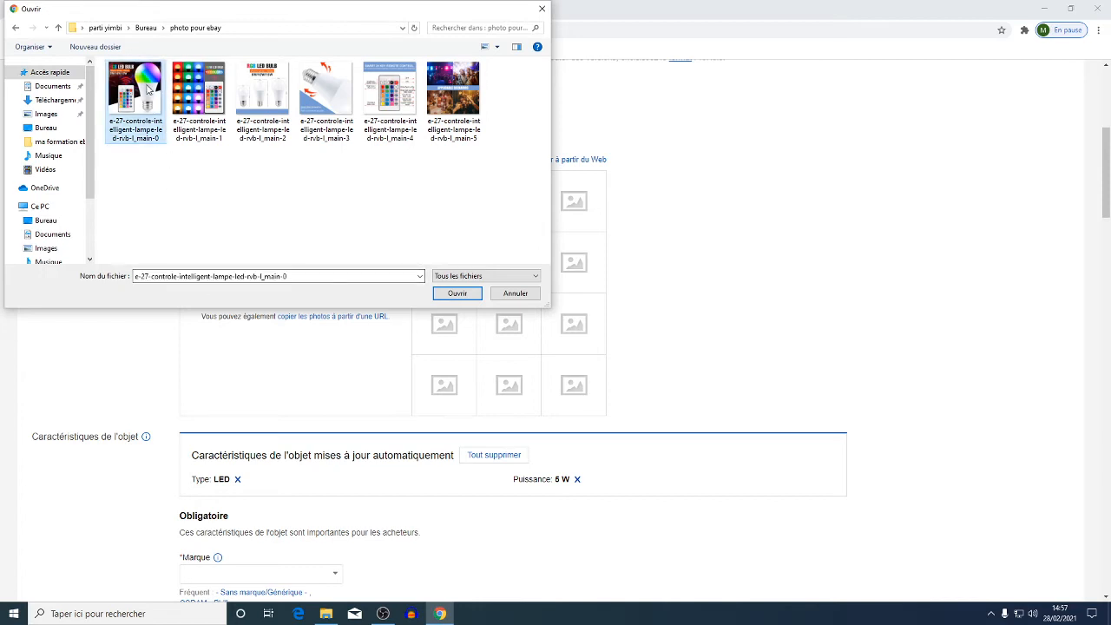
pyautogui.click(461, 294)
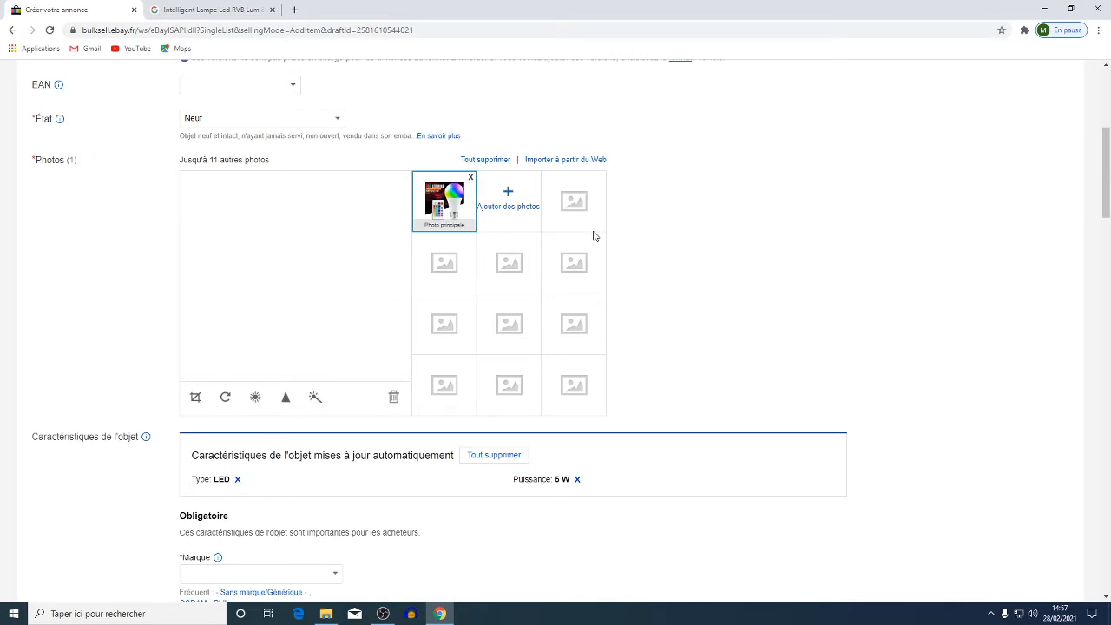
pyautogui.click(469, 177)
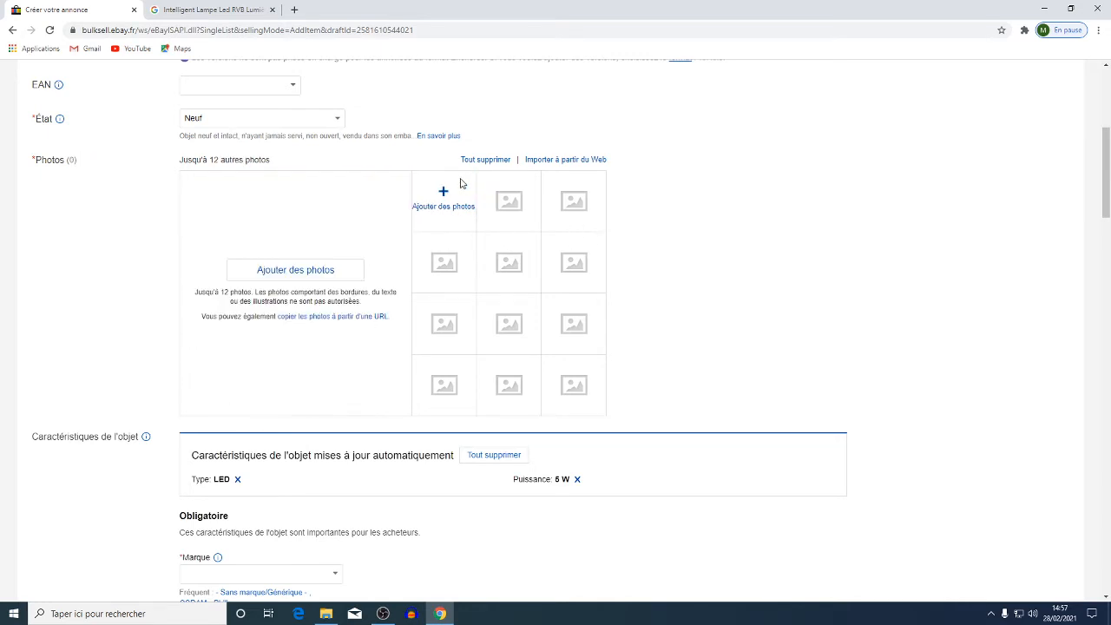
# Step: Upload all six lamp photos from the folder "photo pour ebay" to the listing at once
pyautogui.click(276, 271)
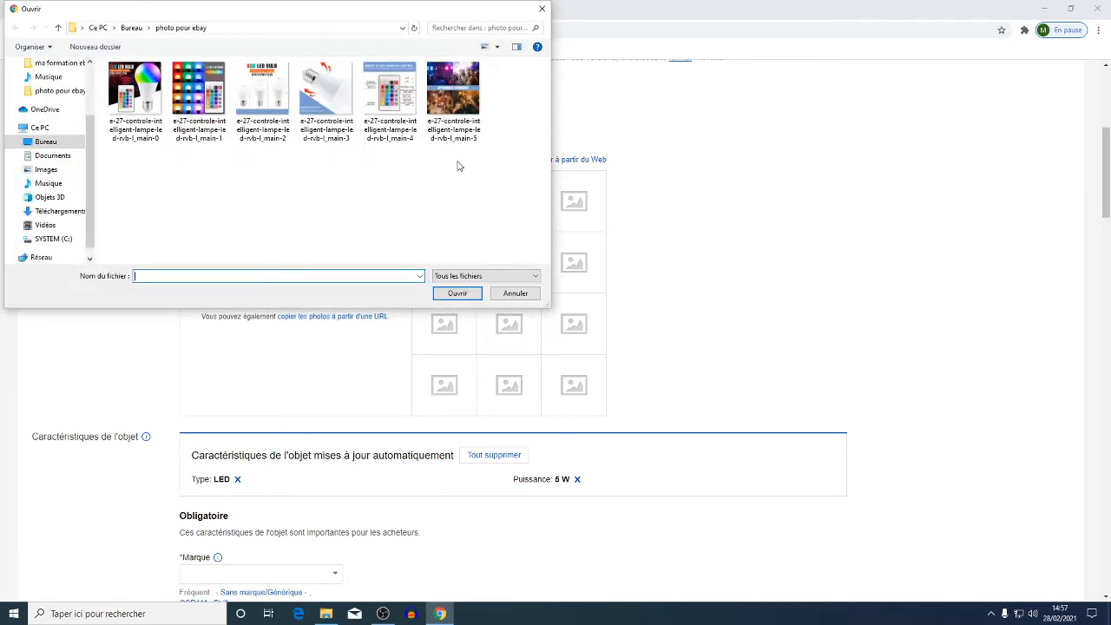
pyautogui.moveTo(500, 128); pyautogui.dragTo(94, 98)
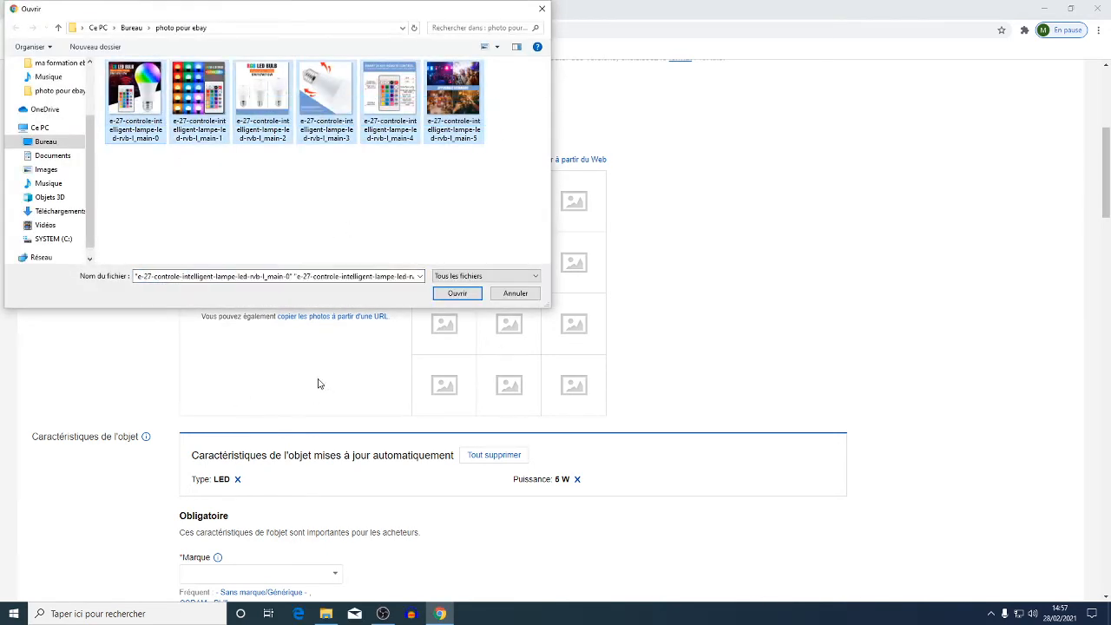
pyautogui.click(460, 295)
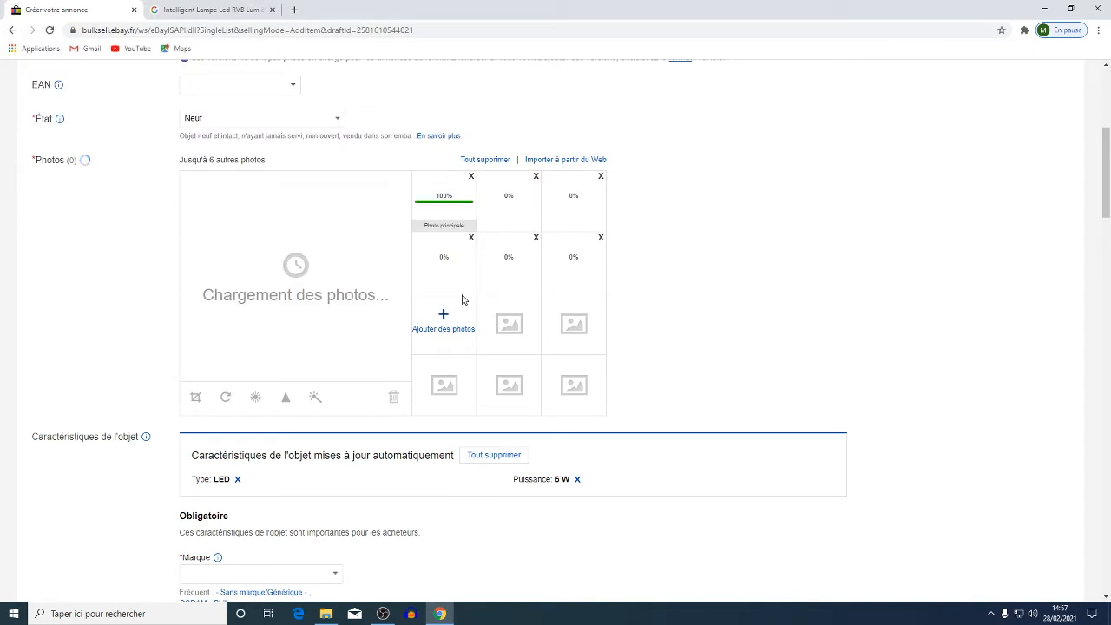
# Step: Delete all six uploaded lamp photos from the listing one by one
pyautogui.click(471, 177)
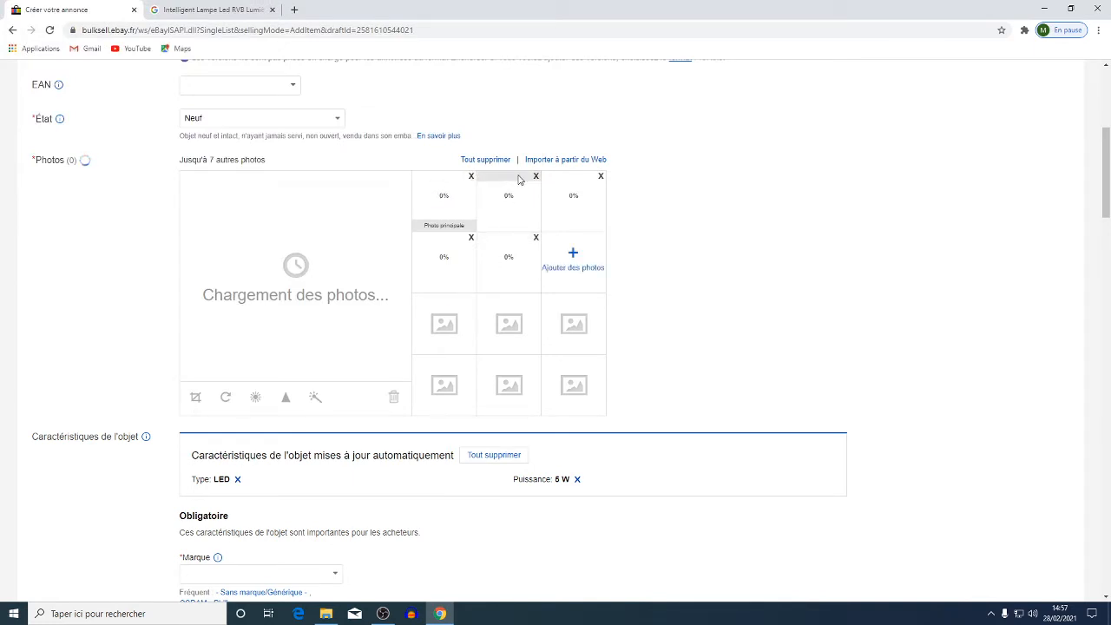
pyautogui.click(537, 177)
pyautogui.click(536, 177)
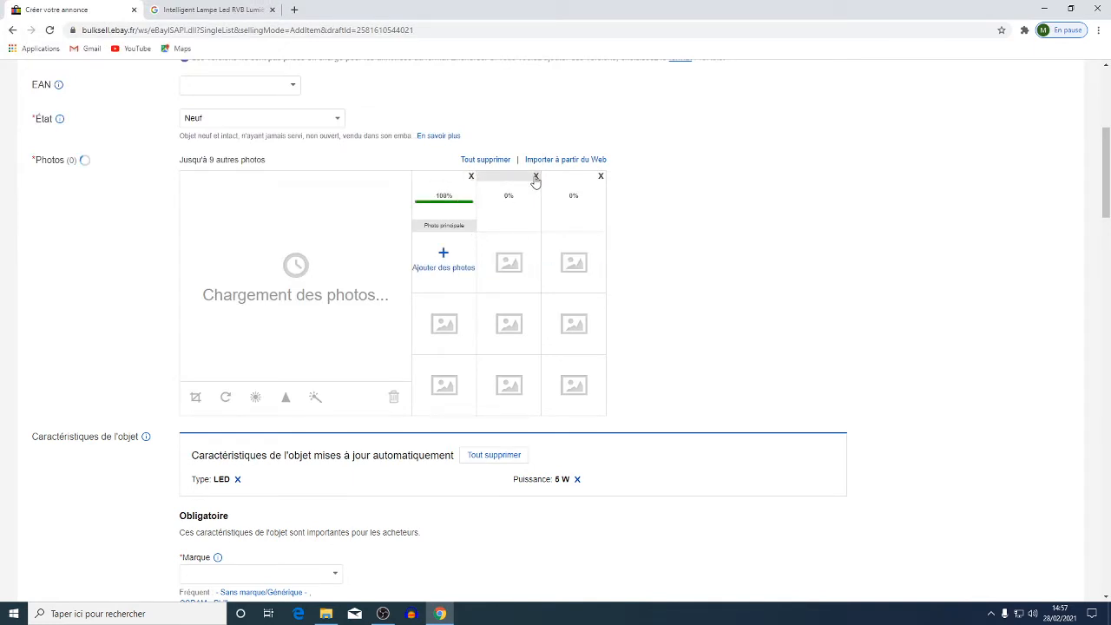
pyautogui.click(537, 177)
pyautogui.click(537, 177)
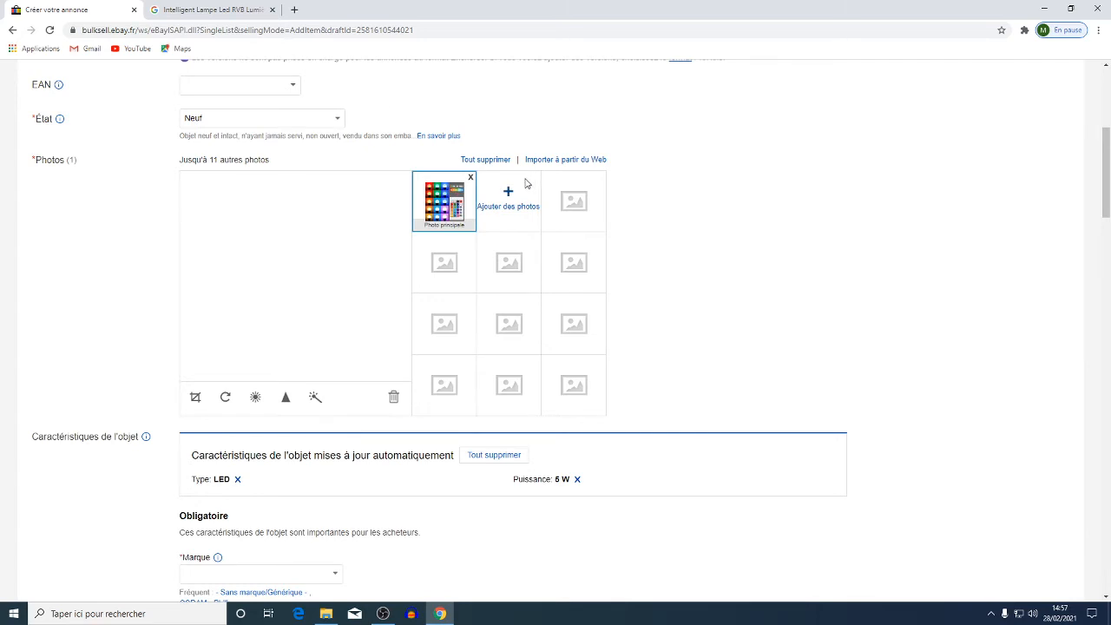
pyautogui.click(470, 178)
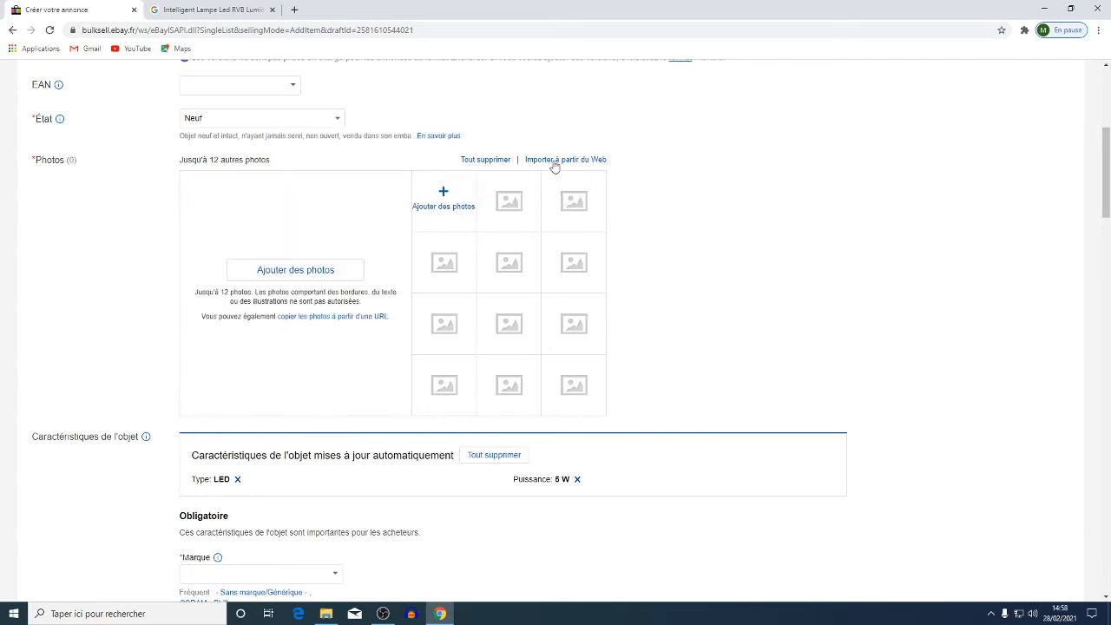
# Step: Start a photo import from a URL and copy the web address of the Banggood dimmable bulb page from the Google results
pyautogui.click(554, 161)
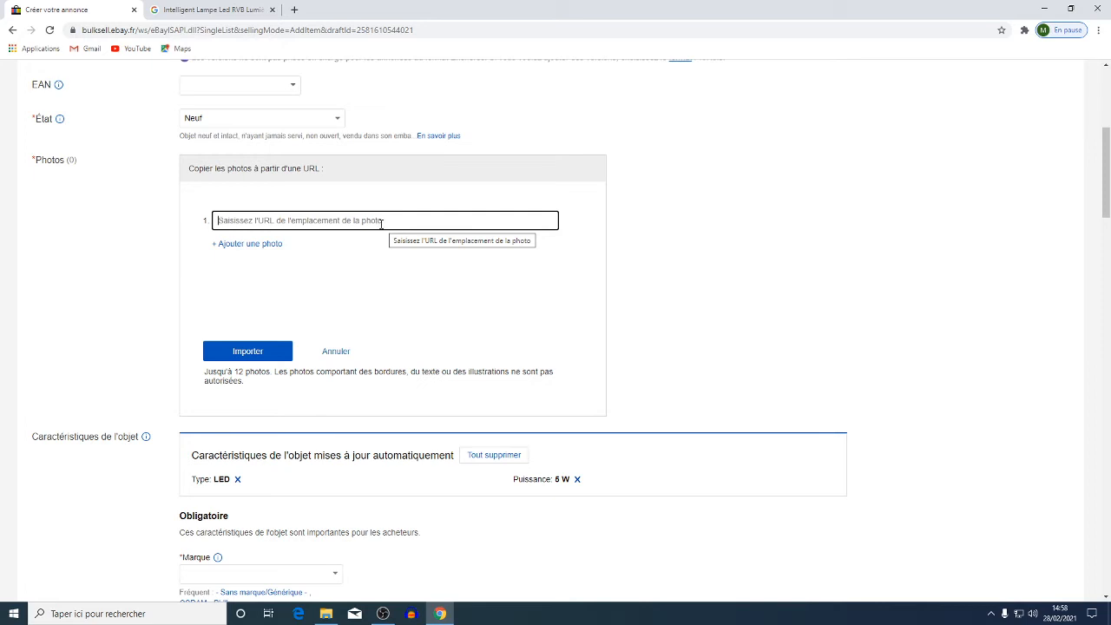
pyautogui.click(205, 10)
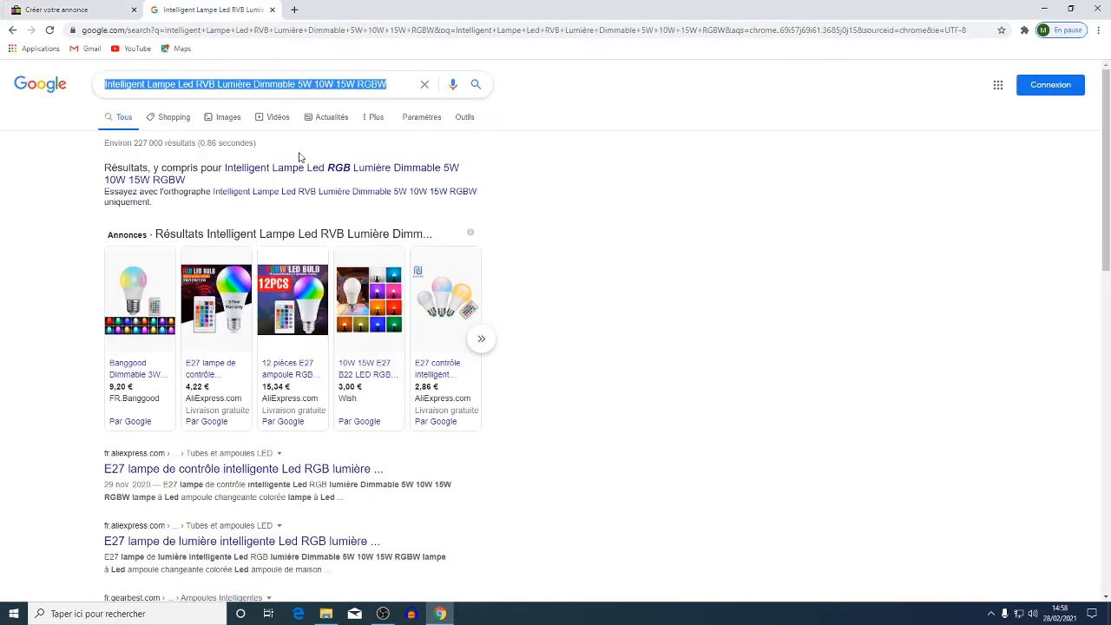
pyautogui.click(145, 374)
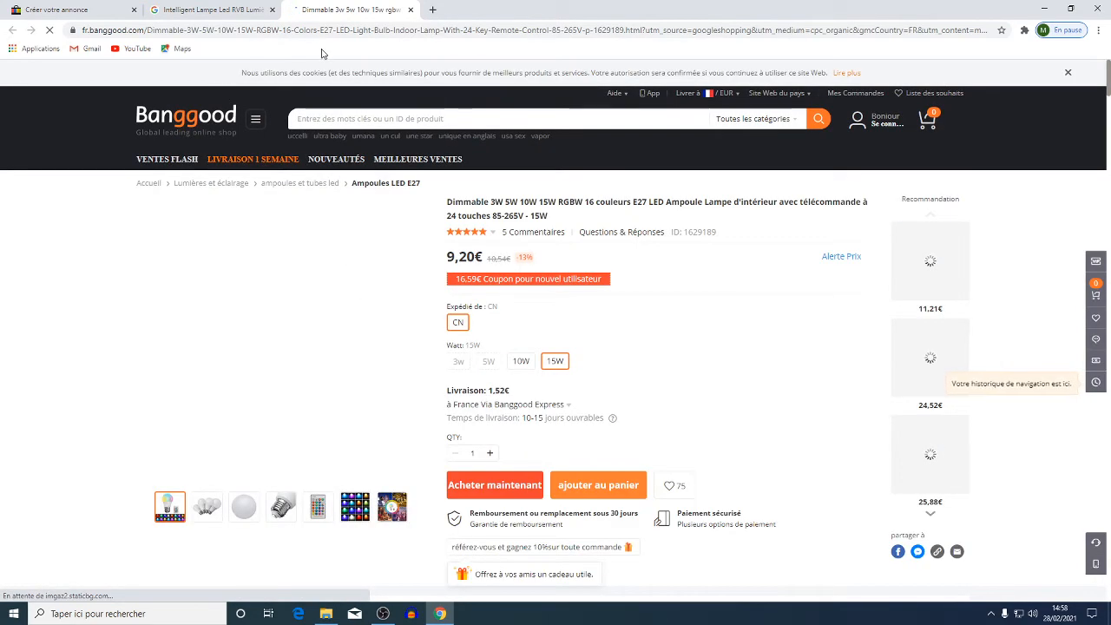
pyautogui.rightClick(295, 30)
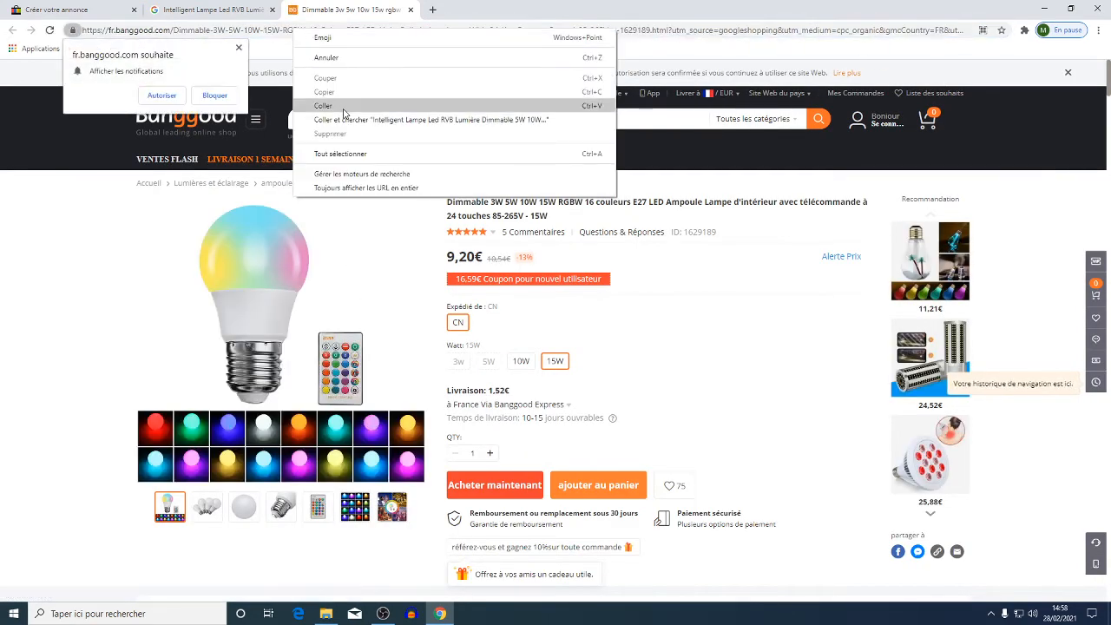
pyautogui.moveTo(488, 12); pyautogui.dragTo(464, 19)
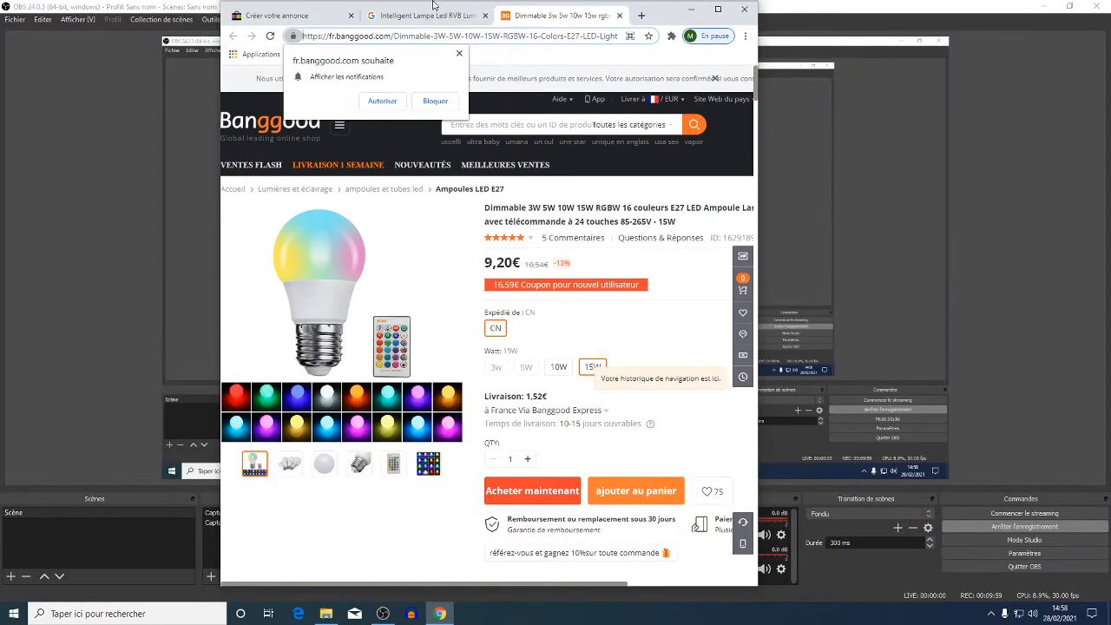
pyautogui.click(718, 11)
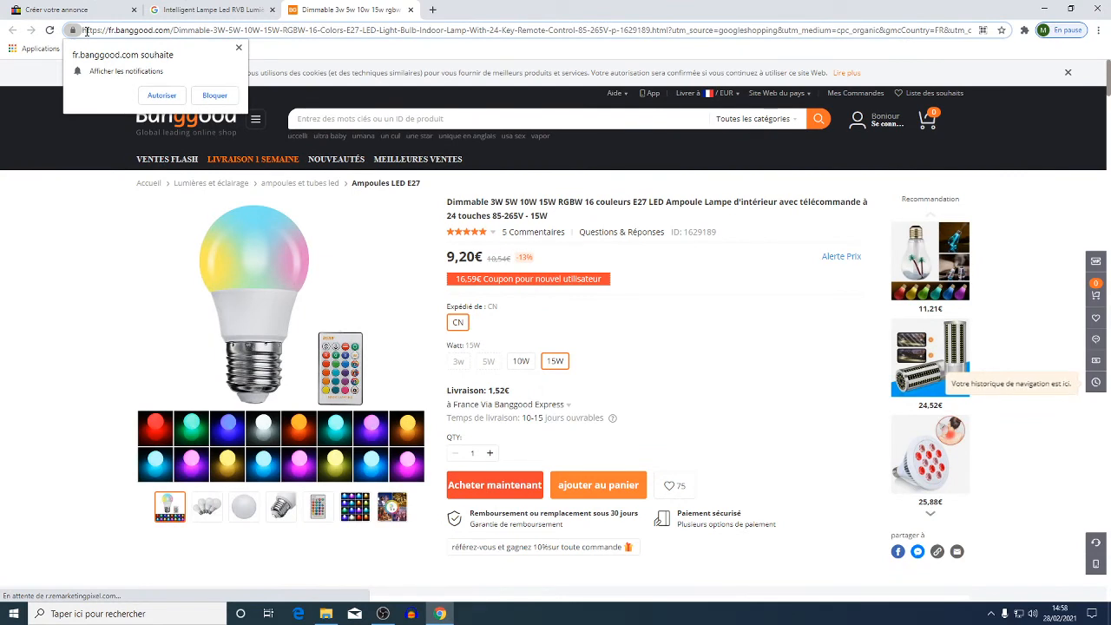
pyautogui.moveTo(86, 31); pyautogui.dragTo(1016, 55)
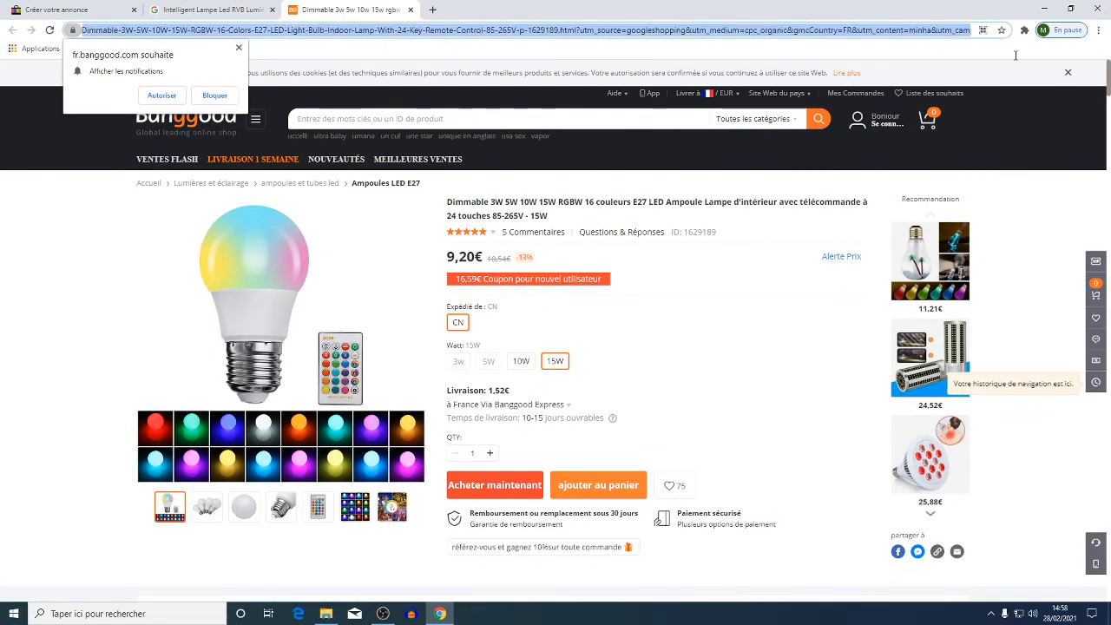
pyautogui.rightClick(419, 31)
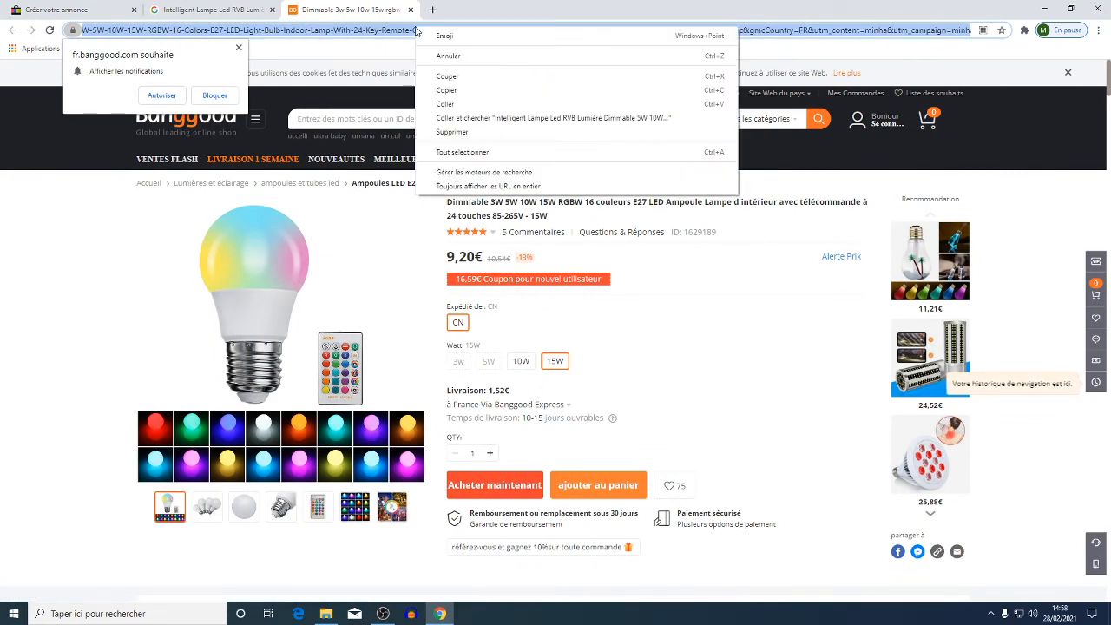
pyautogui.click(441, 90)
# Step: Import a photo into the eBay listing from the copied Banggood page address, and remove the resulting entry from the photo grid
pyautogui.click(208, 9)
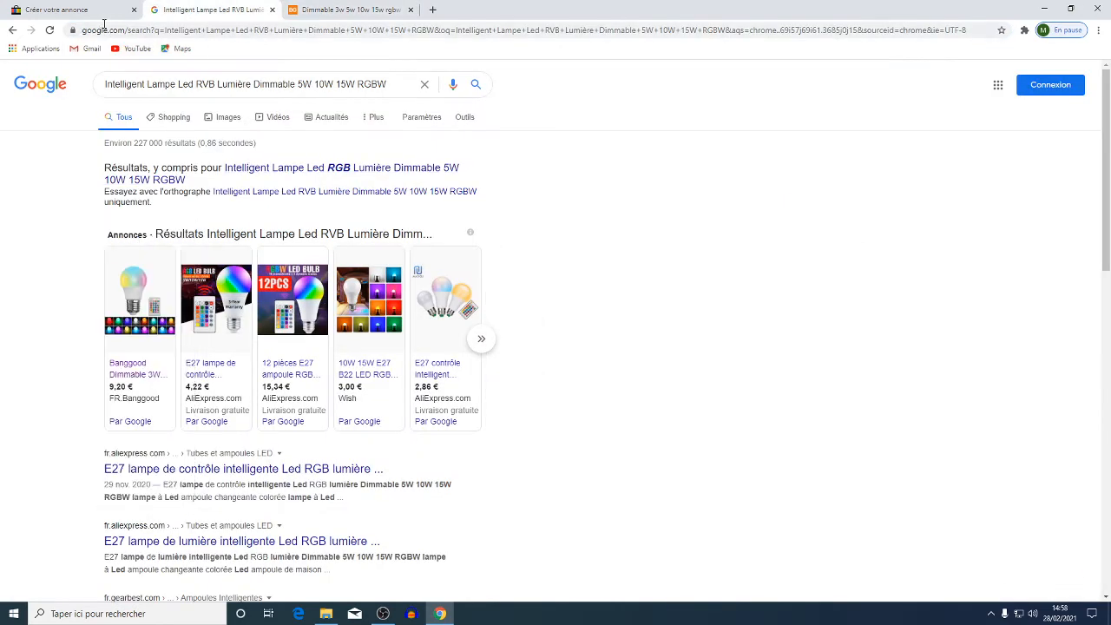
pyautogui.click(61, 10)
pyautogui.rightClick(244, 222)
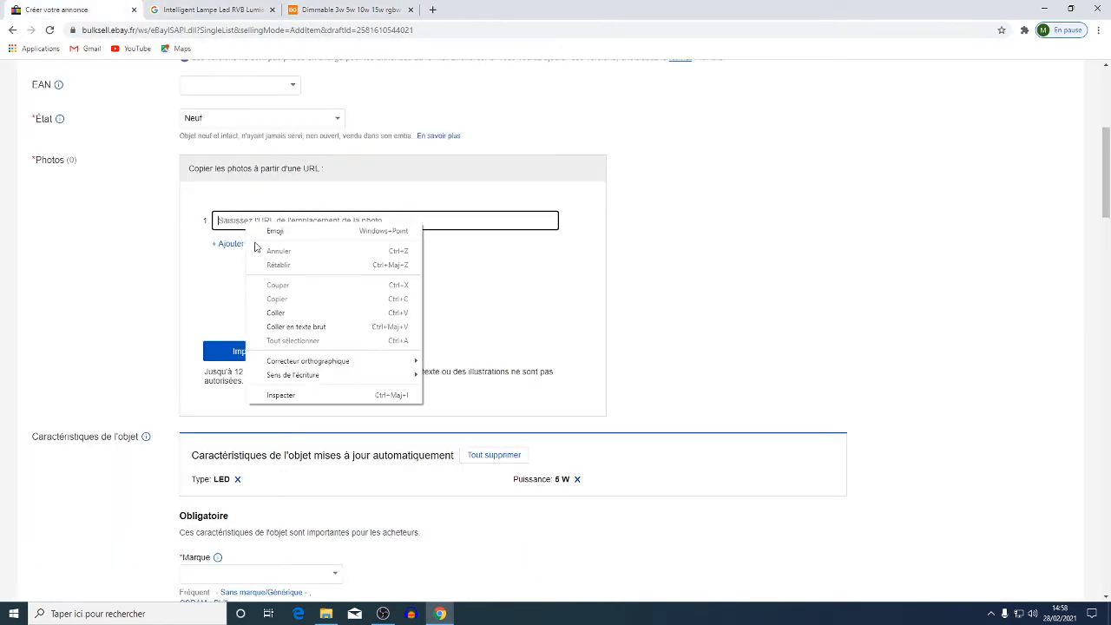
pyautogui.click(278, 311)
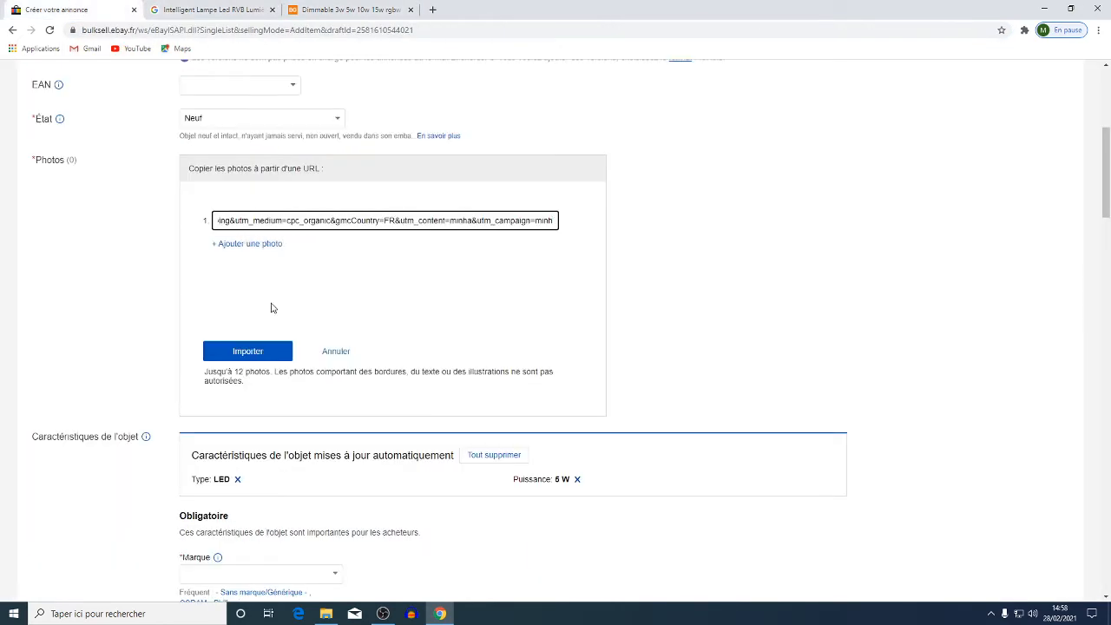
pyautogui.click(248, 350)
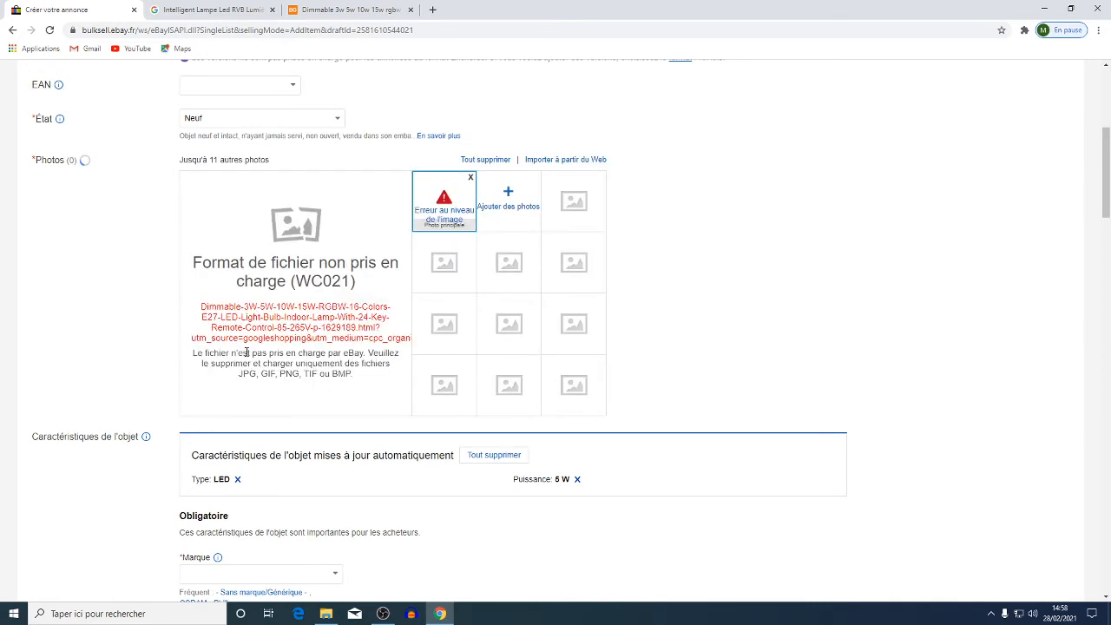
pyautogui.click(470, 180)
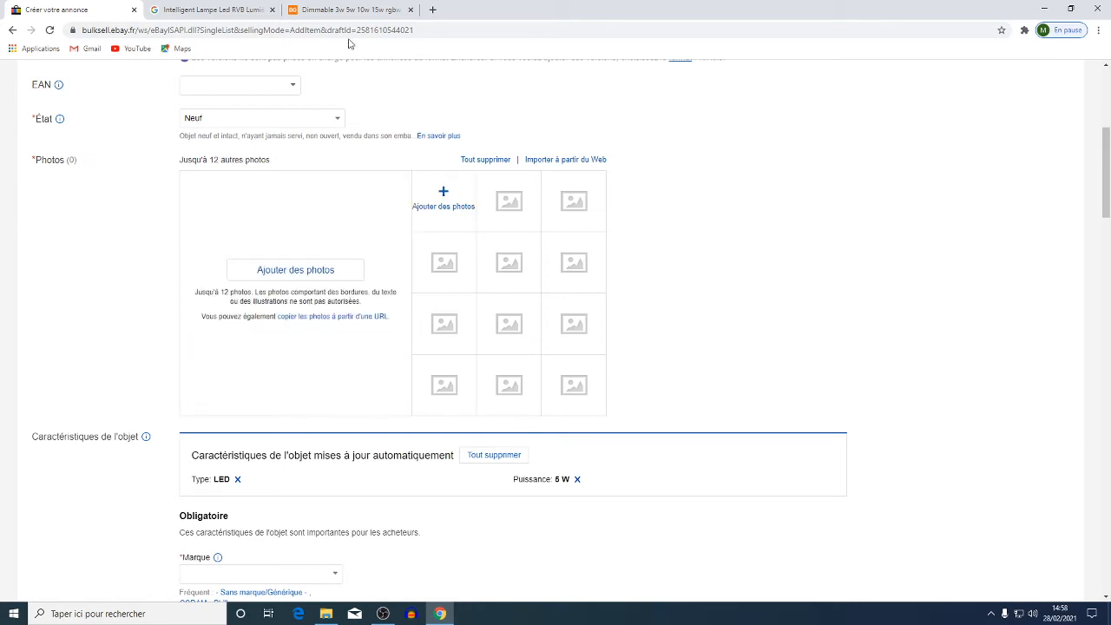
# Step: Look through the bulb's product photos on the Banggood page and dismiss the site's notification request
pyautogui.click(340, 10)
pyautogui.click(298, 343)
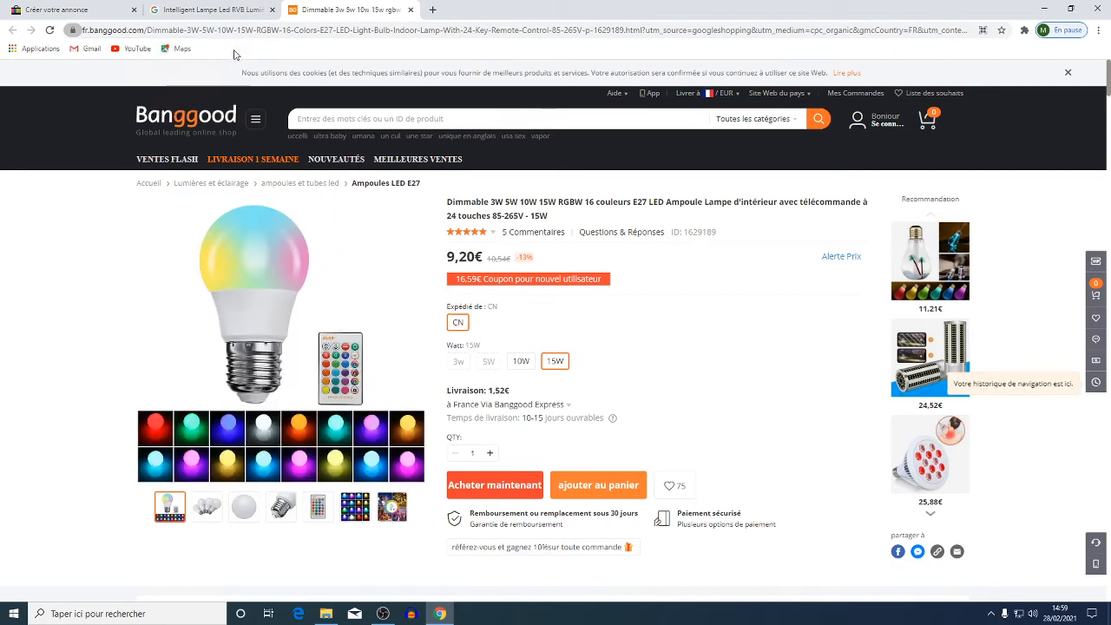
pyautogui.moveTo(282, 507)
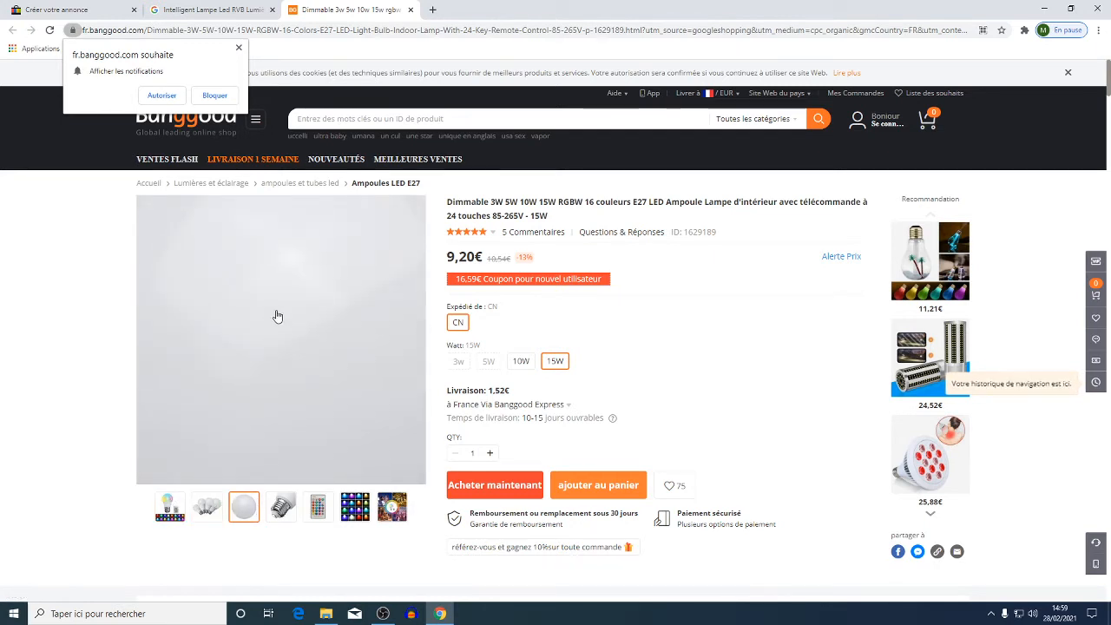
pyautogui.click(238, 50)
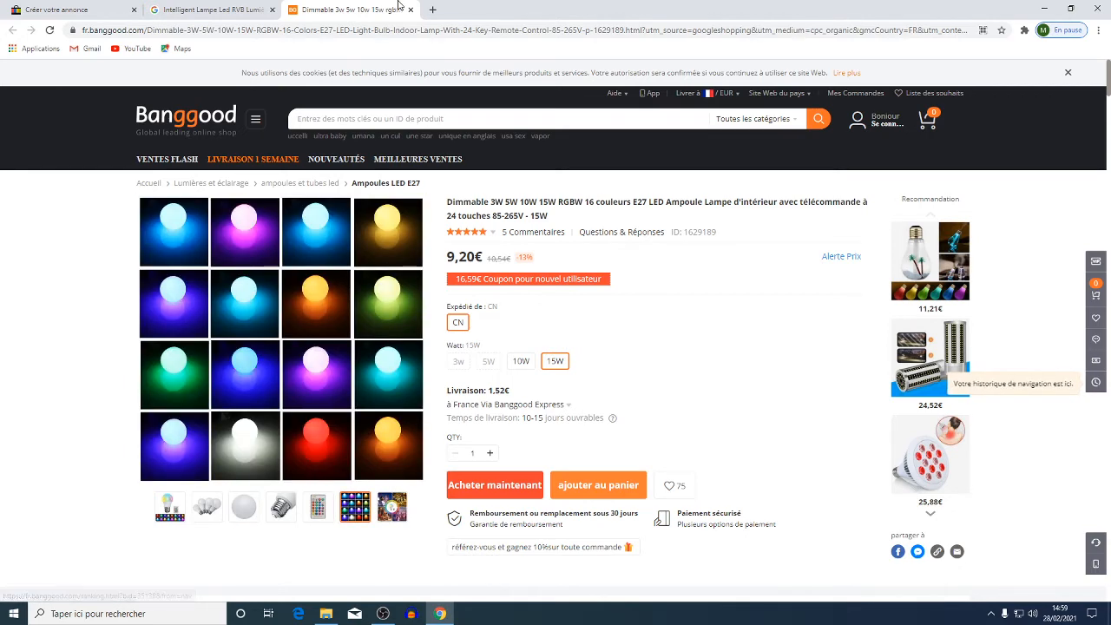
# Step: Search Google for "amazon" in a new browser tab and open the official Amazon.fr site
pyautogui.click(432, 10)
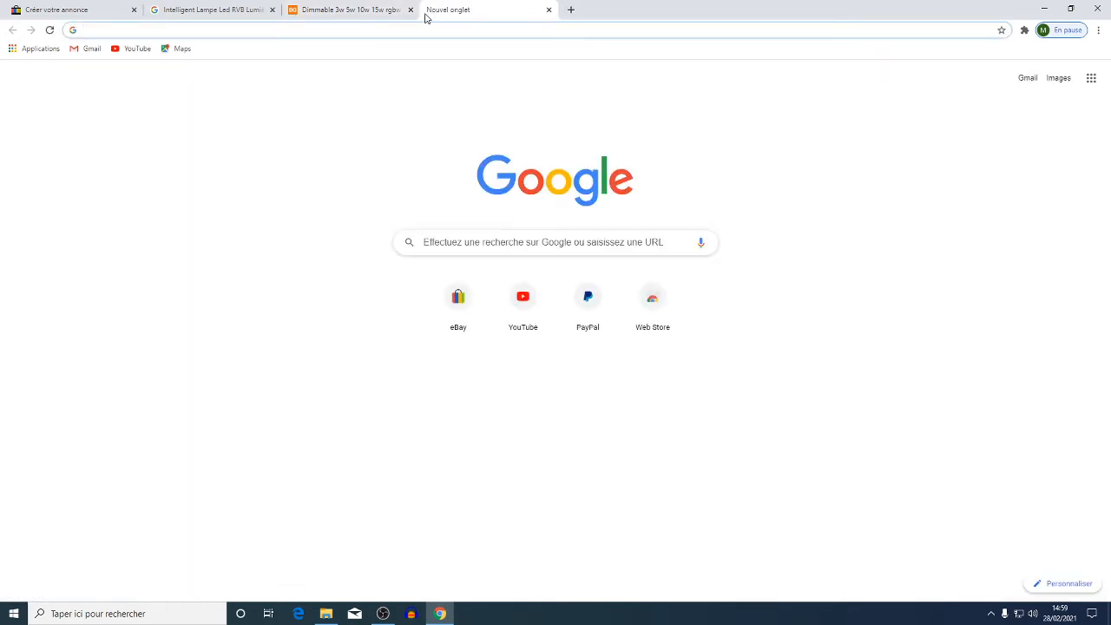
pyautogui.write('amazon')
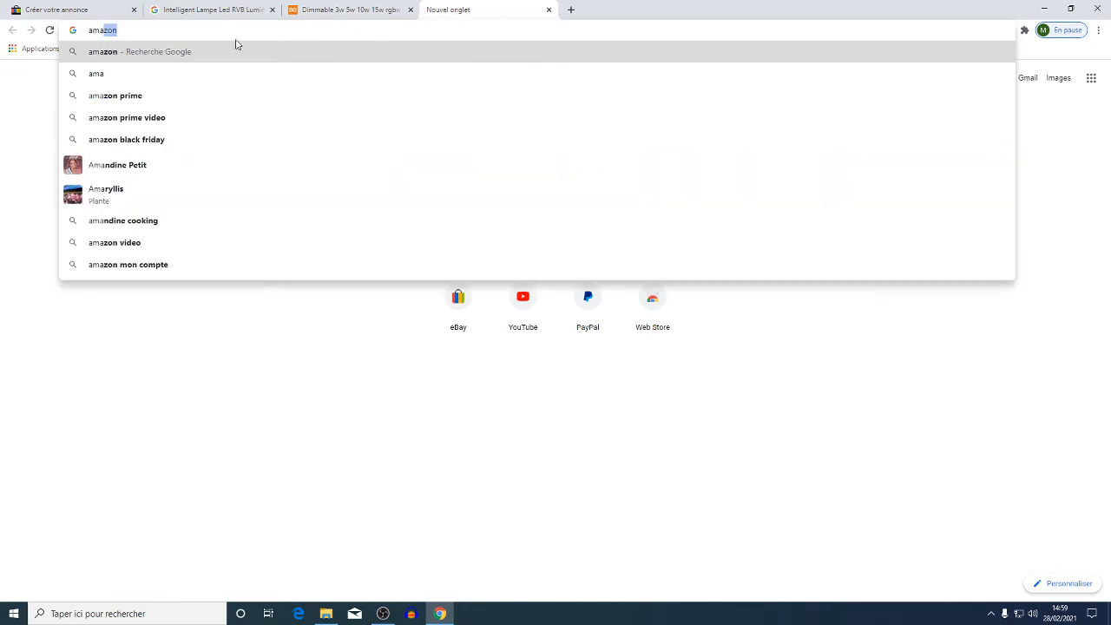
pyautogui.click(116, 52)
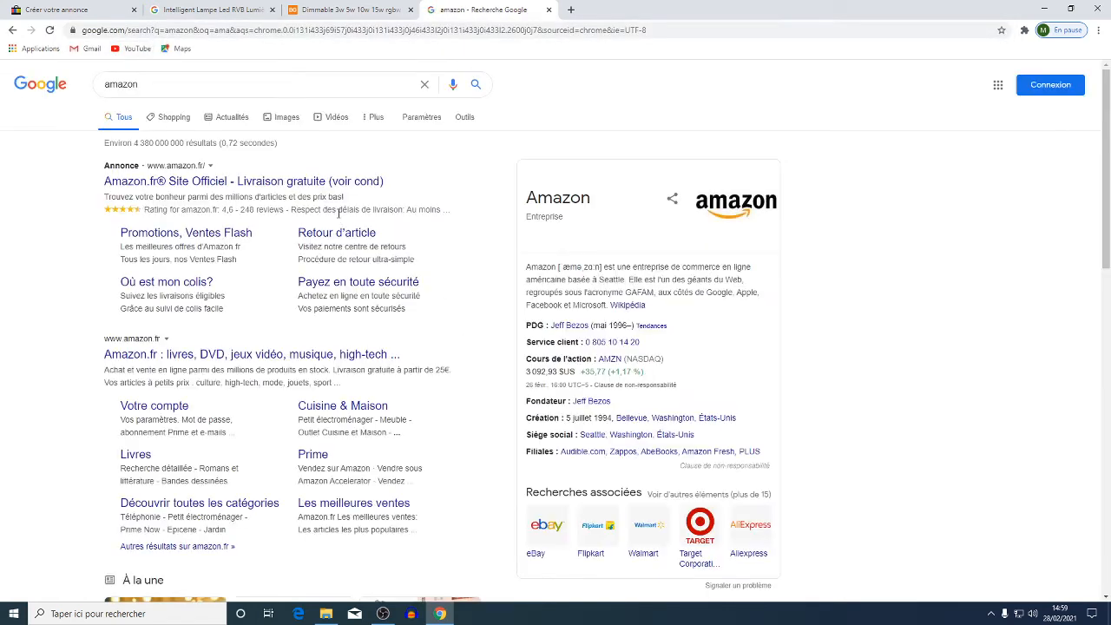
pyautogui.click(293, 186)
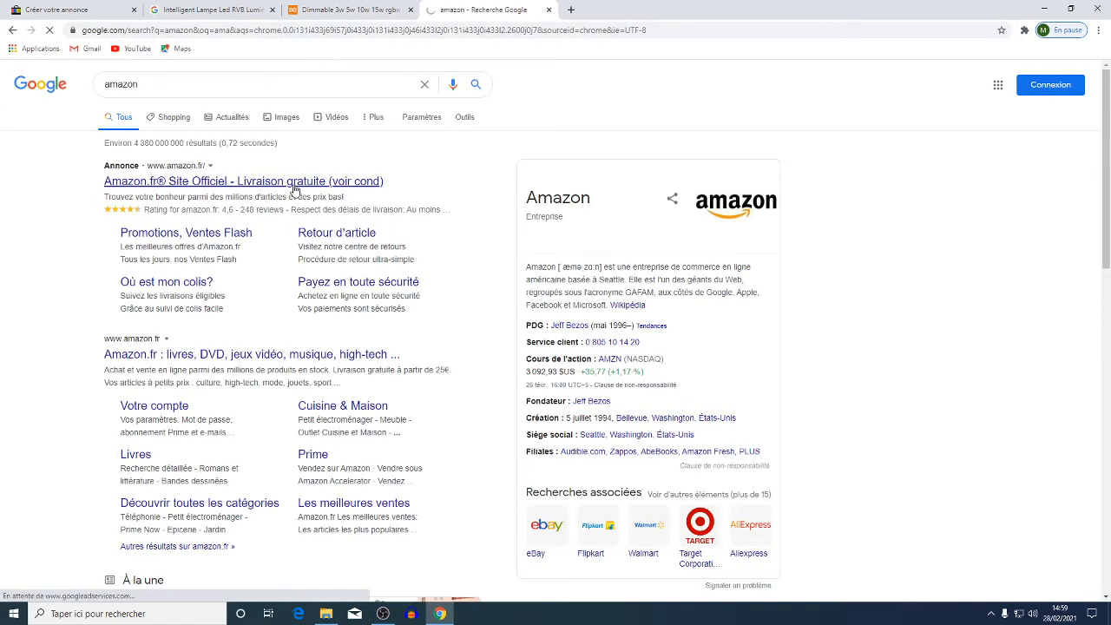
# Step: Open the Amazon Basics document shredder among the office supplies and enlarge its main product photo
pyautogui.scroll(-3, 417, 363)
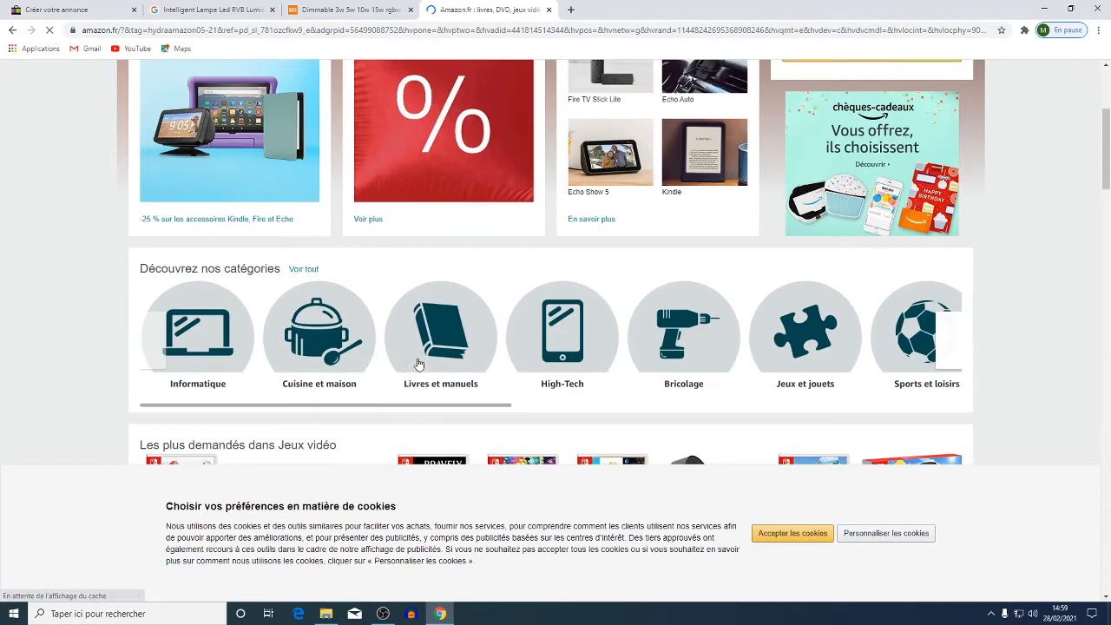
pyautogui.scroll(-4, 417, 364)
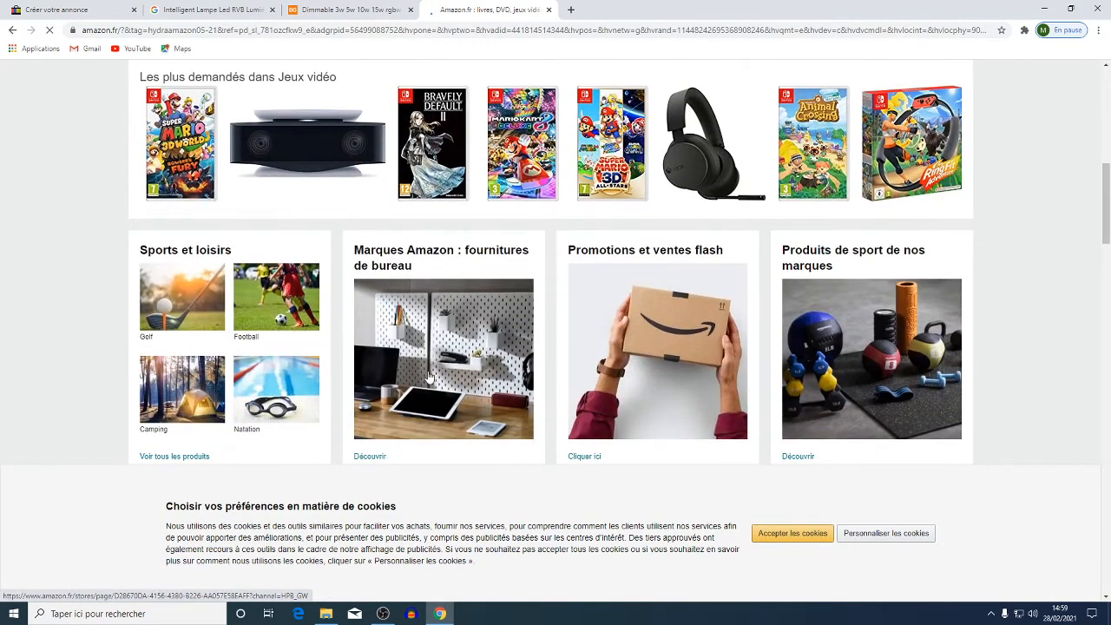
pyautogui.click(429, 375)
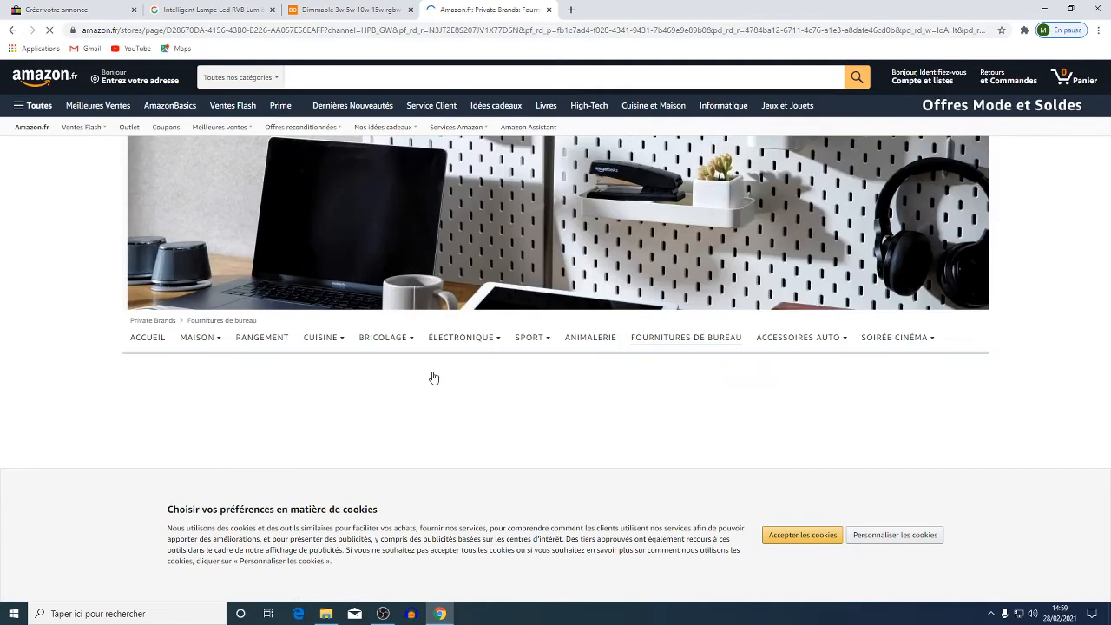
pyautogui.scroll(-3, 432, 356)
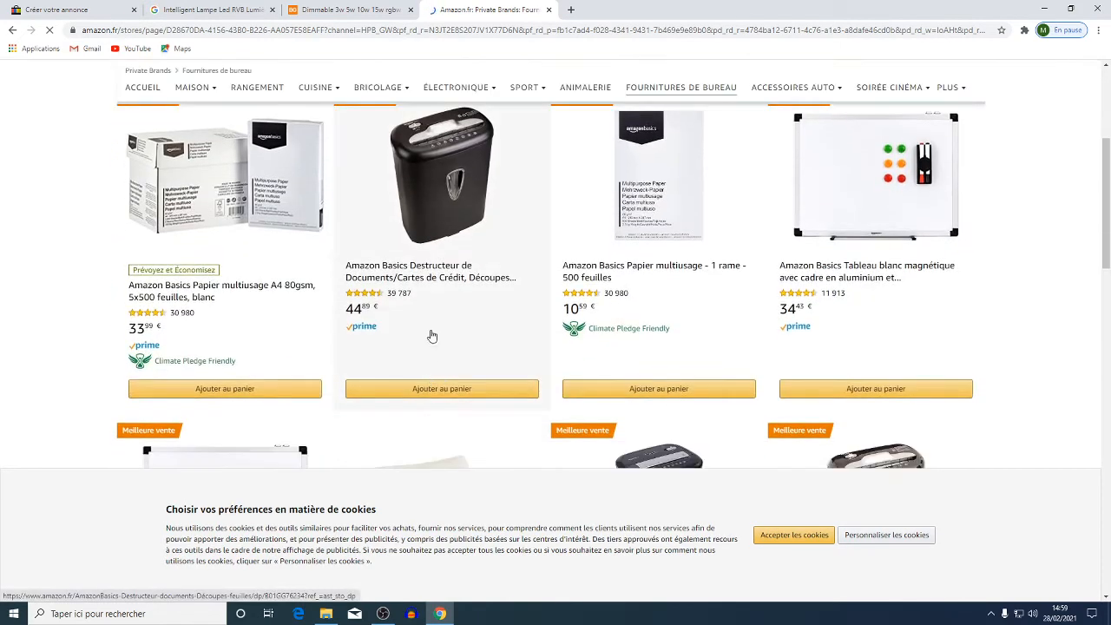
pyautogui.click(444, 169)
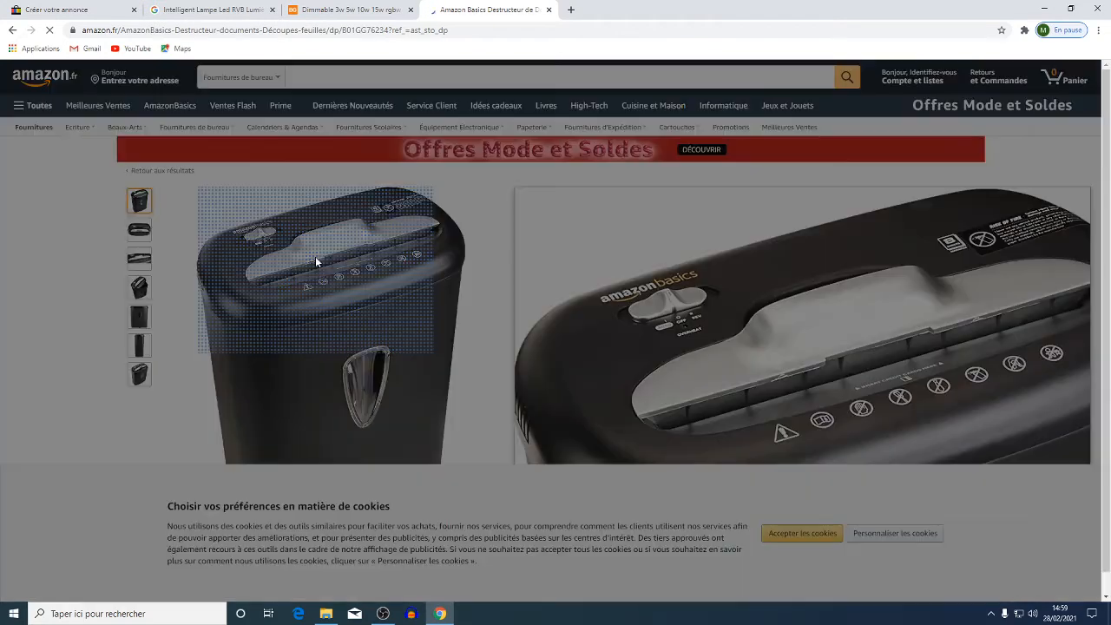
pyautogui.click(316, 261)
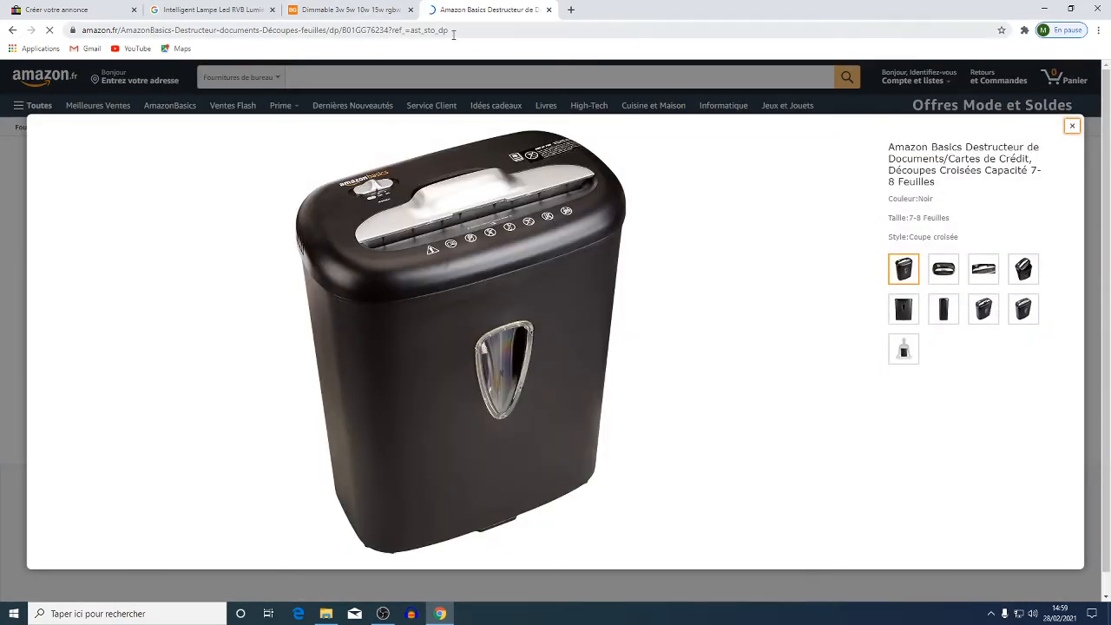
# Step: Copy the web address of the Amazon shredder page and return to the eBay listing
pyautogui.moveTo(453, 35); pyautogui.dragTo(87, 31)
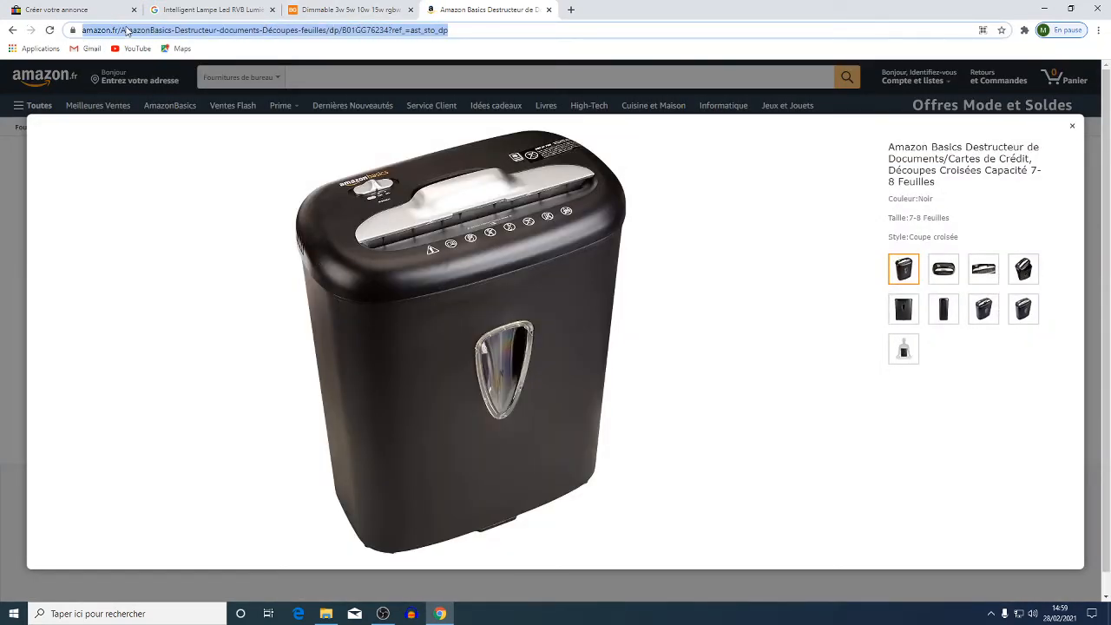
pyautogui.rightClick(126, 31)
pyautogui.click(152, 92)
pyautogui.click(85, 8)
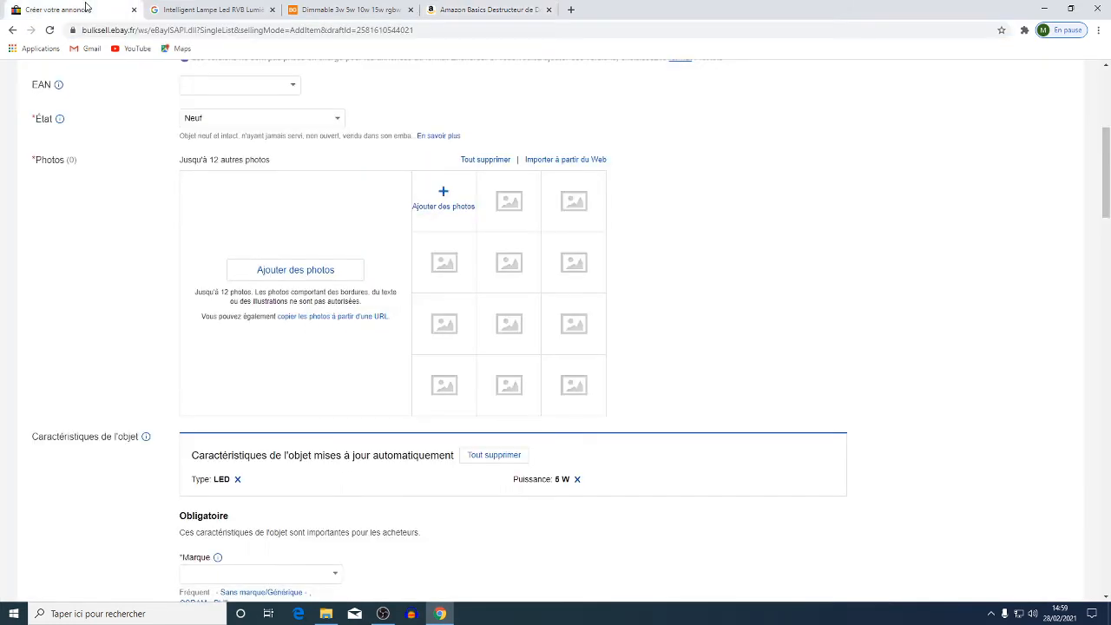
# Step: Import a photo from the copied Amazon page address and delete the resulting entry from the listing
pyautogui.click(307, 270)
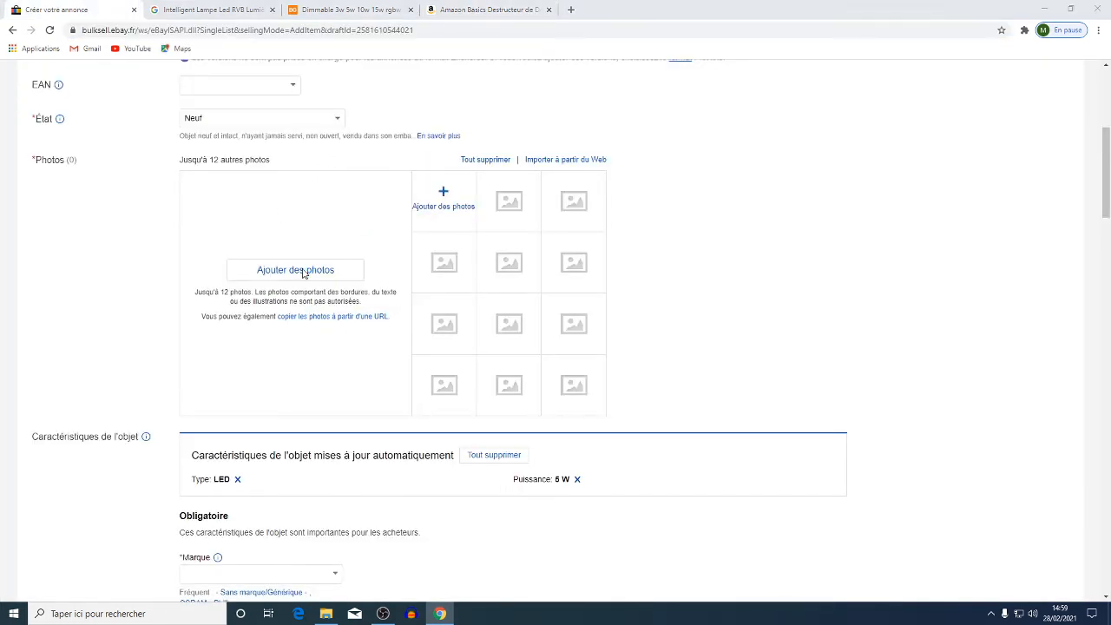
pyautogui.click(542, 9)
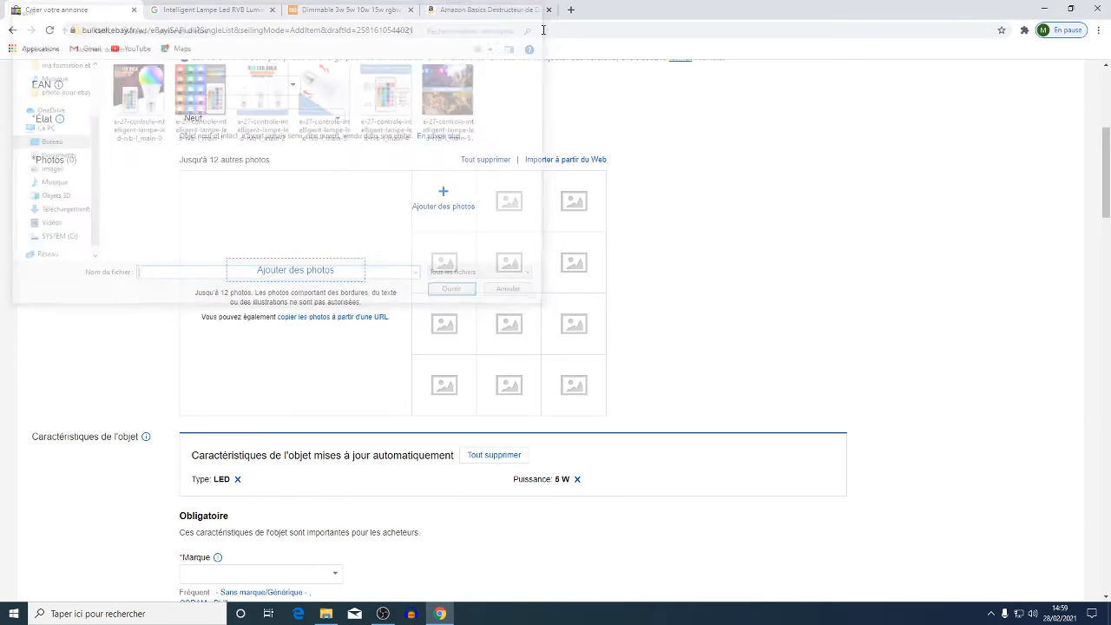
pyautogui.click(547, 161)
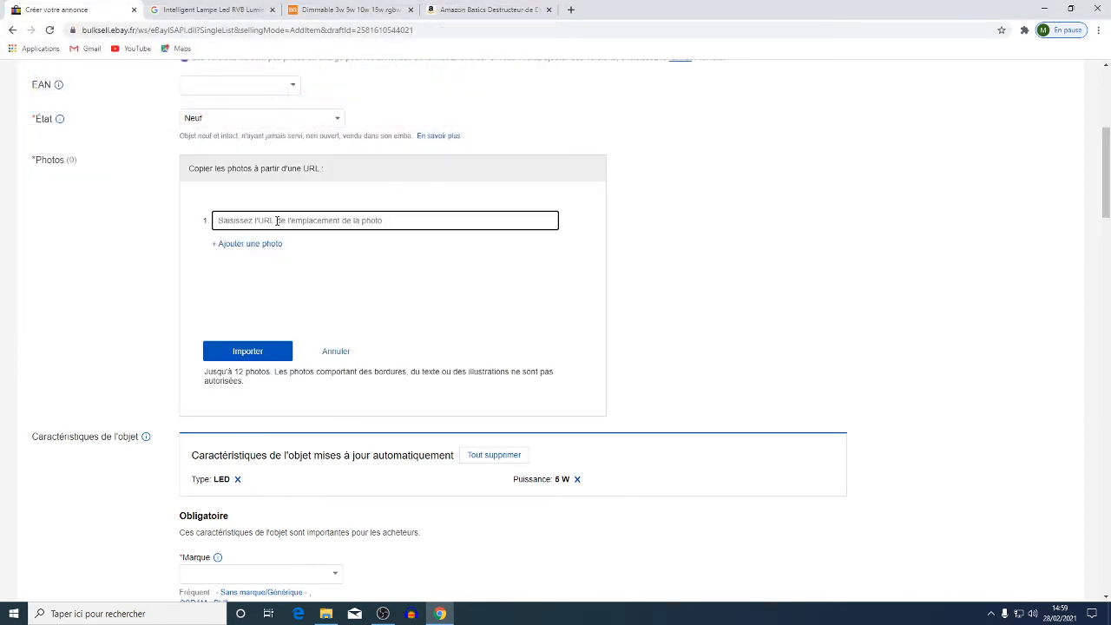
pyautogui.rightClick(277, 220)
pyautogui.click(317, 310)
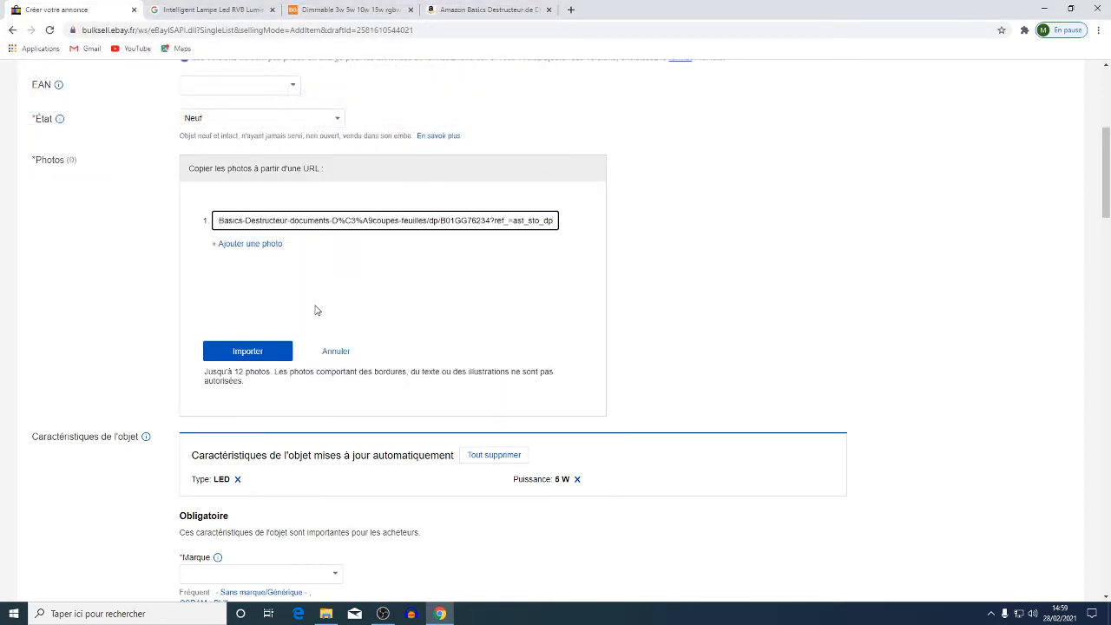
pyautogui.click(254, 351)
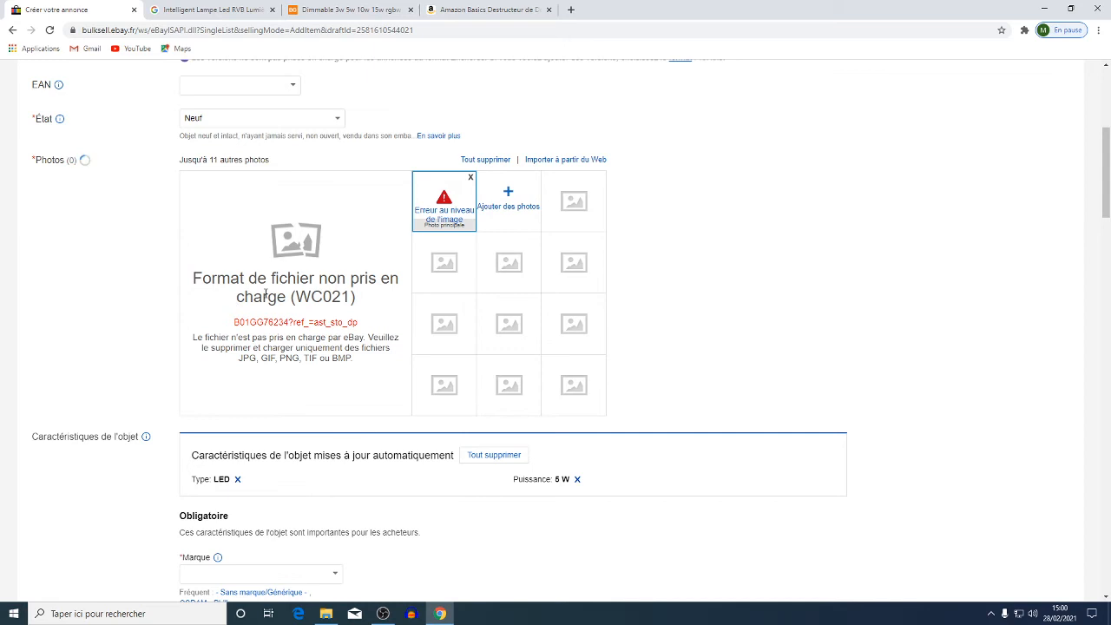
pyautogui.click(471, 180)
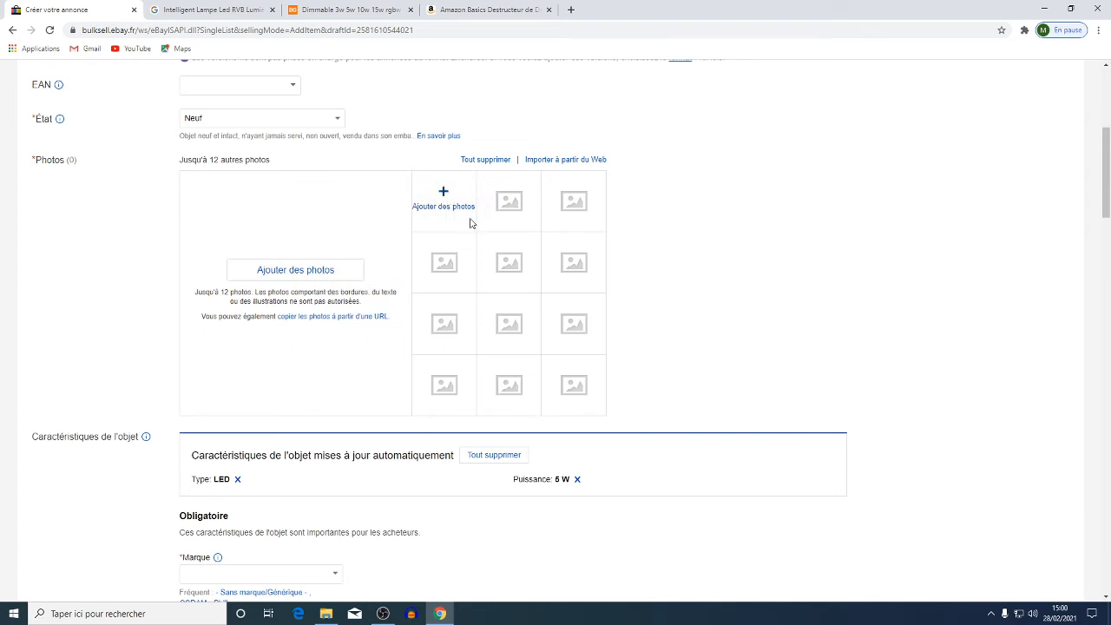
# Step: Upload all six lamp photos from the computer and reorder them so the tilted white bulb is the main photo
pyautogui.click(322, 276)
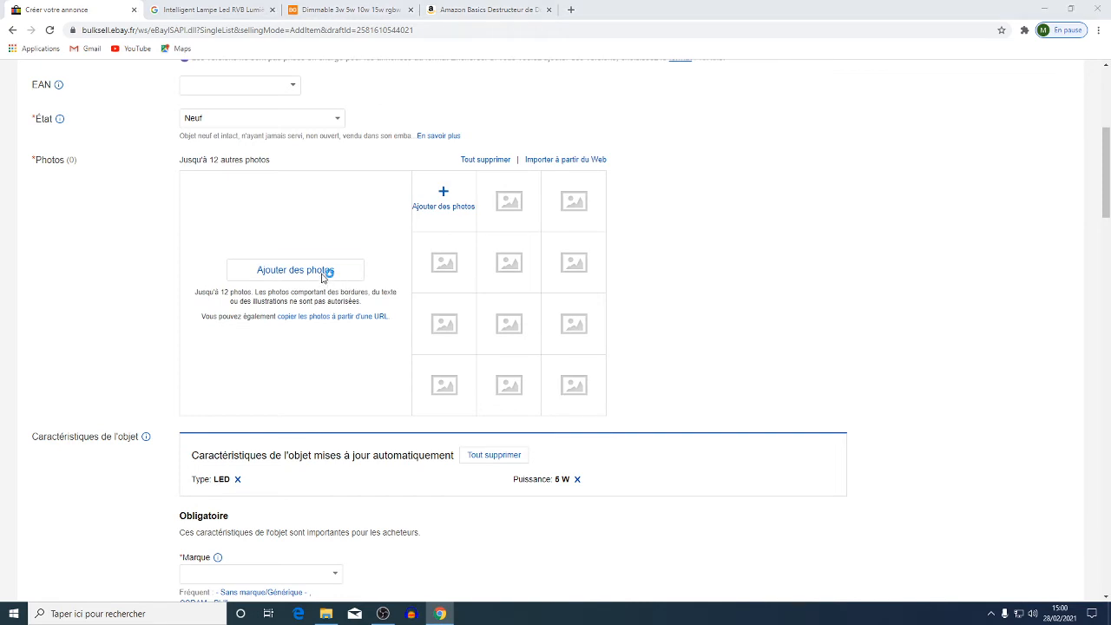
pyautogui.moveTo(494, 92); pyautogui.dragTo(105, 130)
pyautogui.click(455, 294)
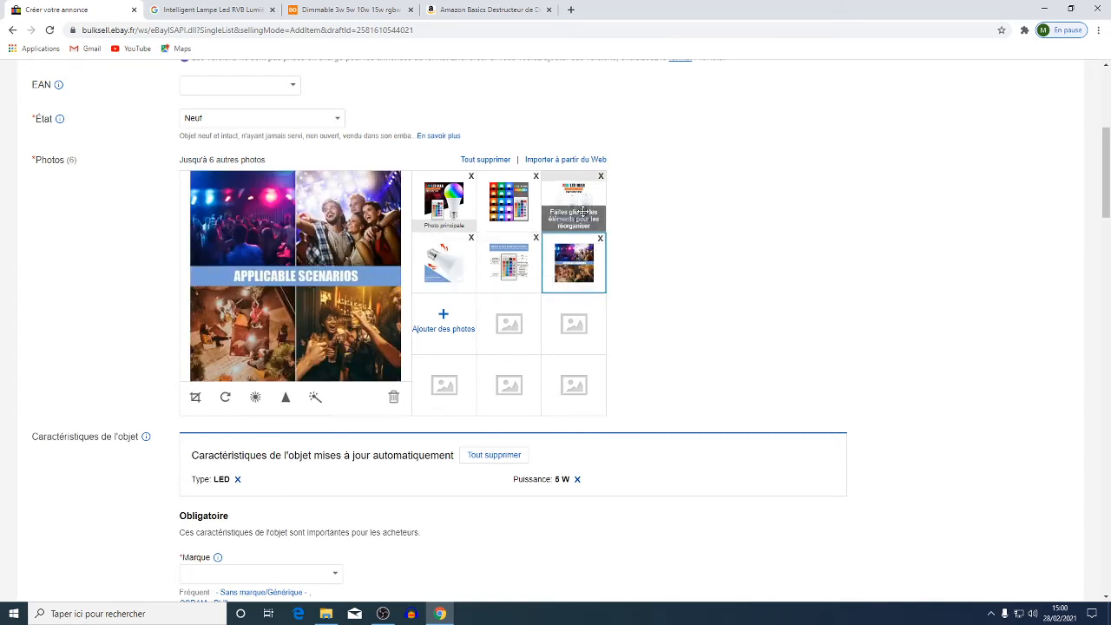
pyautogui.moveTo(574, 212); pyautogui.dragTo(442, 193)
pyautogui.moveTo(443, 253); pyautogui.dragTo(447, 202)
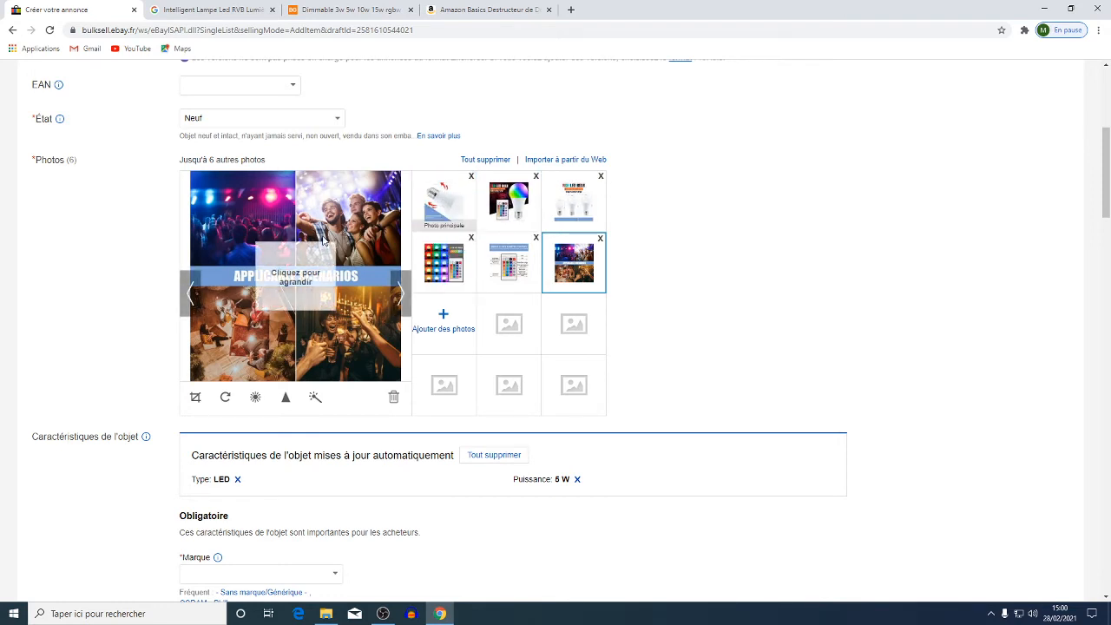
# Step: Set the required brand (Marque) in the item specifics to "- Sans marque/Générique -"
pyautogui.scroll(-1, 480, 344)
pyautogui.scroll(-2, 480, 344)
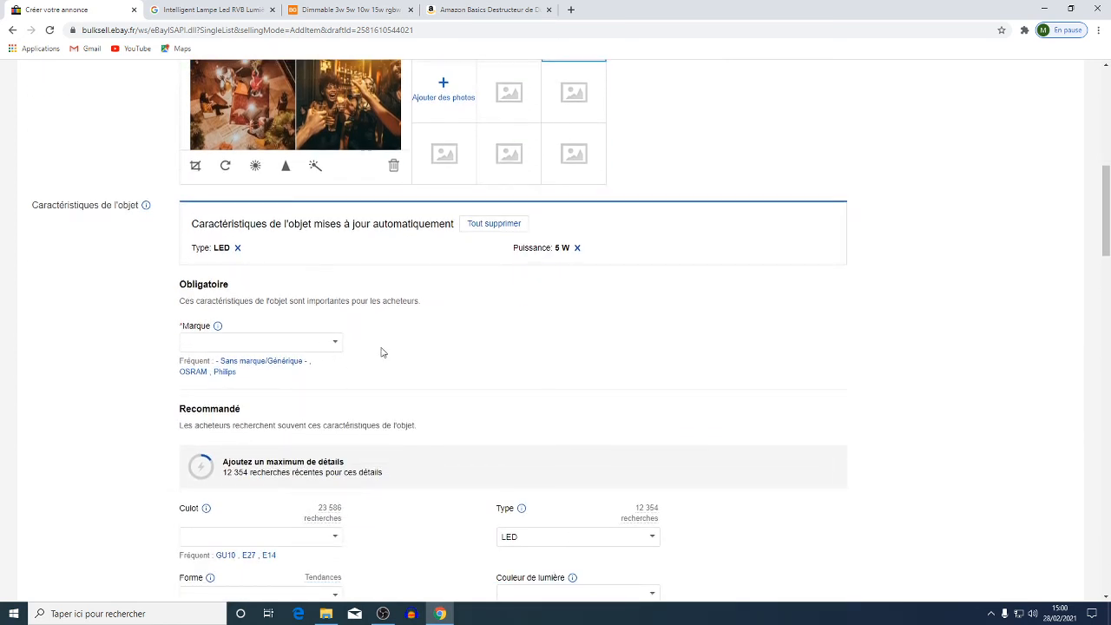
pyautogui.scroll(-1, 380, 352)
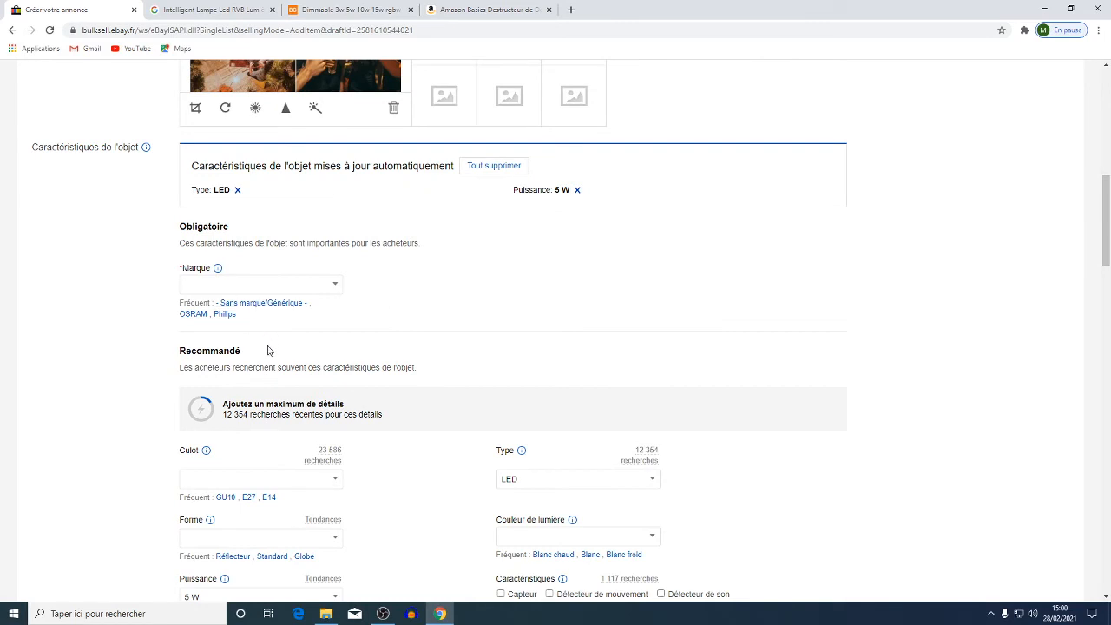
pyautogui.click(247, 304)
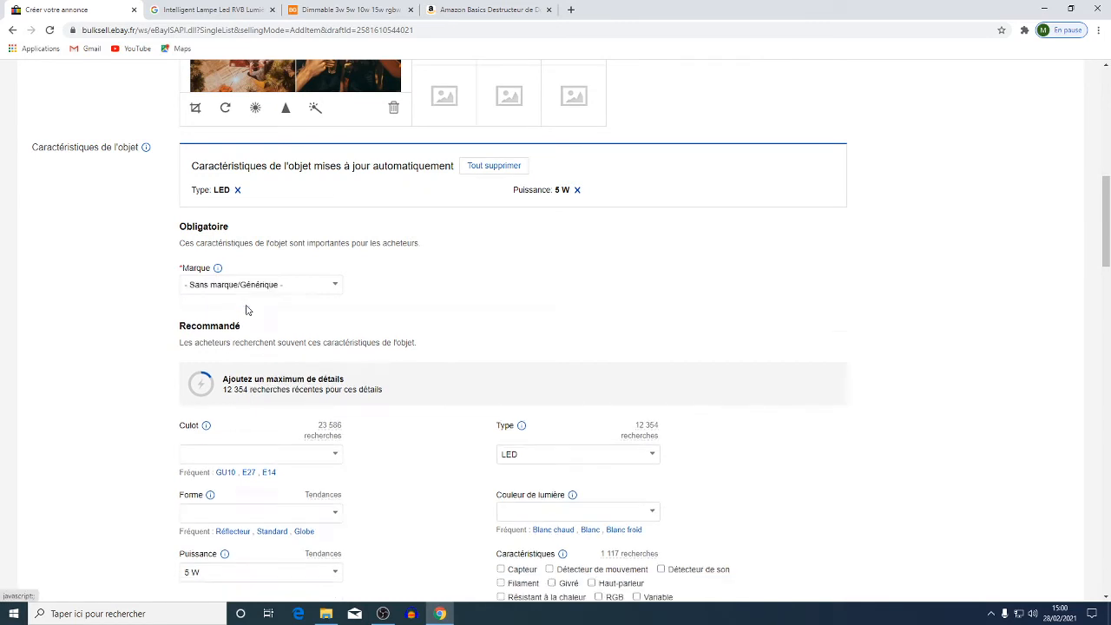
# Step: Indent the text line in the item description with spaces so it sits nearer the middle of the box
pyautogui.scroll(-4, 425, 310)
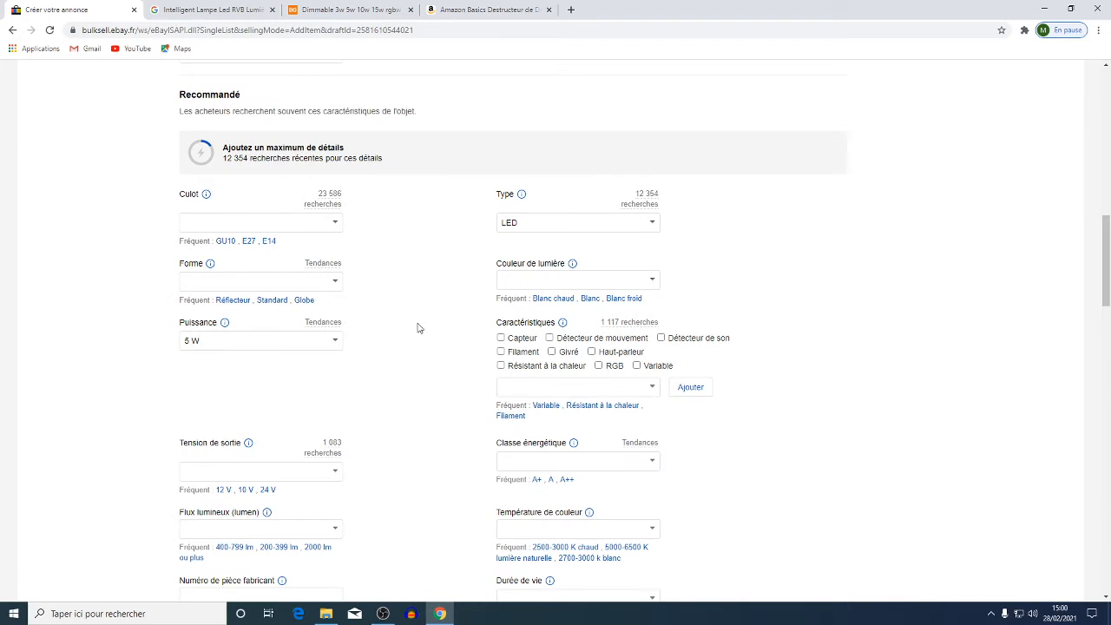
pyautogui.scroll(-1, 417, 328)
pyautogui.scroll(-8, 414, 339)
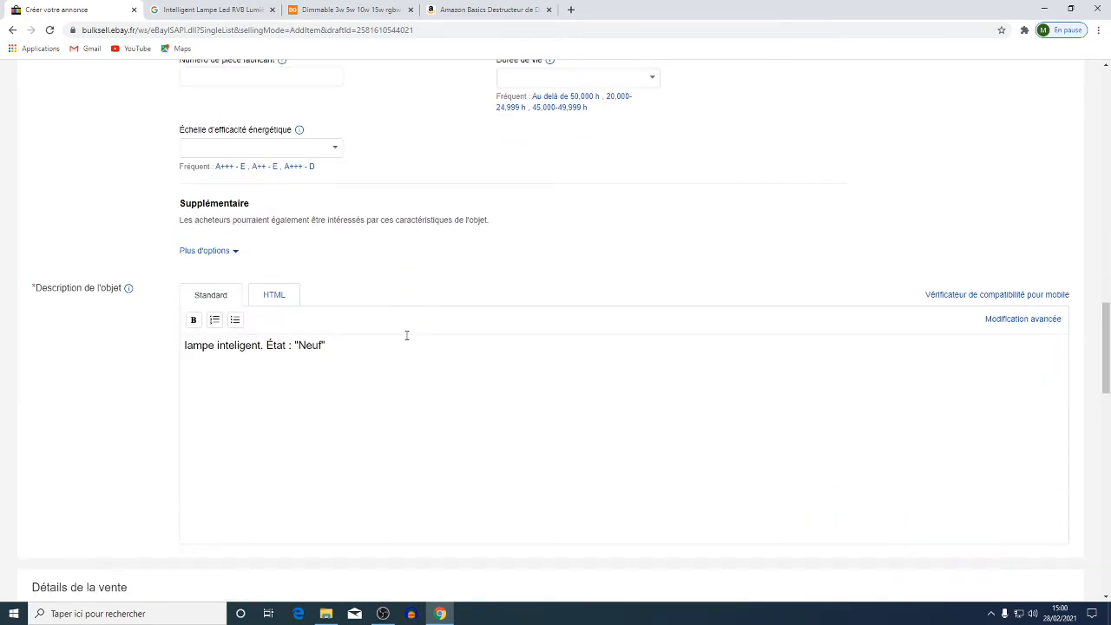
pyautogui.click(181, 345)
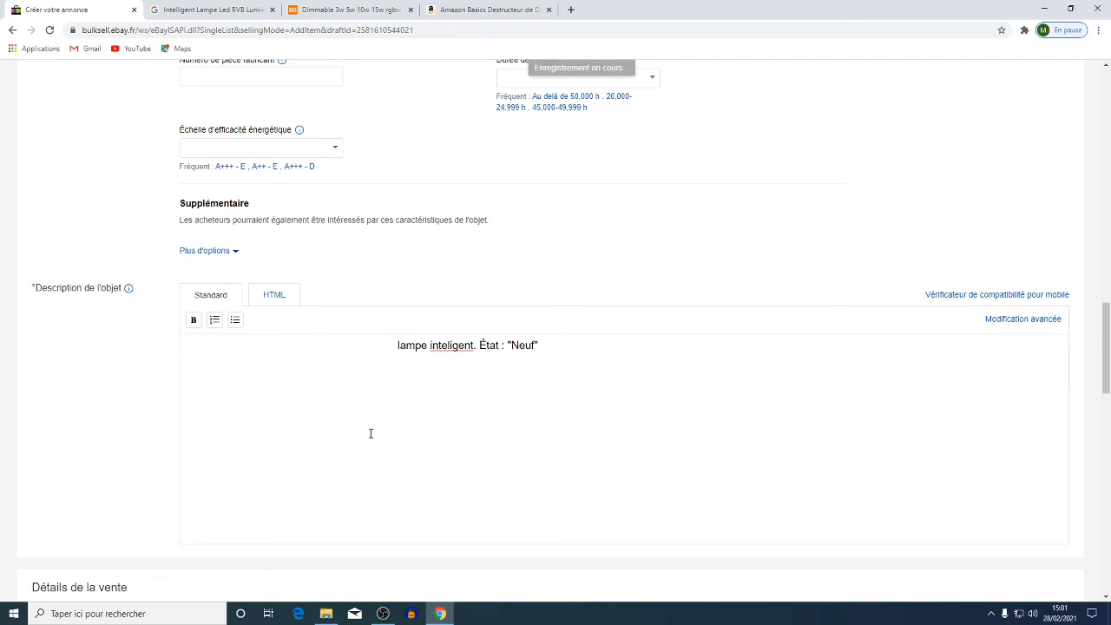
# Step: Check the available sale formats and durations, keeping "Format Enchères" and "7 jours" for the listing
pyautogui.scroll(-1, 345, 429)
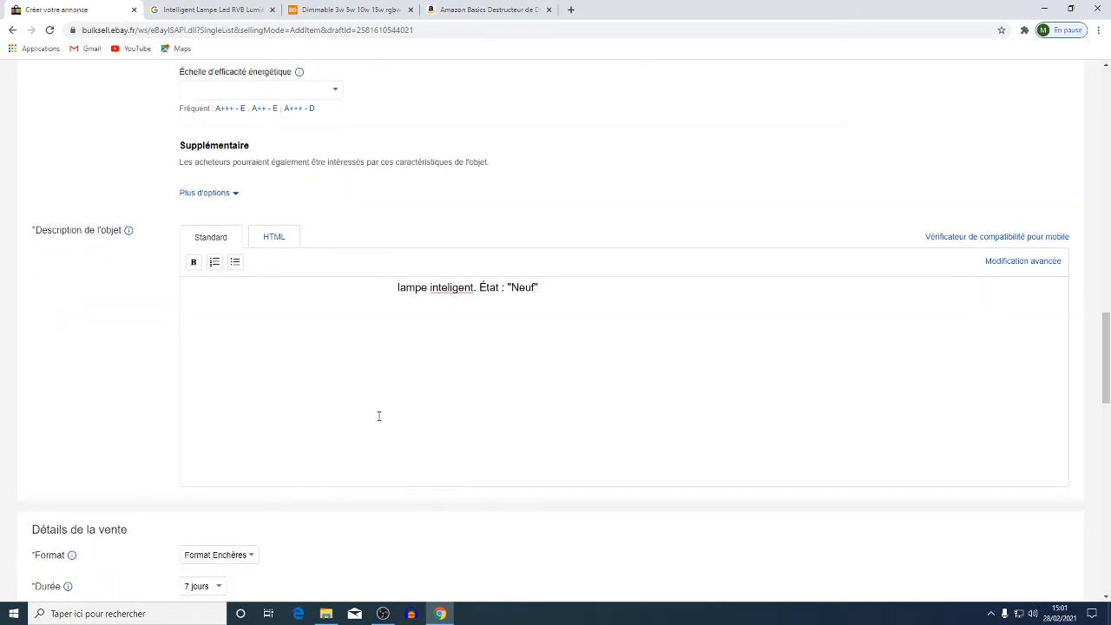
pyautogui.scroll(-2, 379, 415)
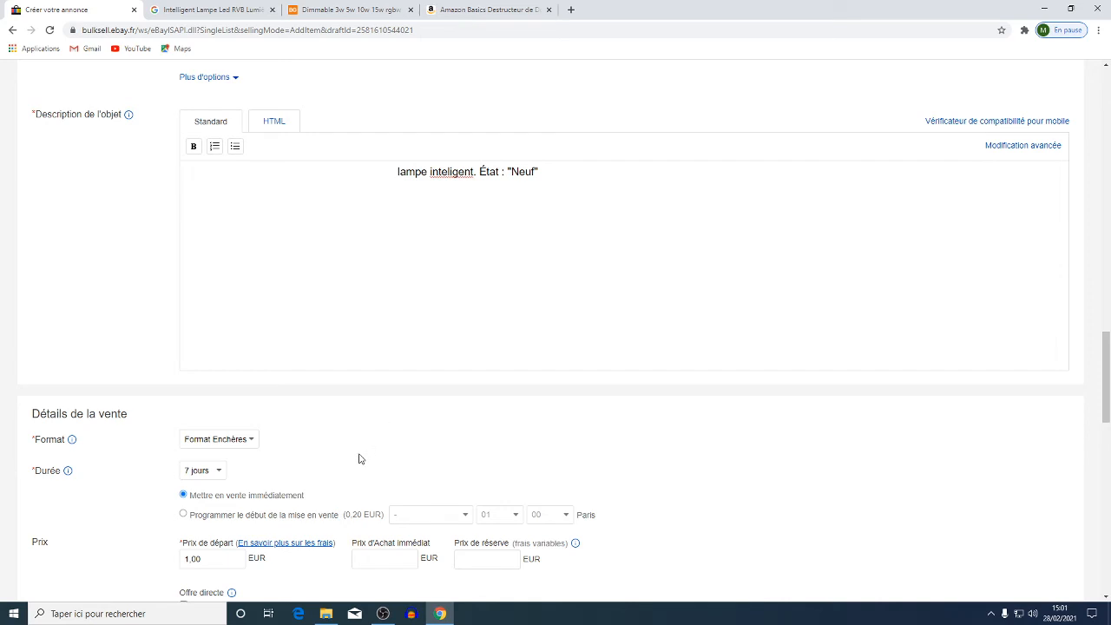
pyautogui.scroll(-1, 360, 458)
pyautogui.click(258, 324)
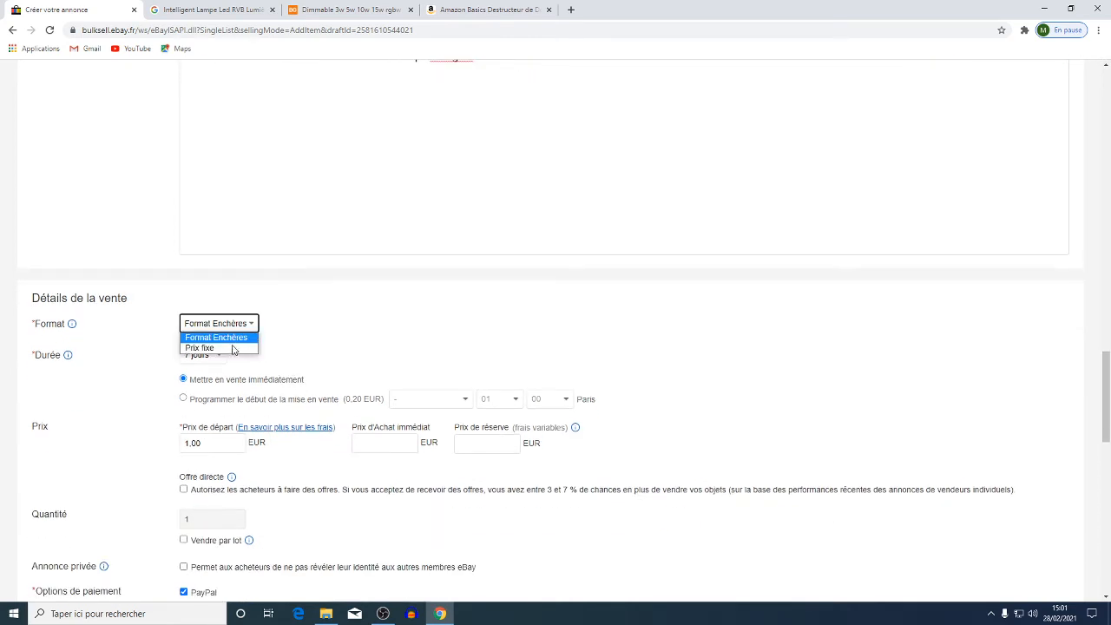
pyautogui.click(249, 328)
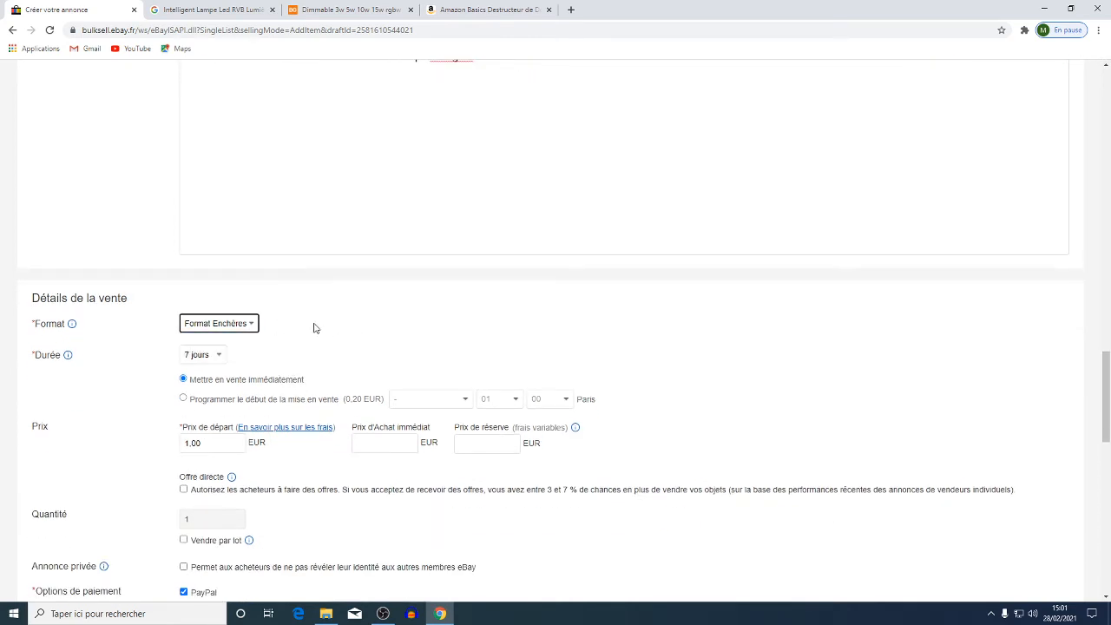
pyautogui.click(217, 359)
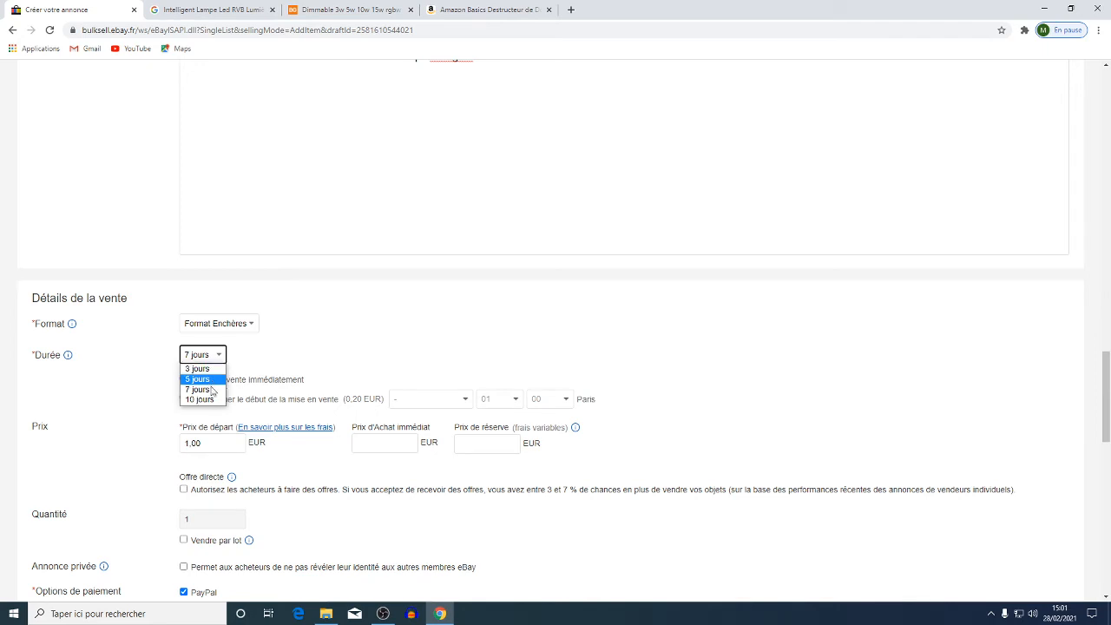
pyautogui.click(363, 309)
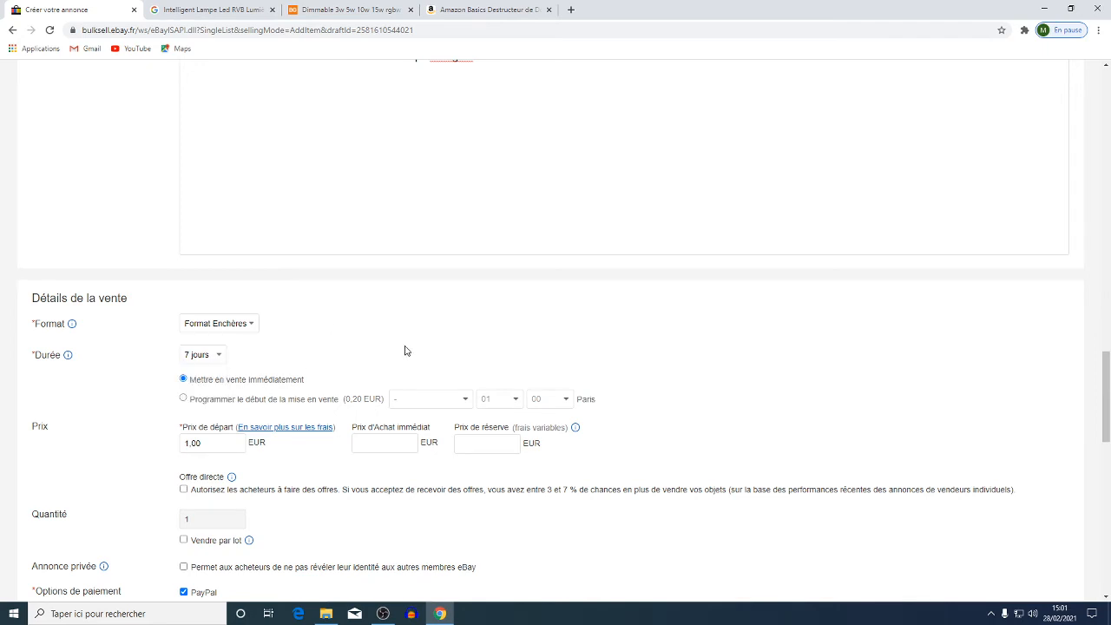
# Step: Set the auction's starting price (Prix de départ) to 4.99 EUR
pyautogui.scroll(-2, 405, 351)
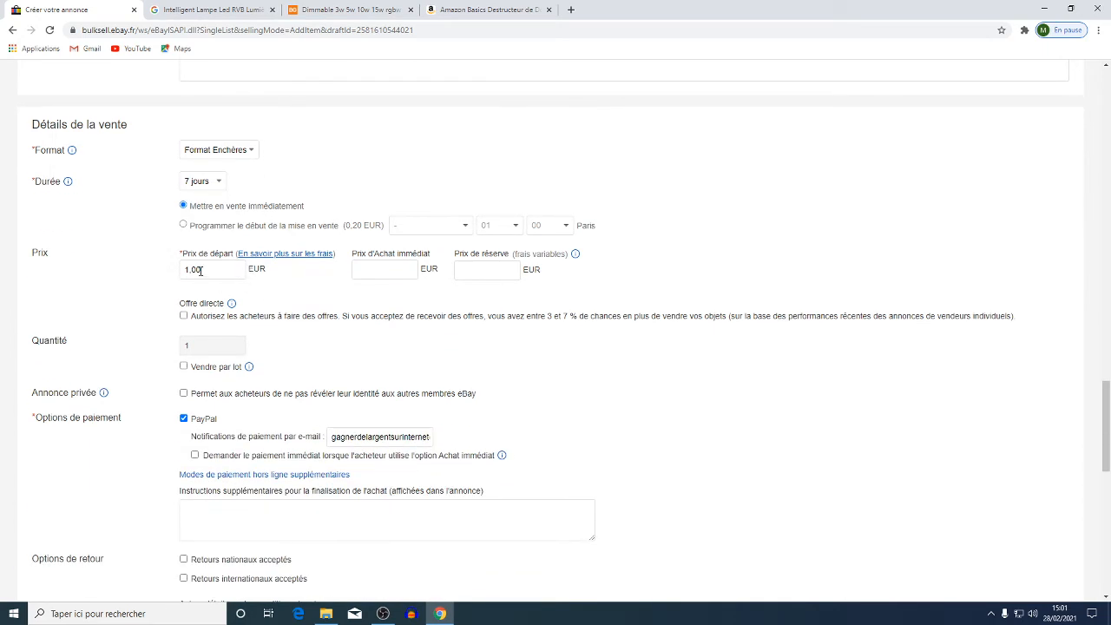
pyautogui.doubleClick(204, 271)
pyautogui.write('5')
# Step: Review the price, payment, return and automatic relisting options of the listing
pyautogui.scroll(-3, 413, 292)
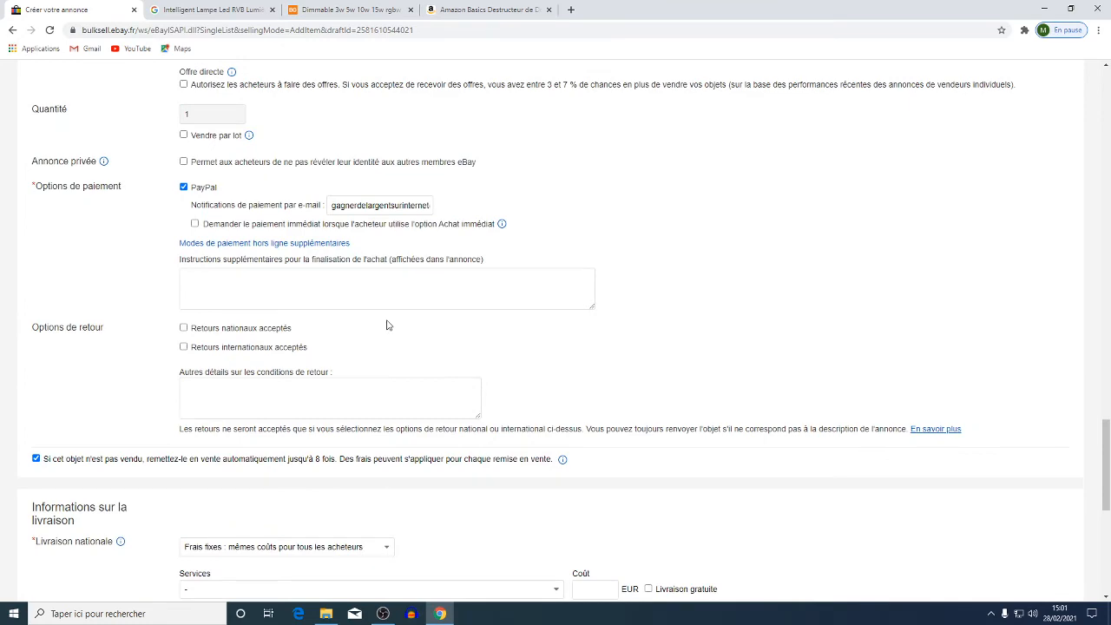
pyautogui.scroll(-2, 388, 325)
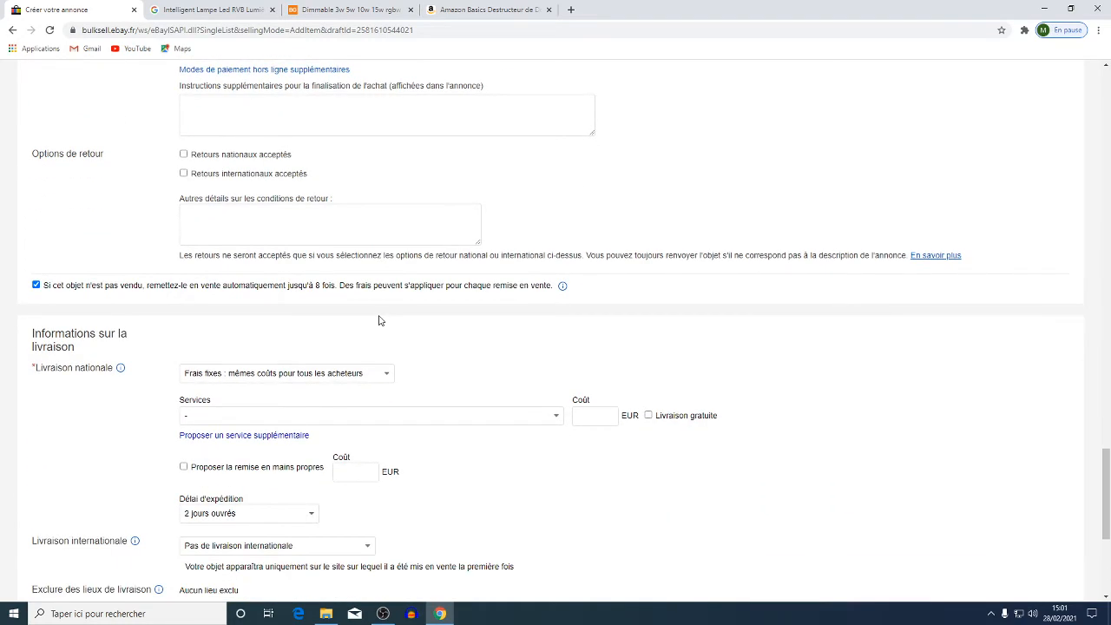
pyautogui.scroll(4, 379, 320)
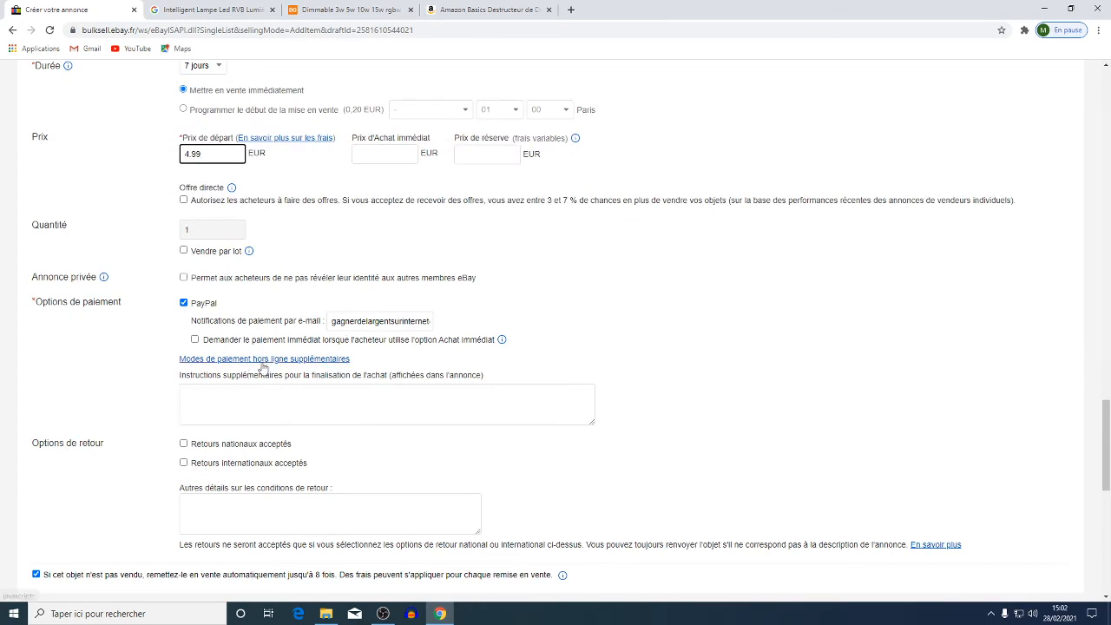
pyautogui.scroll(1, 270, 368)
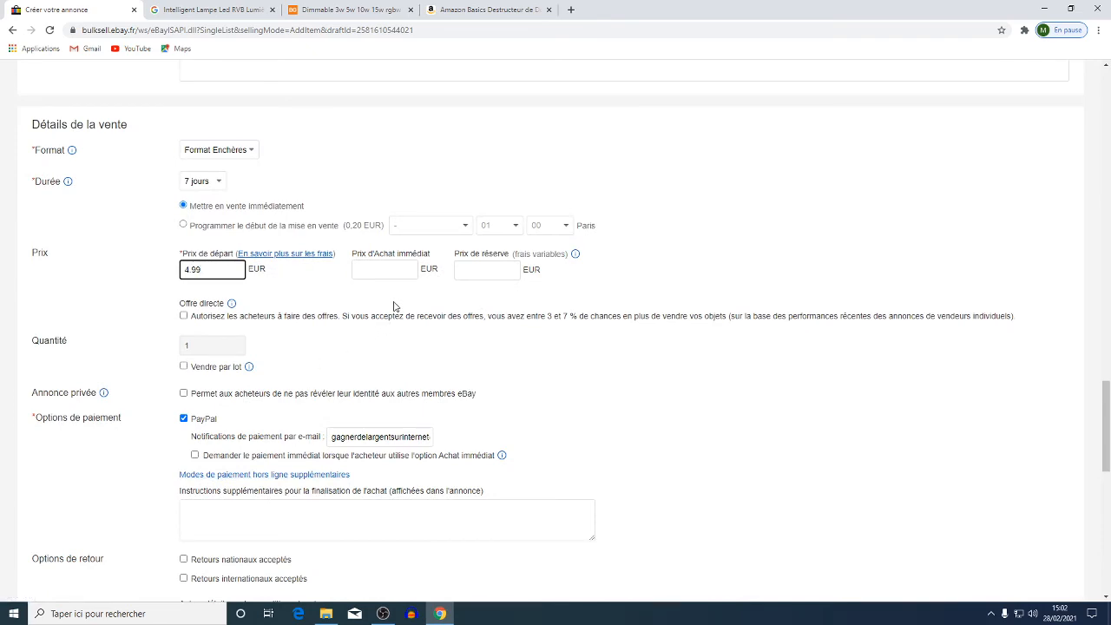
pyautogui.scroll(-3, 394, 306)
pyautogui.scroll(1, 392, 319)
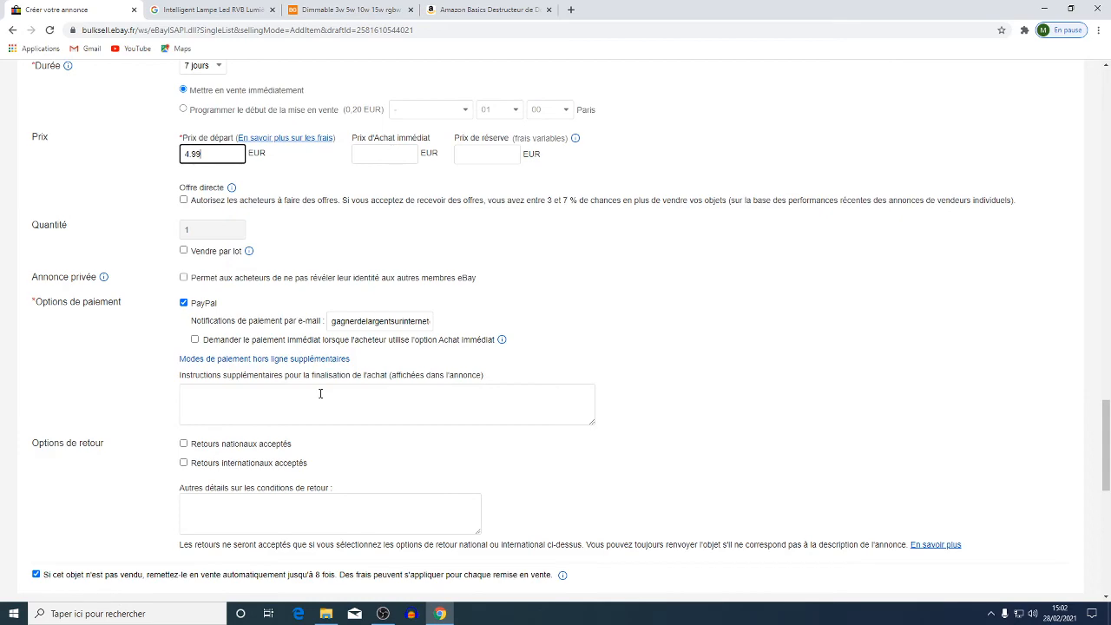
pyautogui.scroll(-3, 321, 393)
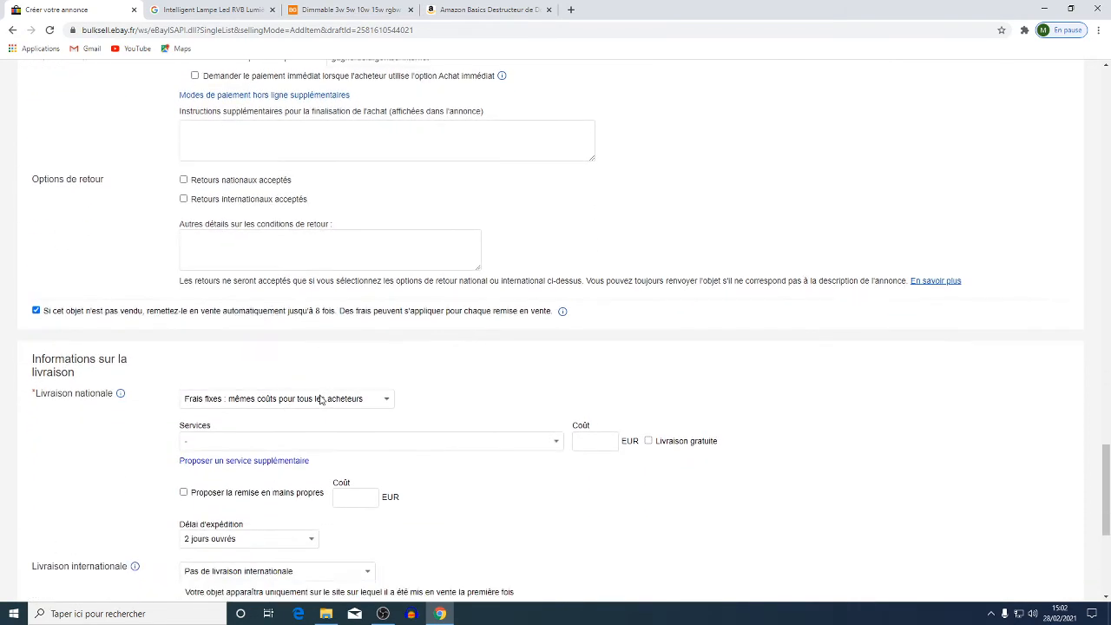
# Step: Set the domestic shipping service to "Livraison à domicile (3 à 7 jours ouvrés)" with free delivery, and offer hand delivery (remise en mains propres)
pyautogui.scroll(-2, 320, 398)
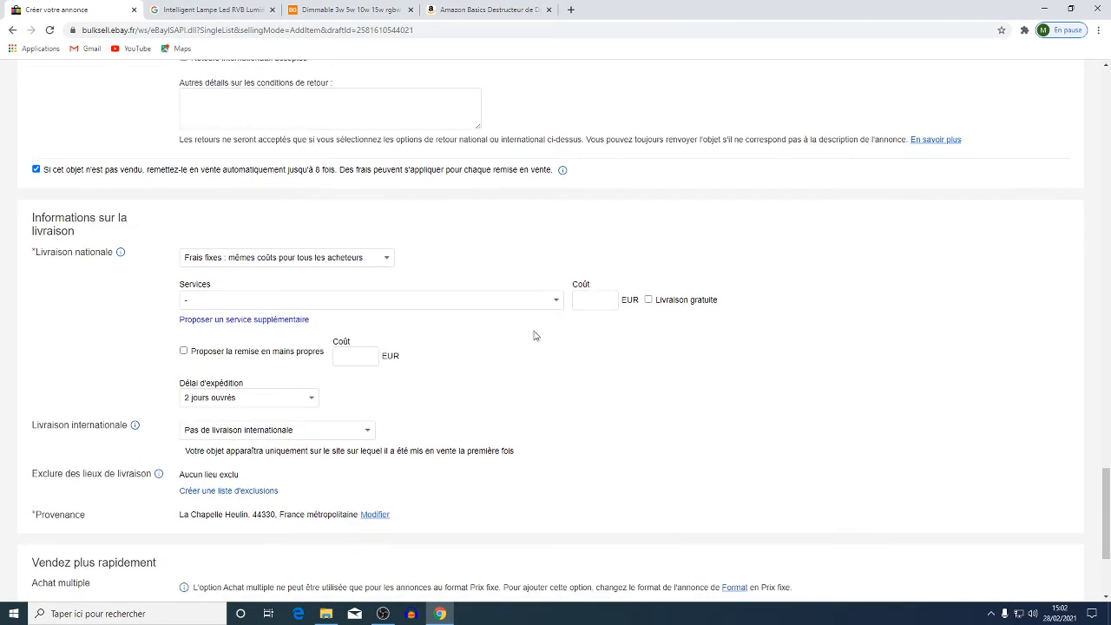
pyautogui.click(558, 301)
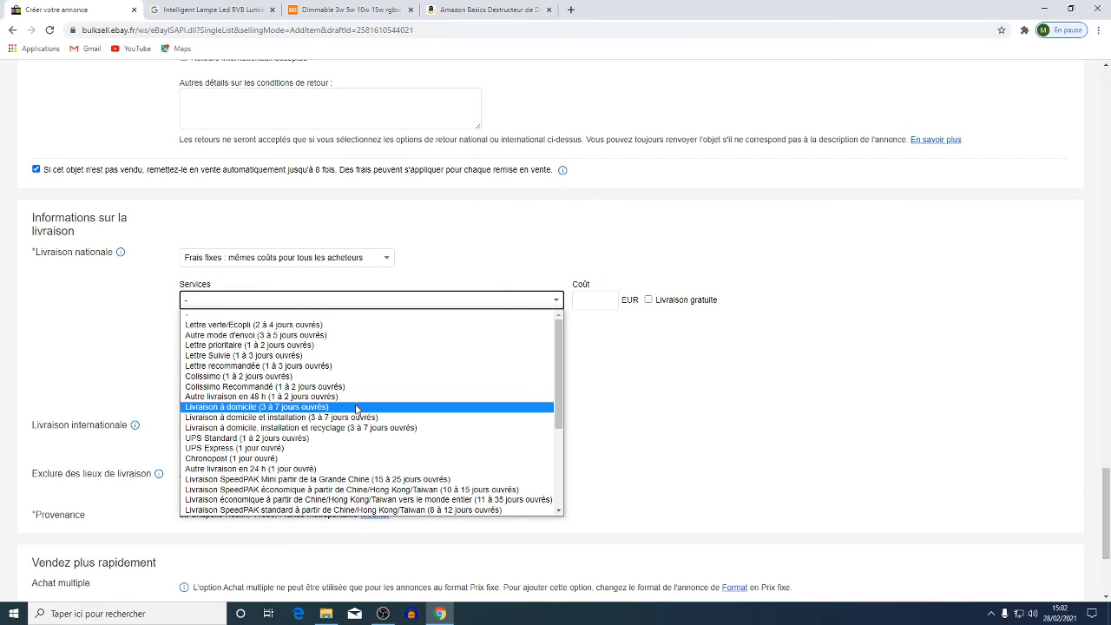
pyautogui.click(356, 407)
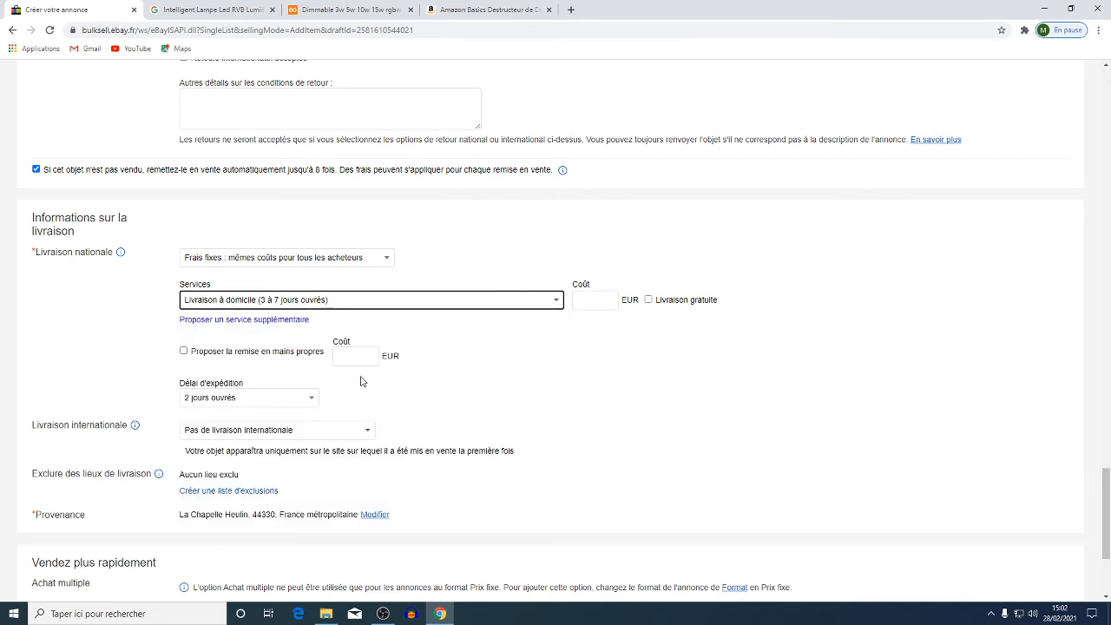
pyautogui.click(649, 301)
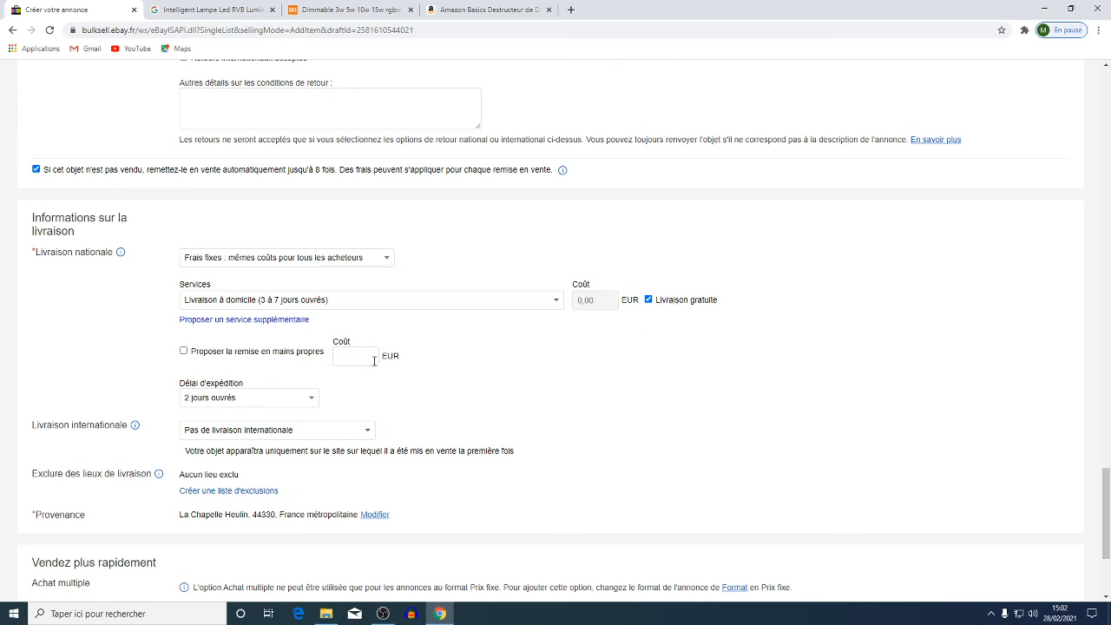
pyautogui.click(184, 353)
pyautogui.click(354, 354)
pyautogui.click(648, 299)
pyautogui.moveTo(607, 300); pyautogui.dragTo(498, 304)
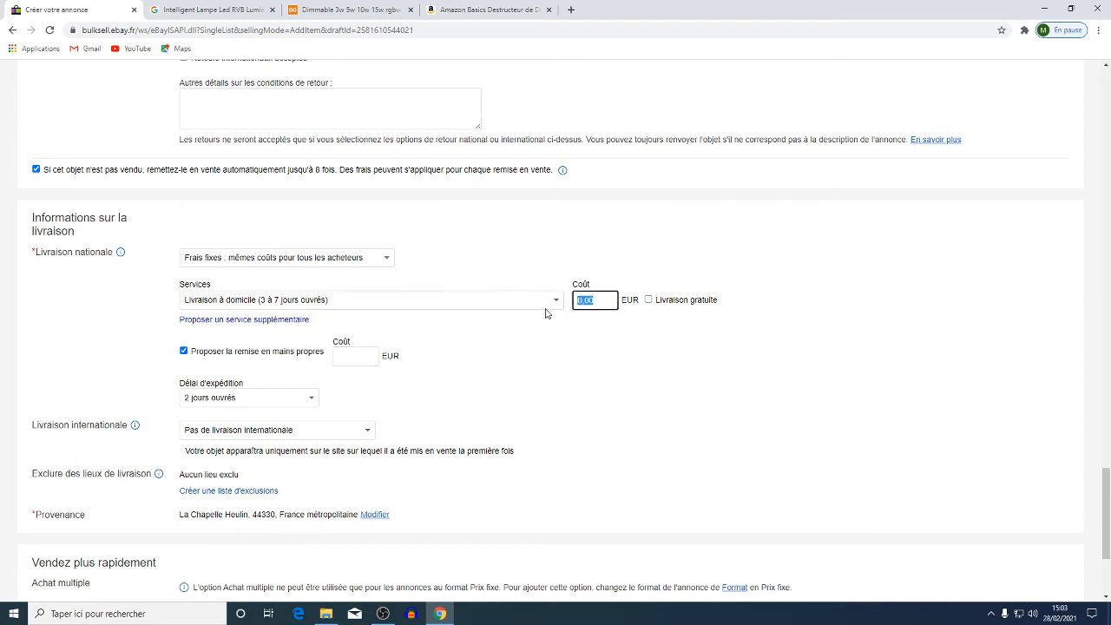
pyautogui.click(648, 299)
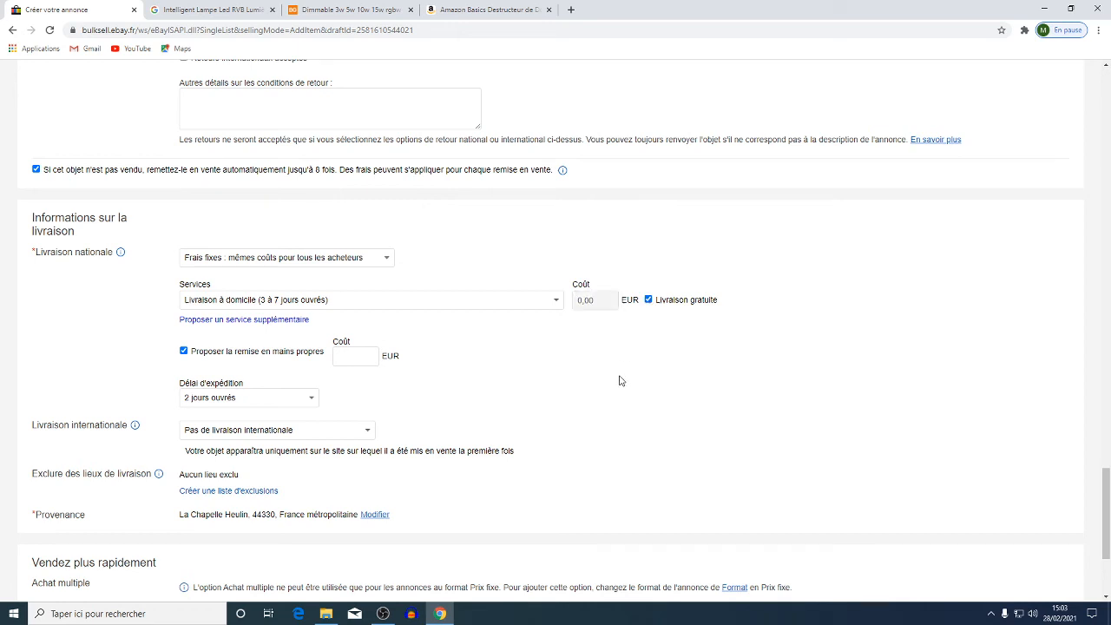
# Step: Put the listing up for sale with the displayed fees and select PayPal as the automatic payment method
pyautogui.scroll(-1, 619, 395)
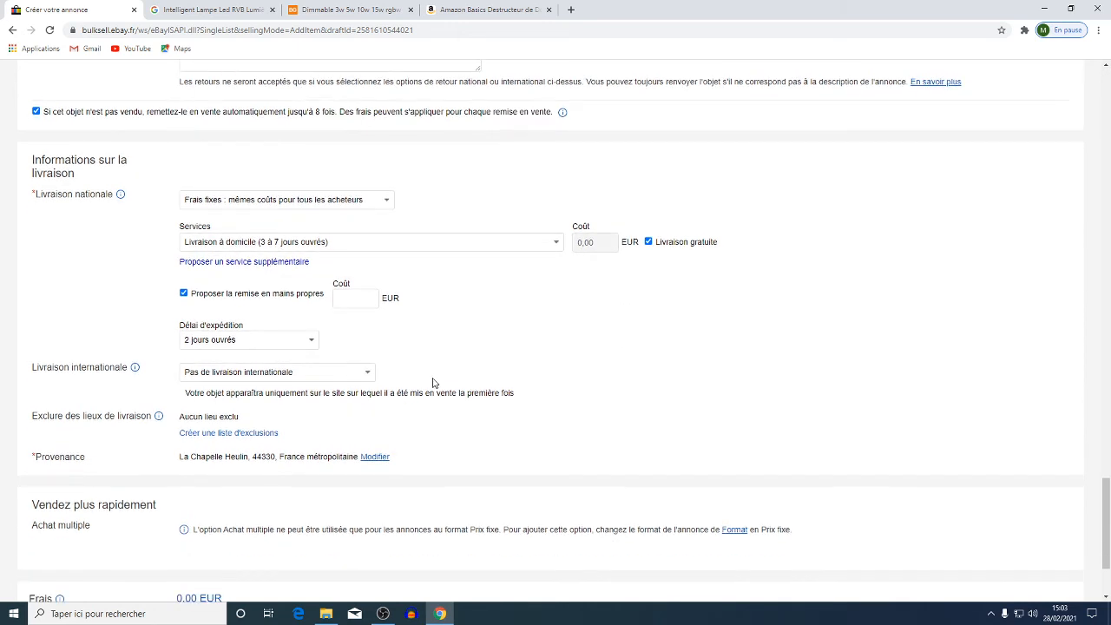
pyautogui.scroll(-1, 434, 384)
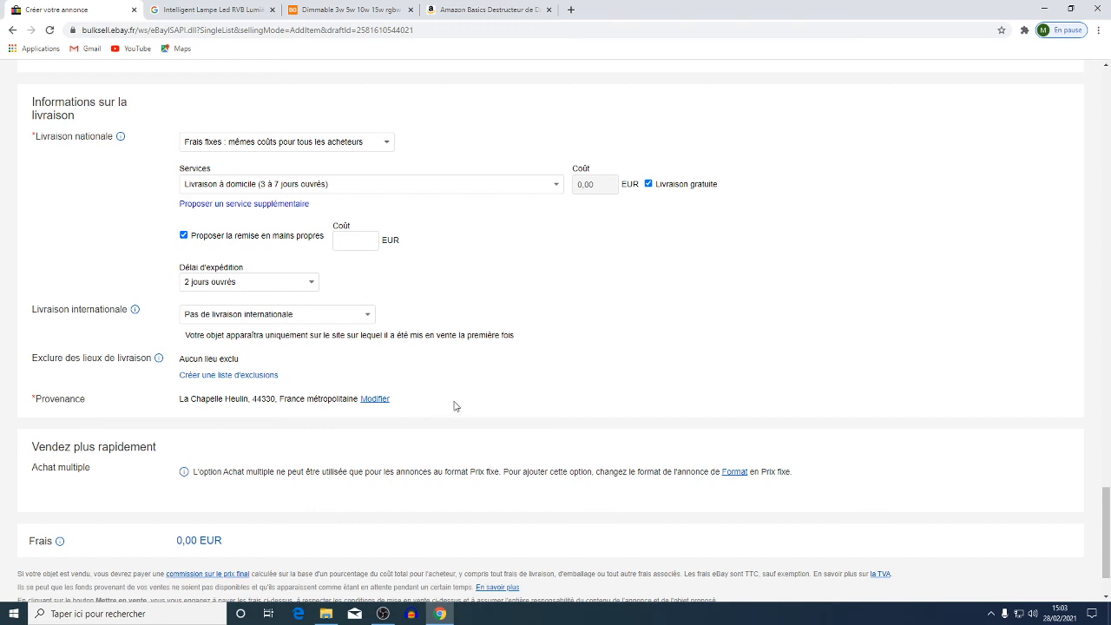
pyautogui.scroll(-2, 373, 404)
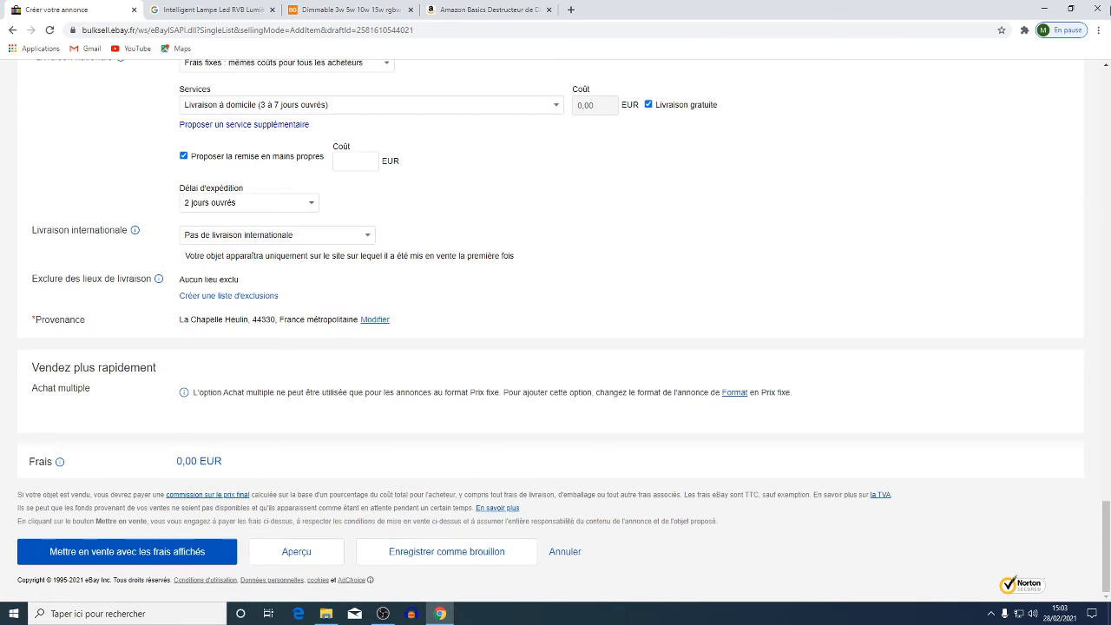
pyautogui.click(128, 553)
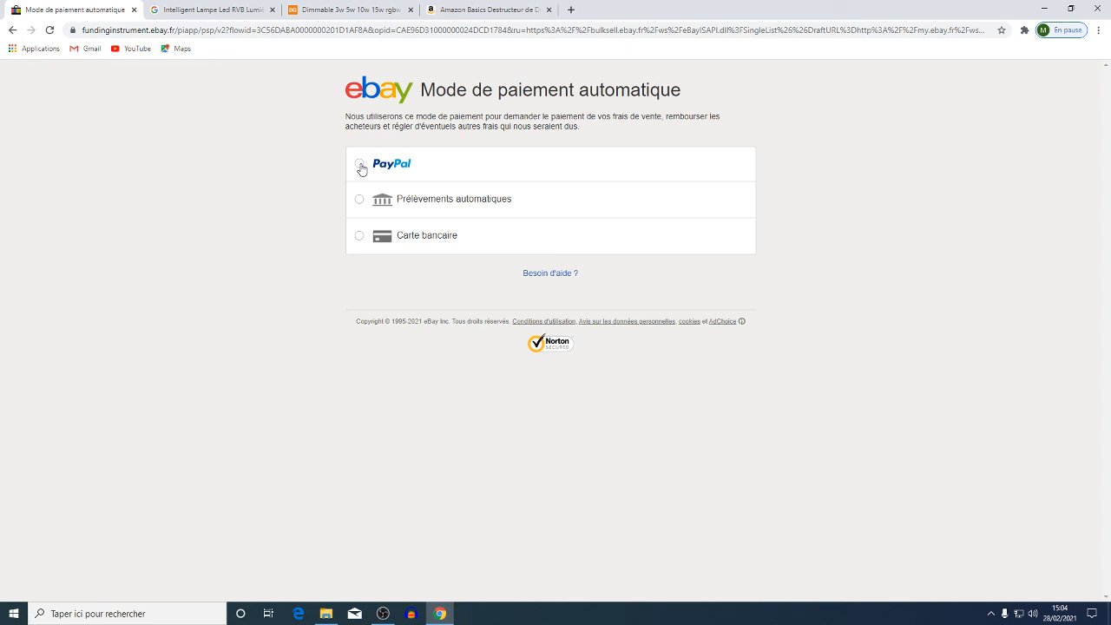
pyautogui.click(359, 165)
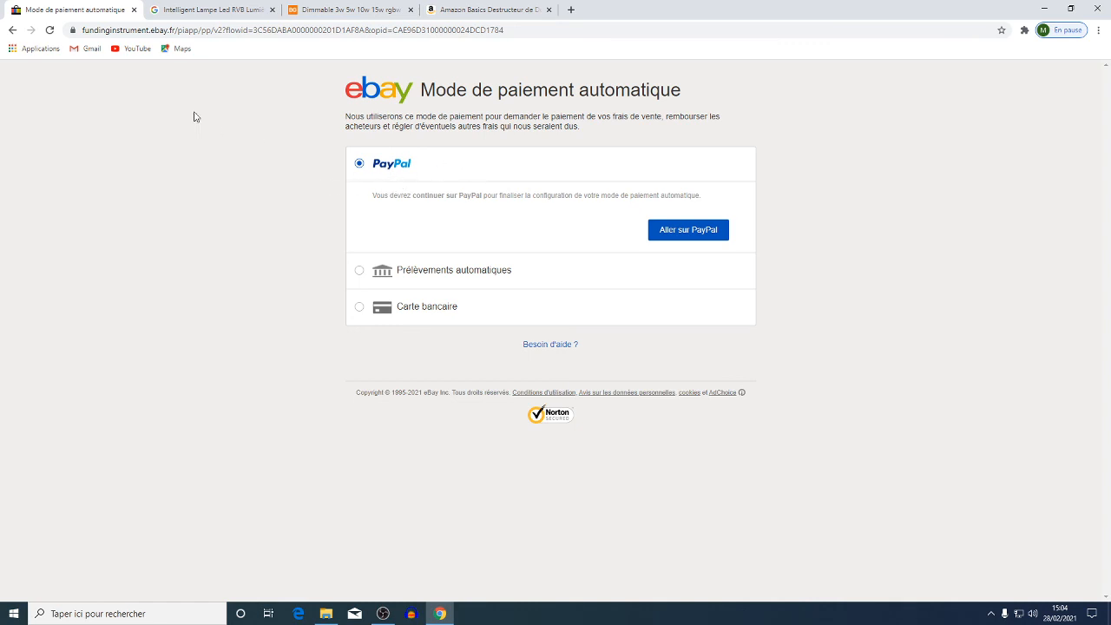
# Step: Return to the listing form and review its title, photos, item specifics, description and delivery settings
pyautogui.click(12, 31)
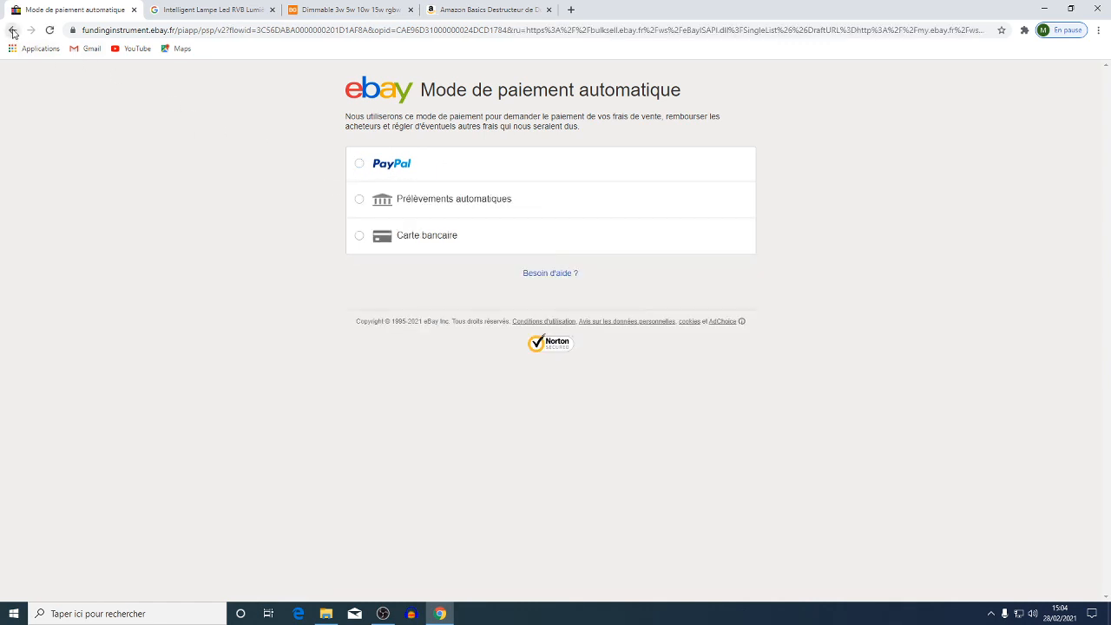
pyautogui.click(12, 31)
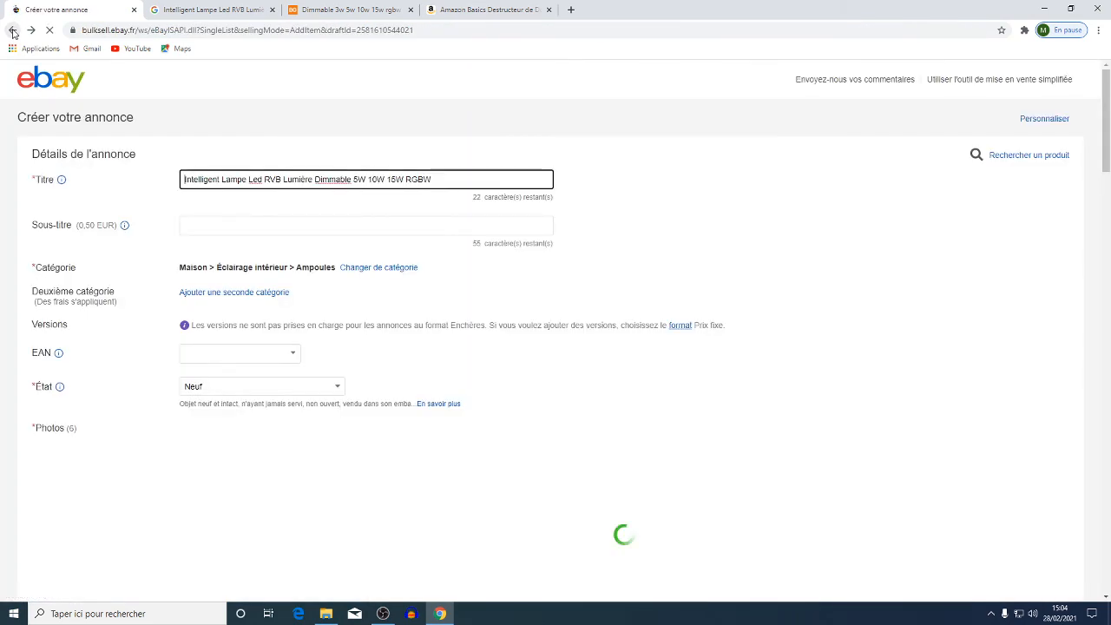
pyautogui.scroll(-6, 509, 340)
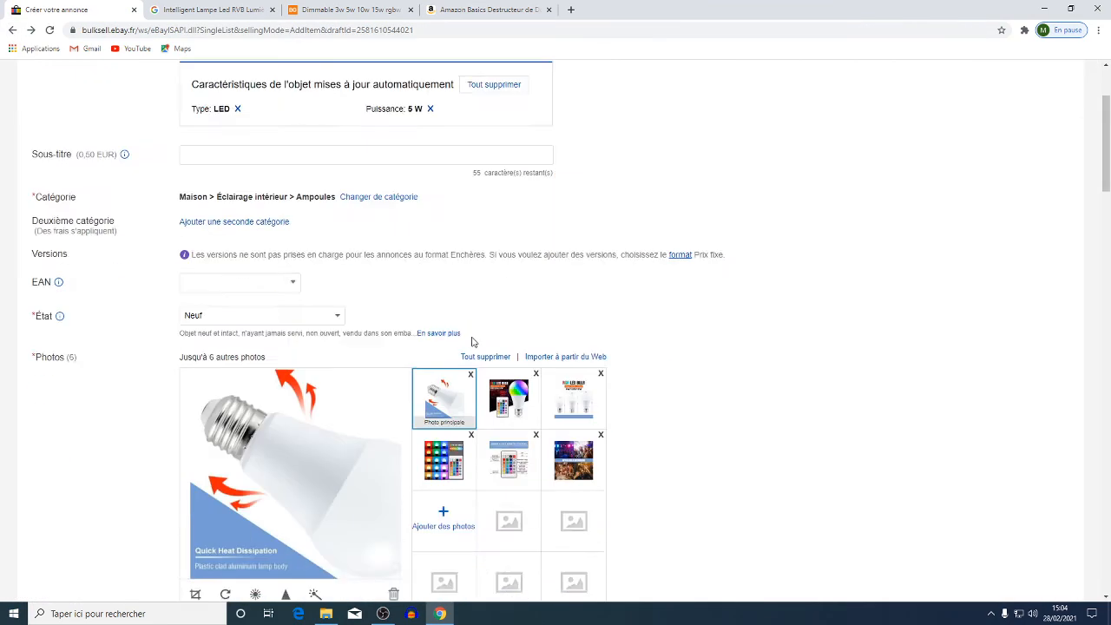
pyautogui.scroll(-12, 462, 345)
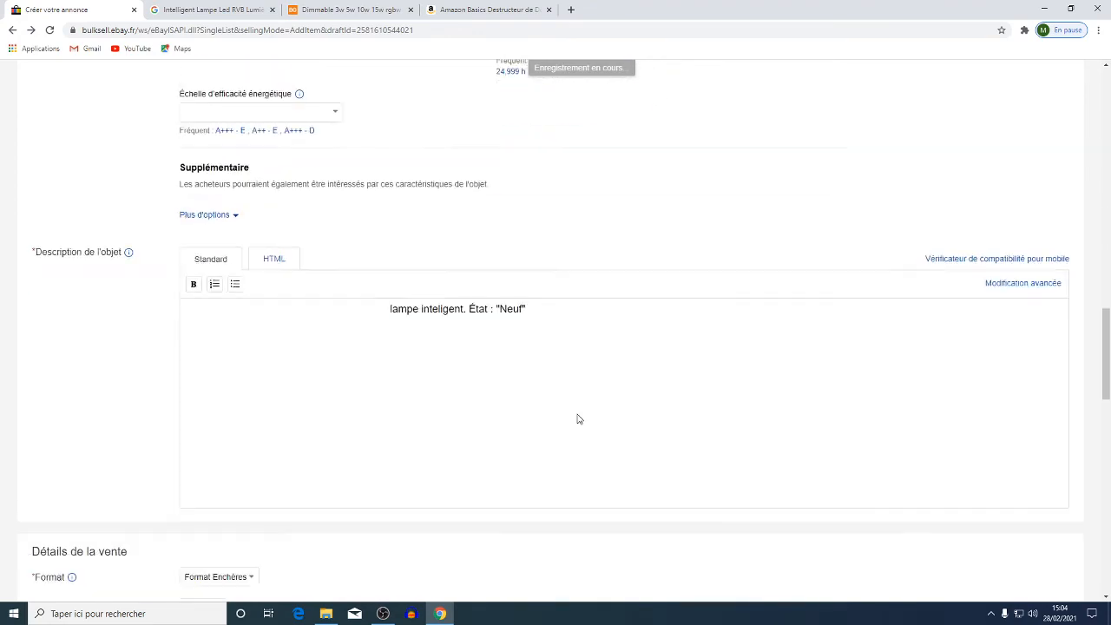
pyautogui.scroll(-15, 577, 417)
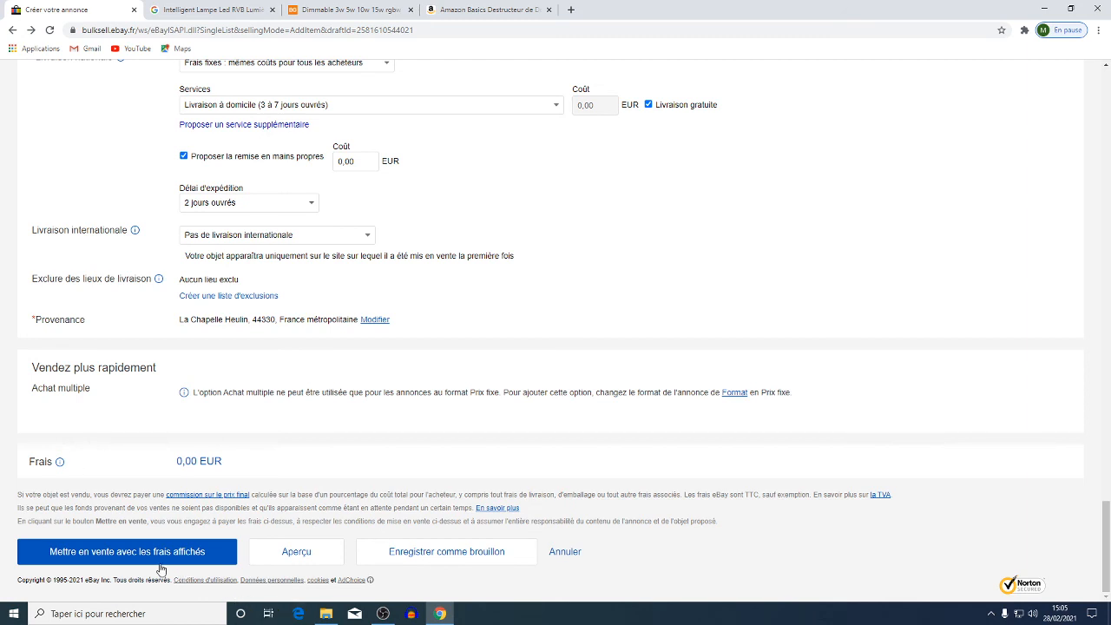
pyautogui.scroll(12, 330, 317)
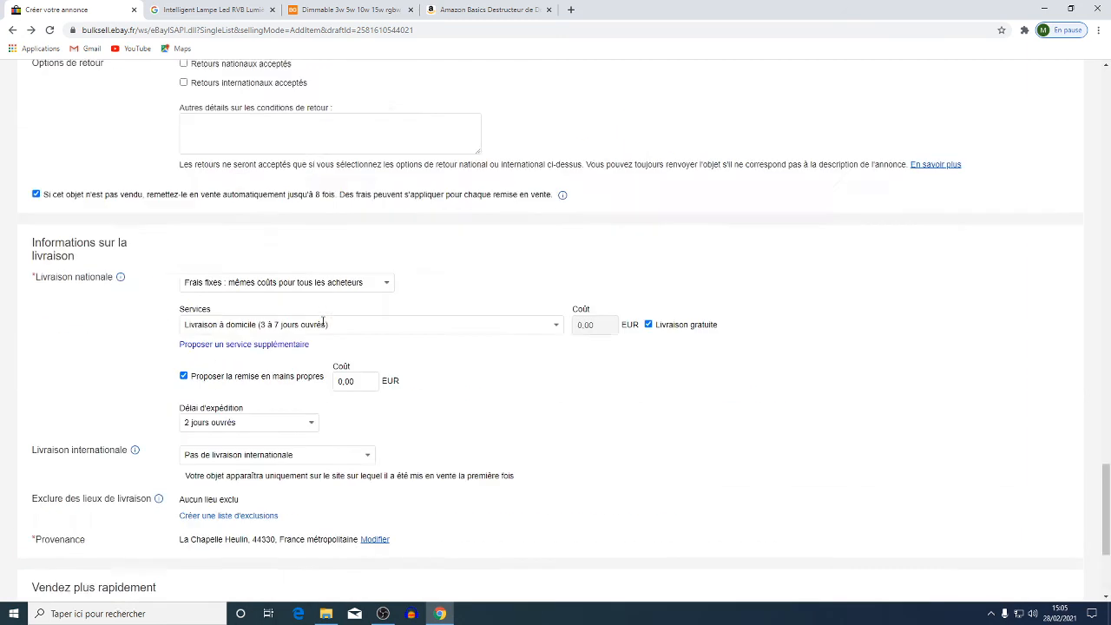
pyautogui.scroll(15, 342, 295)
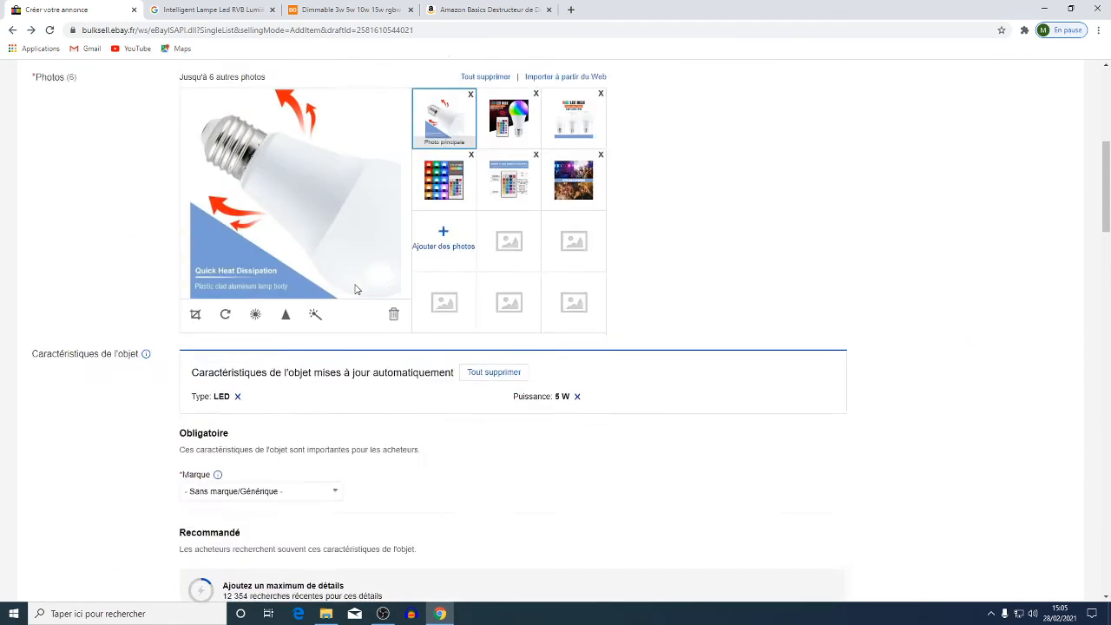
pyautogui.scroll(1, 347, 277)
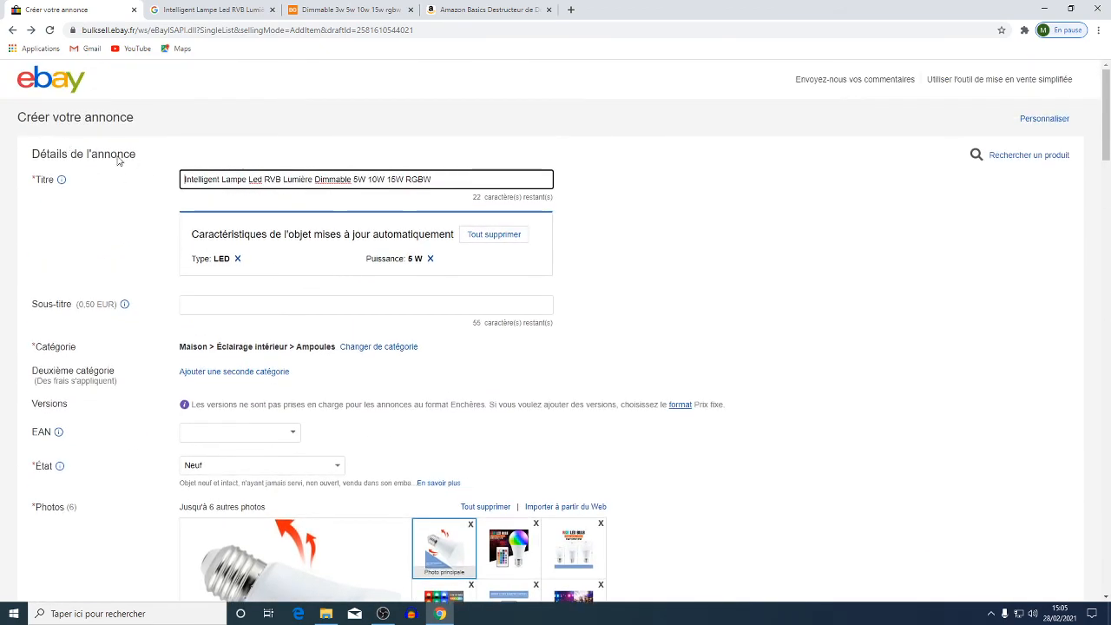
pyautogui.scroll(-2, 364, 429)
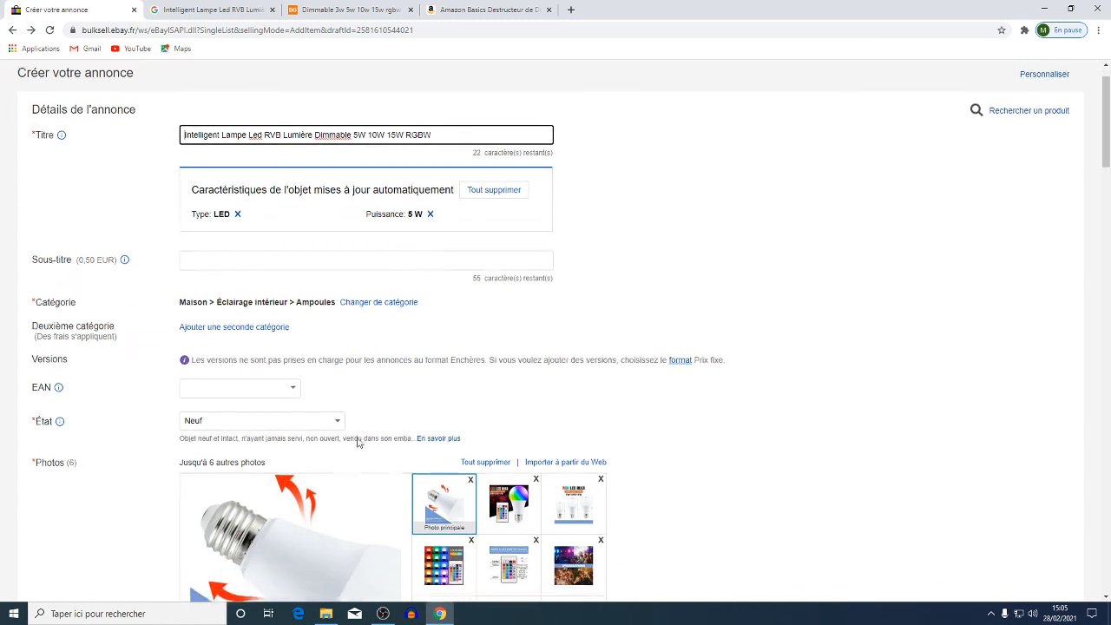
pyautogui.scroll(-1, 347, 520)
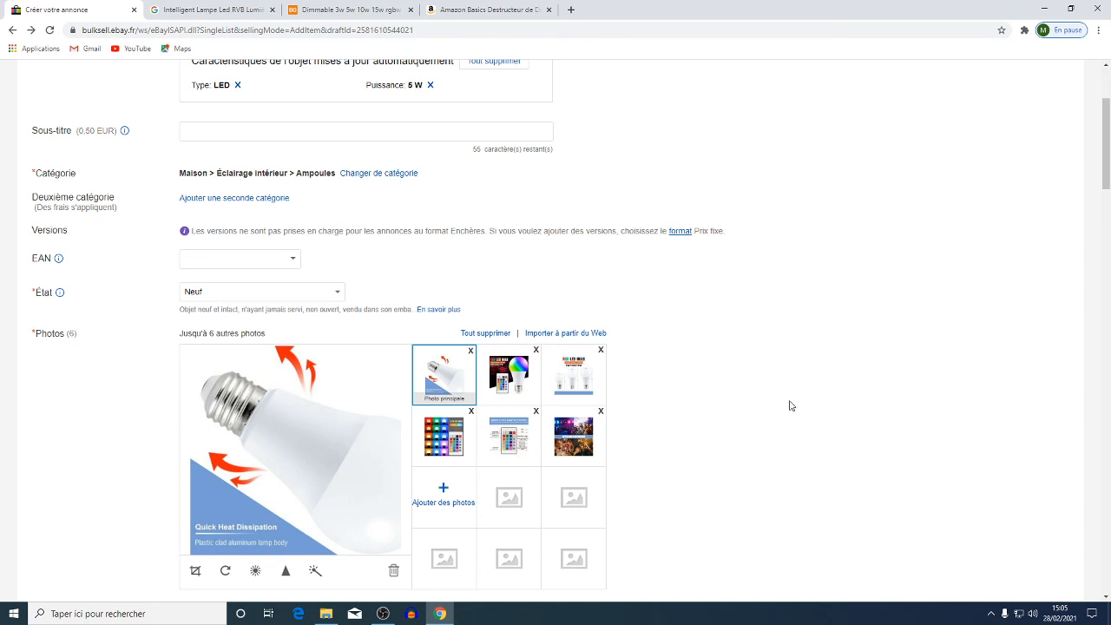
pyautogui.click(383, 614)
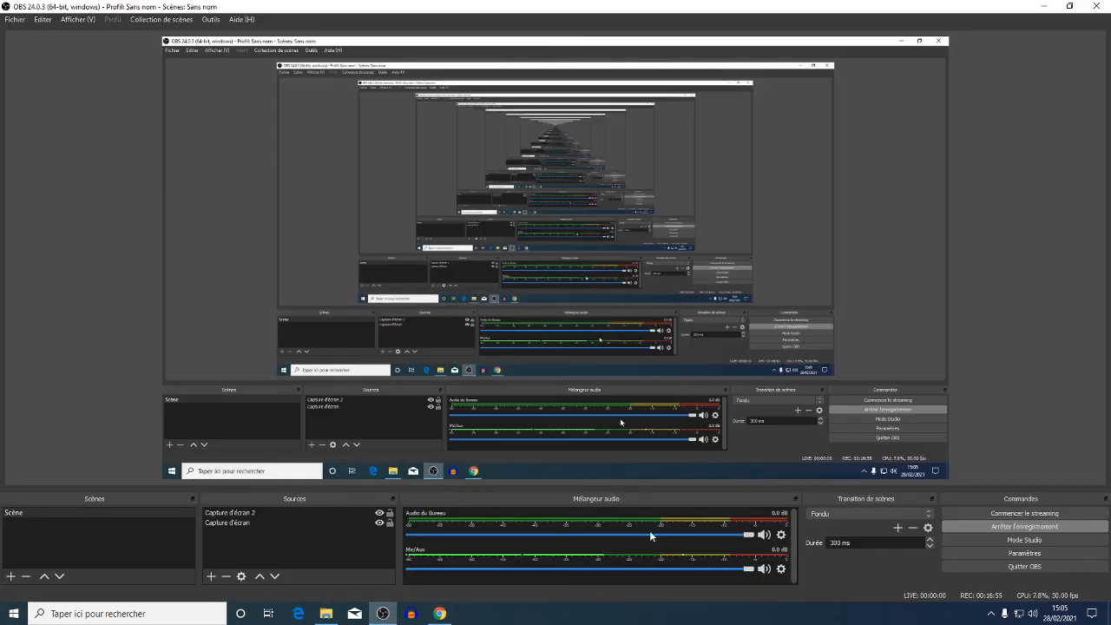